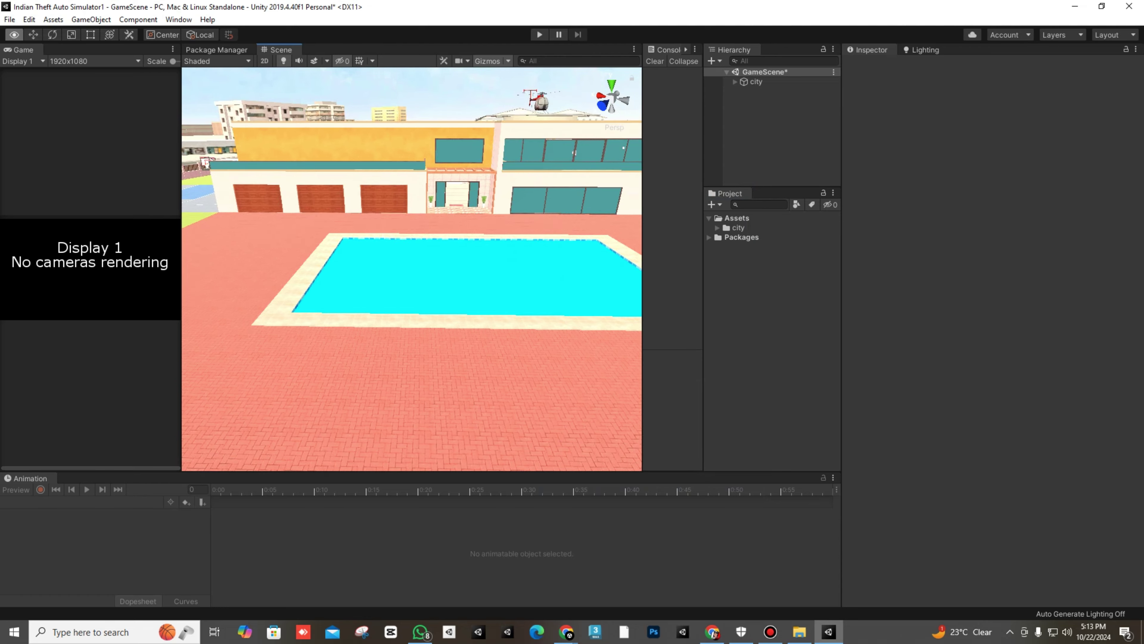
Examine the villa, swimming pool, brick courtyard and doghouse lawn in the city scene from several angles.
key("d")
key("s")
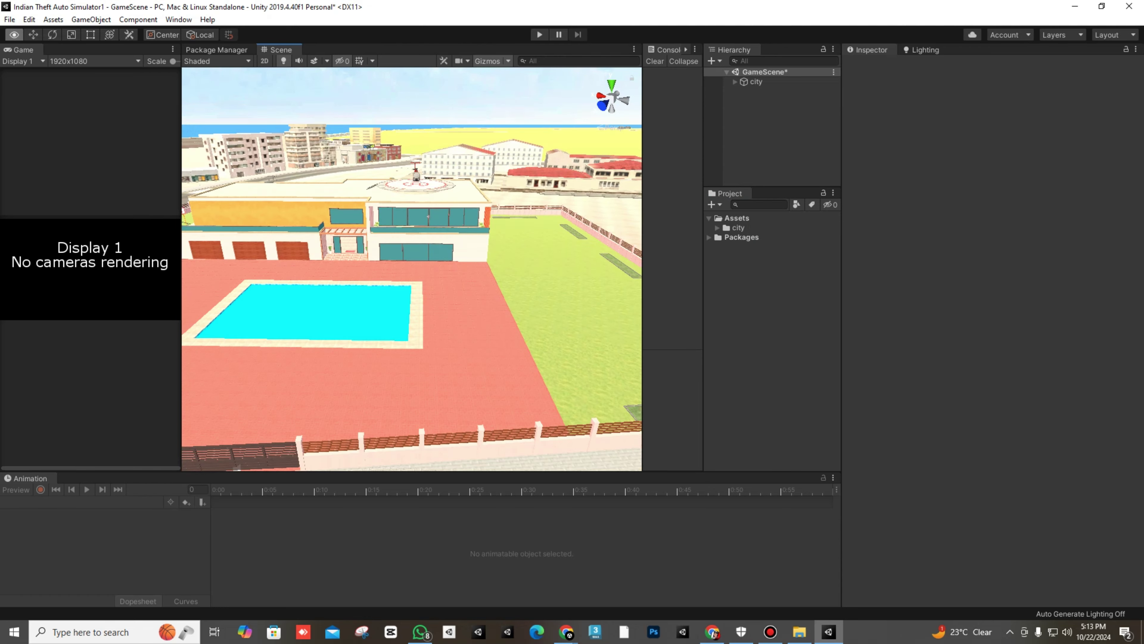
key("s")
key("w")
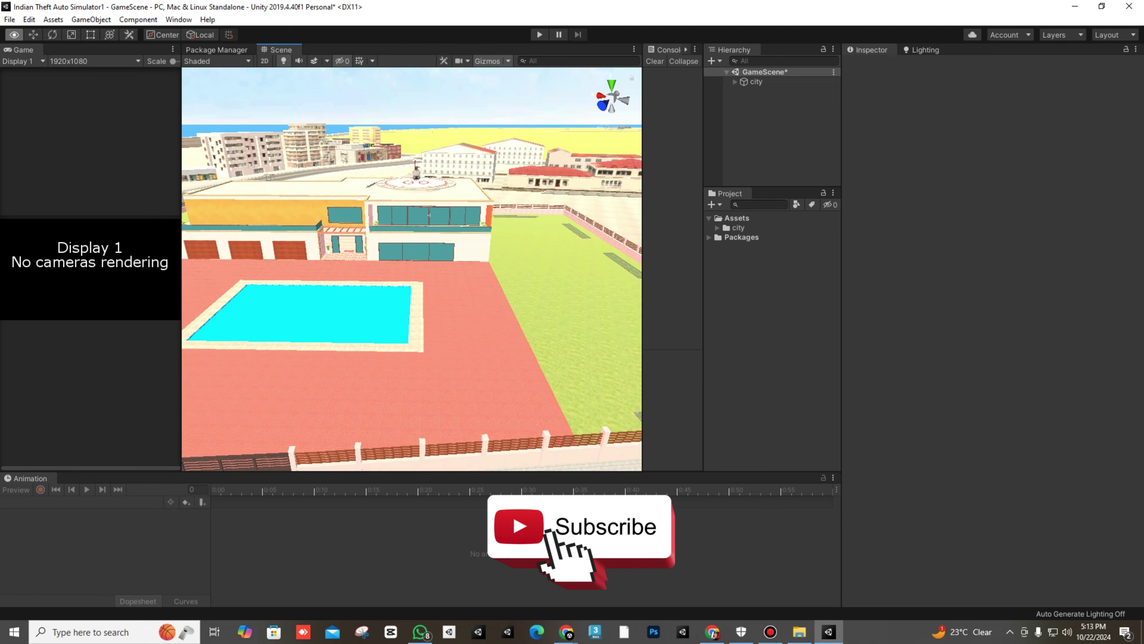
key("s")
key("d")
key("a")
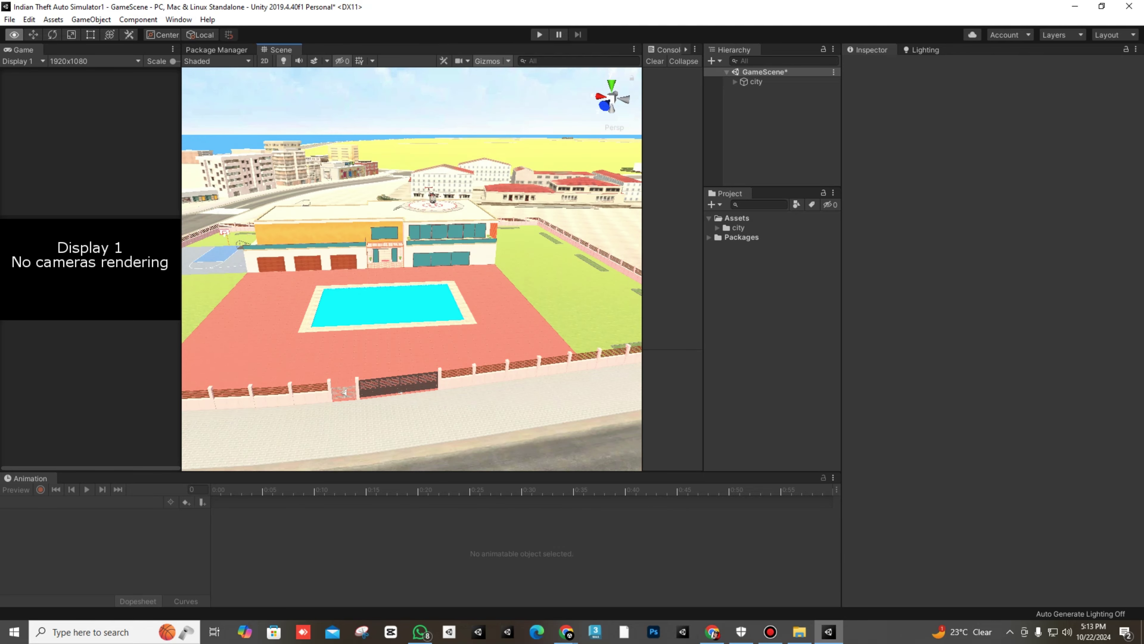
right_click_drag(411, 269, 411, 269)
key("s")
key("w")
key("w")
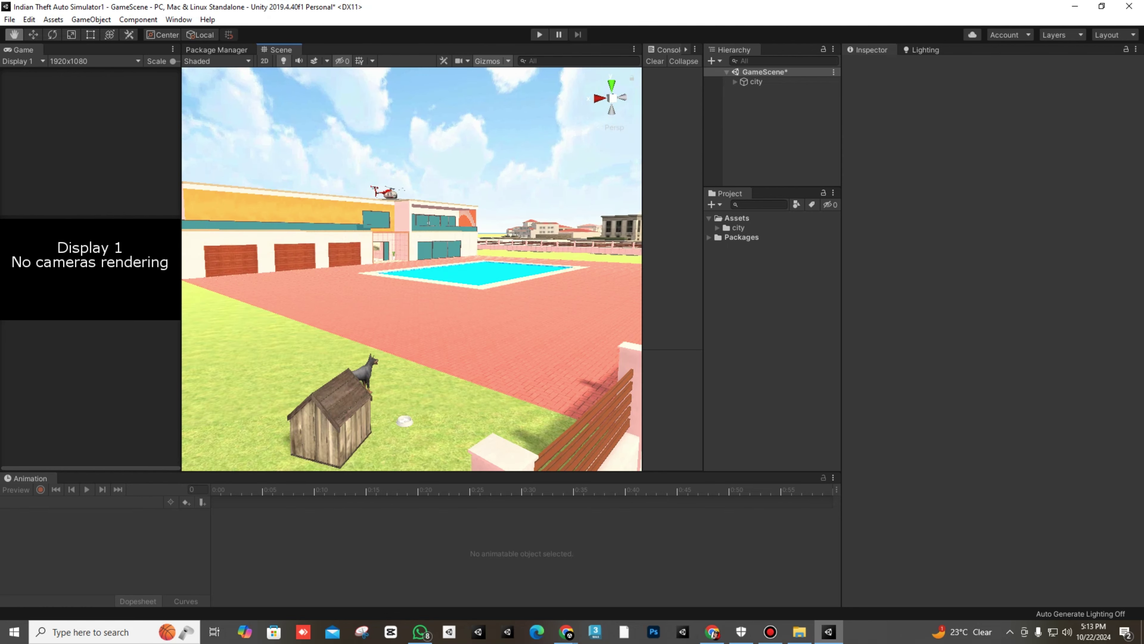
key("w")
key("q")
mouse_move(412, 269)
right_mouse_down()
mouse_move(396, 245)
mouse_move(411, 269)
right_mouse_up()
key("w")
scroll(412, 269, "up", 3)
scroll(396, 246, "up", 5)
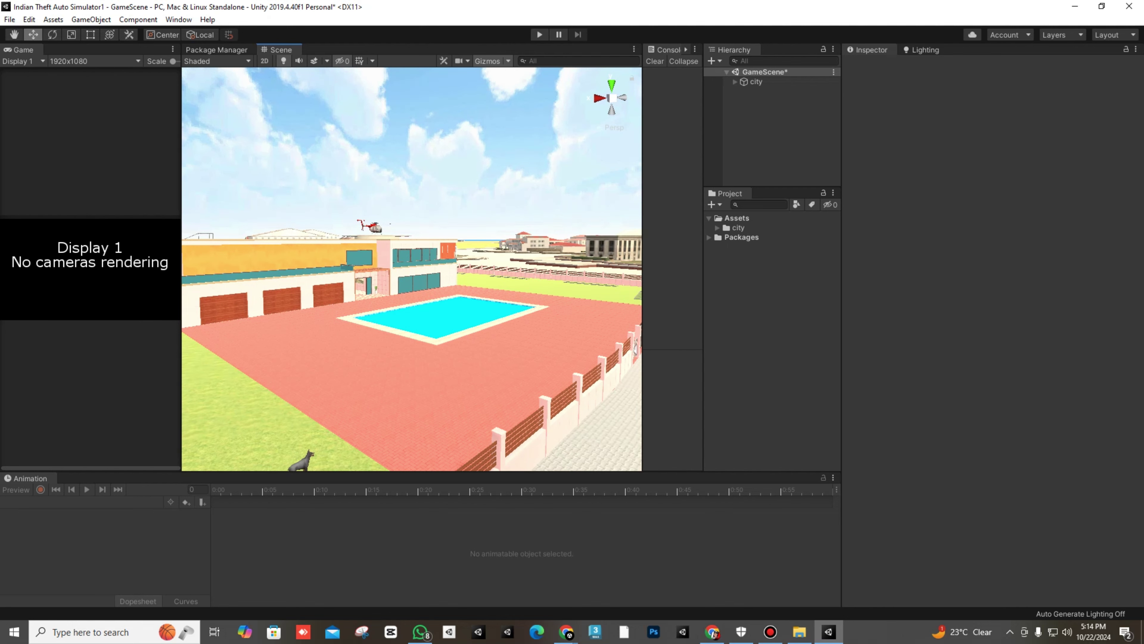
Switch to File Explorer, return to the Indian Theft Auto Simulator folder and watch the movie_001 clip.
left_click(800, 632)
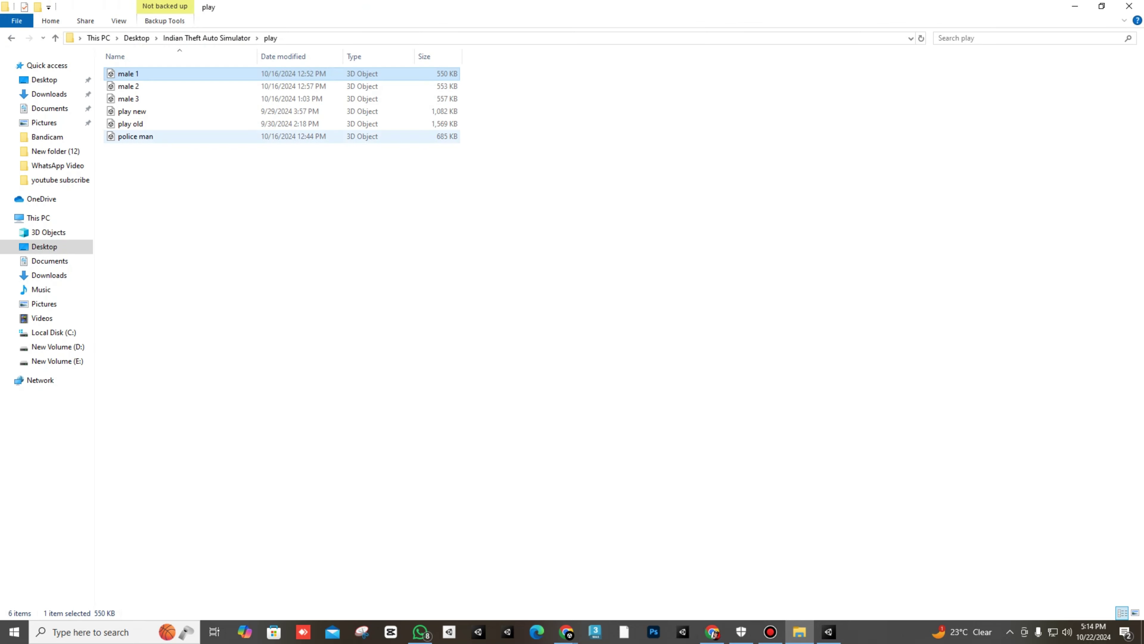
left_click(12, 39)
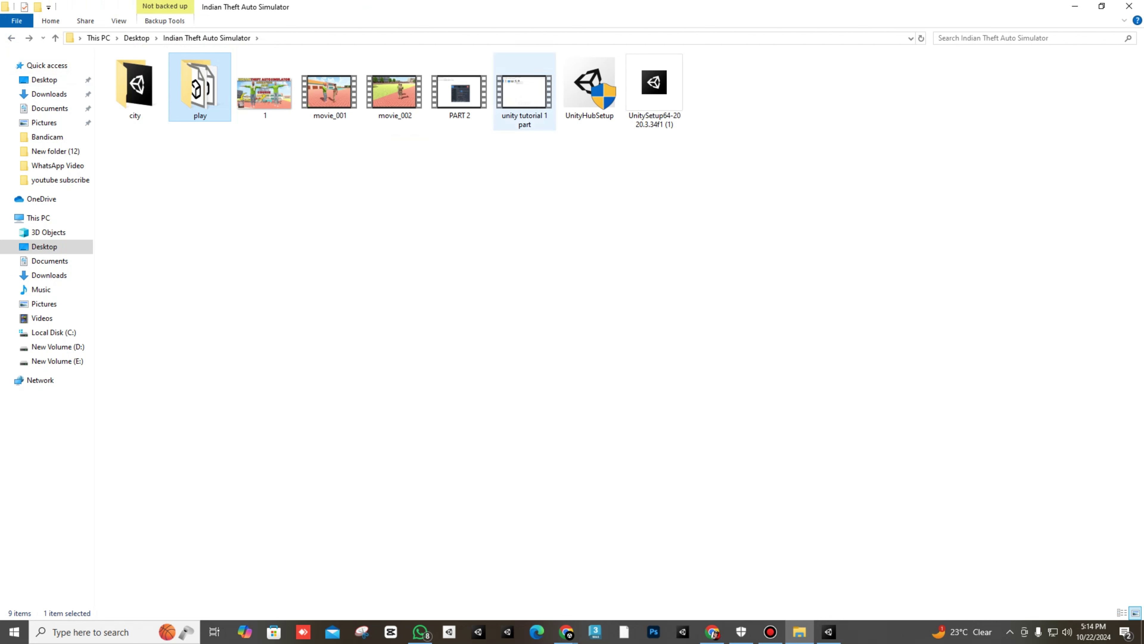
left_click(524, 94)
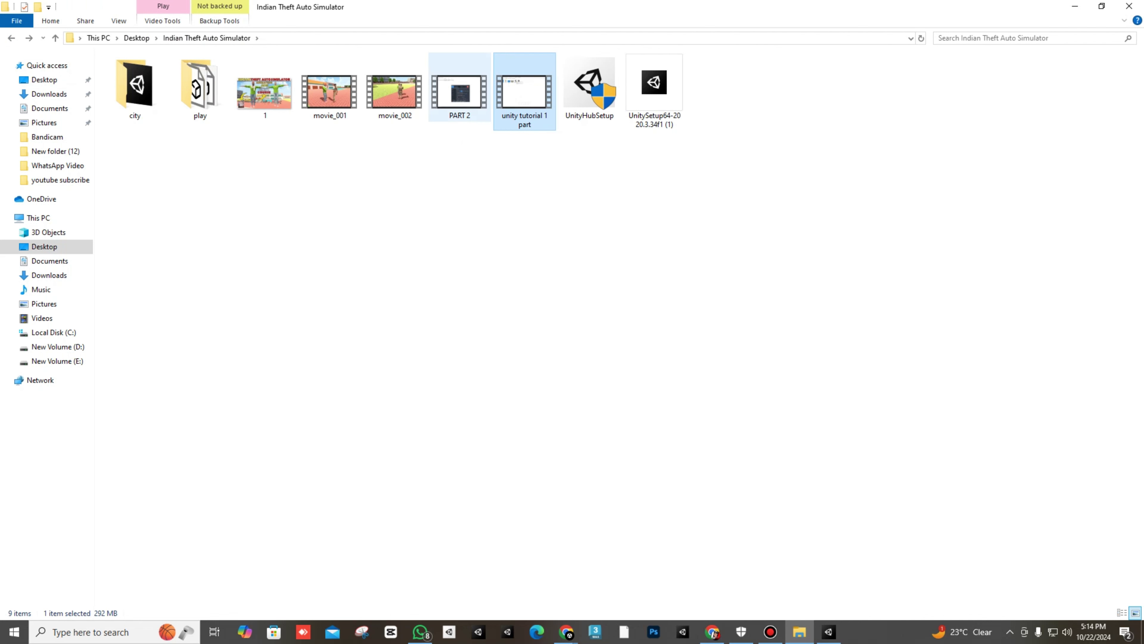
left_click(464, 97)
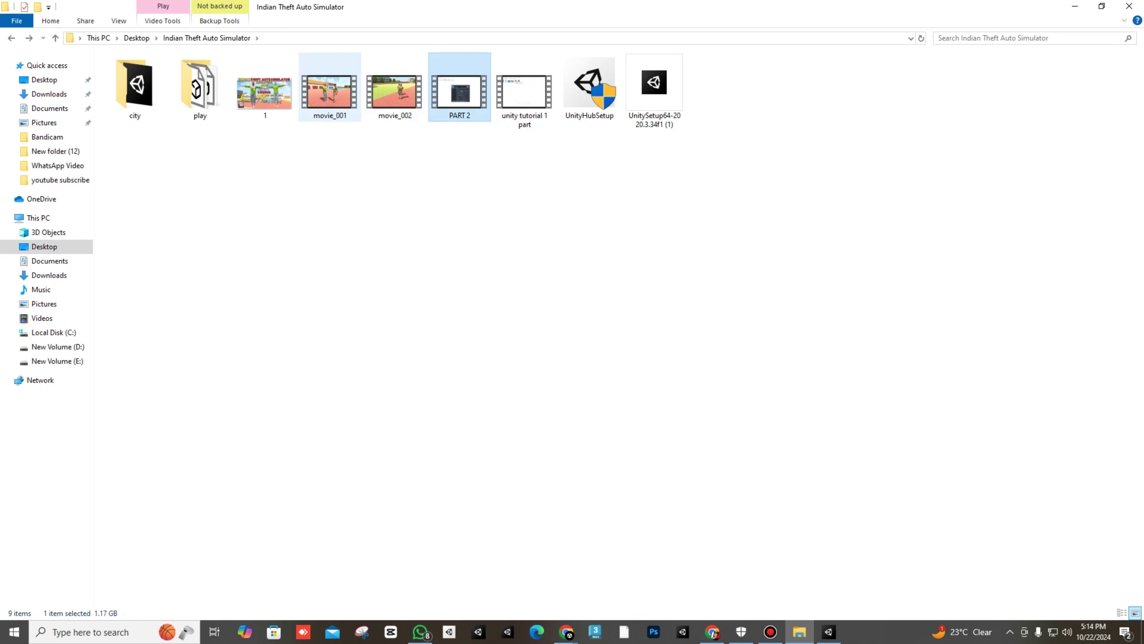
double_click(330, 91)
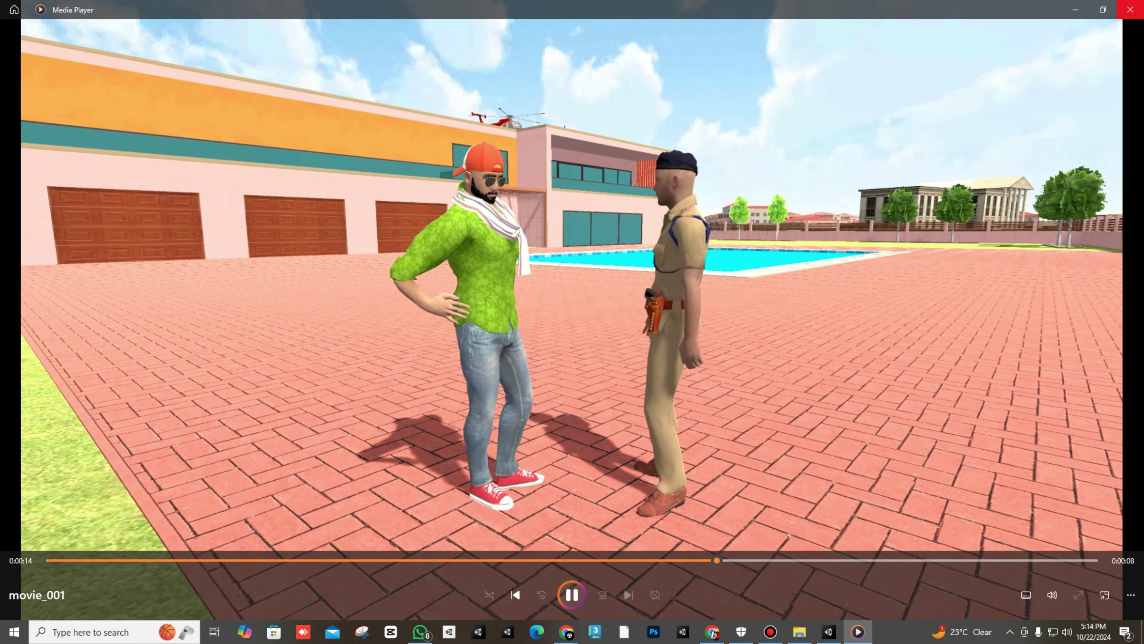
left_click(1130, 10)
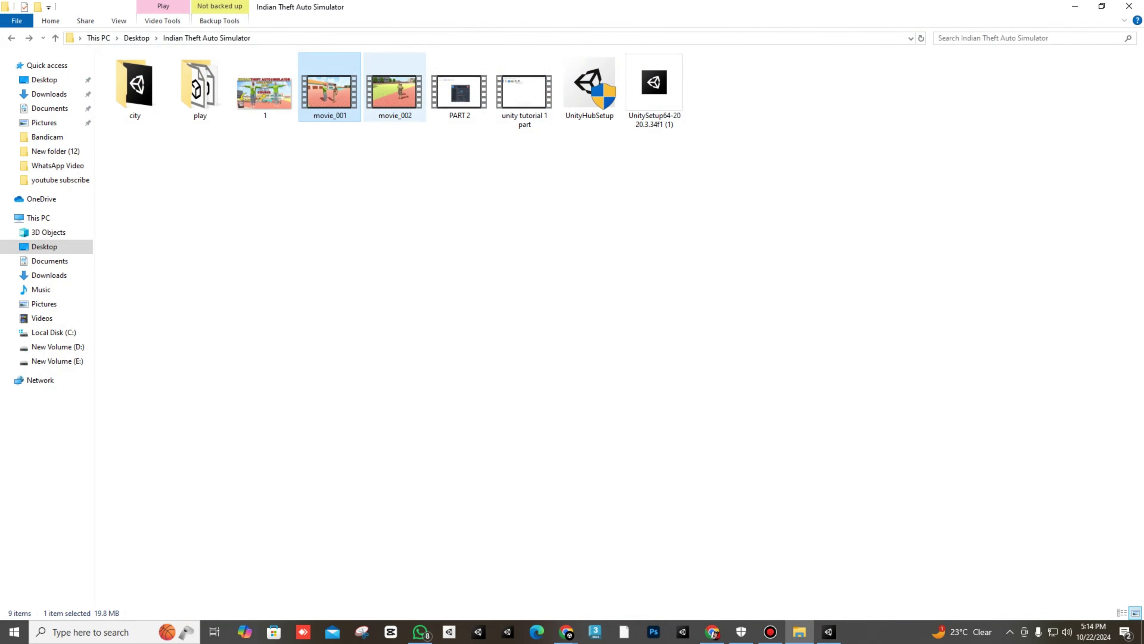
Watch the movie_002 clip and replay movie_001, closing the player after each.
left_click(395, 90)
double_click(394, 91)
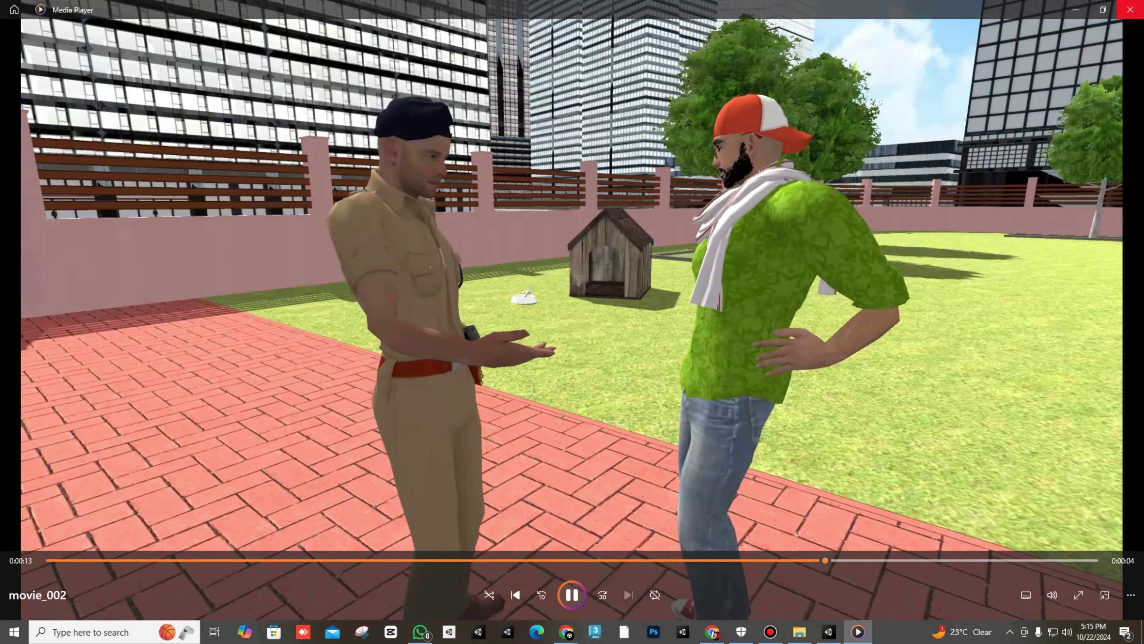
left_click(1130, 9)
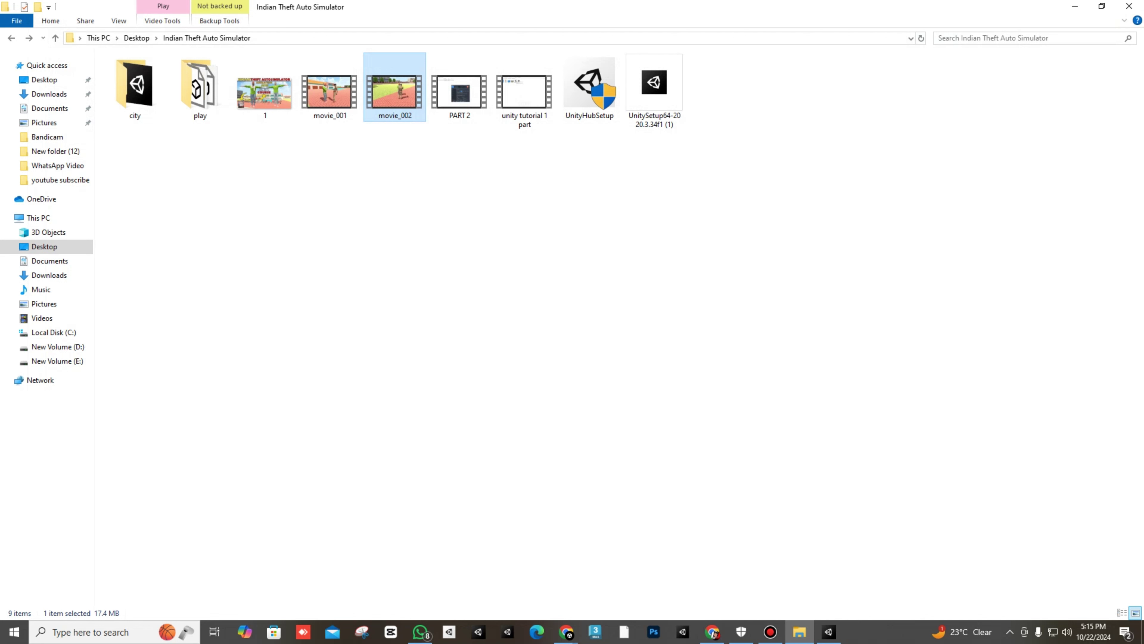
double_click(329, 92)
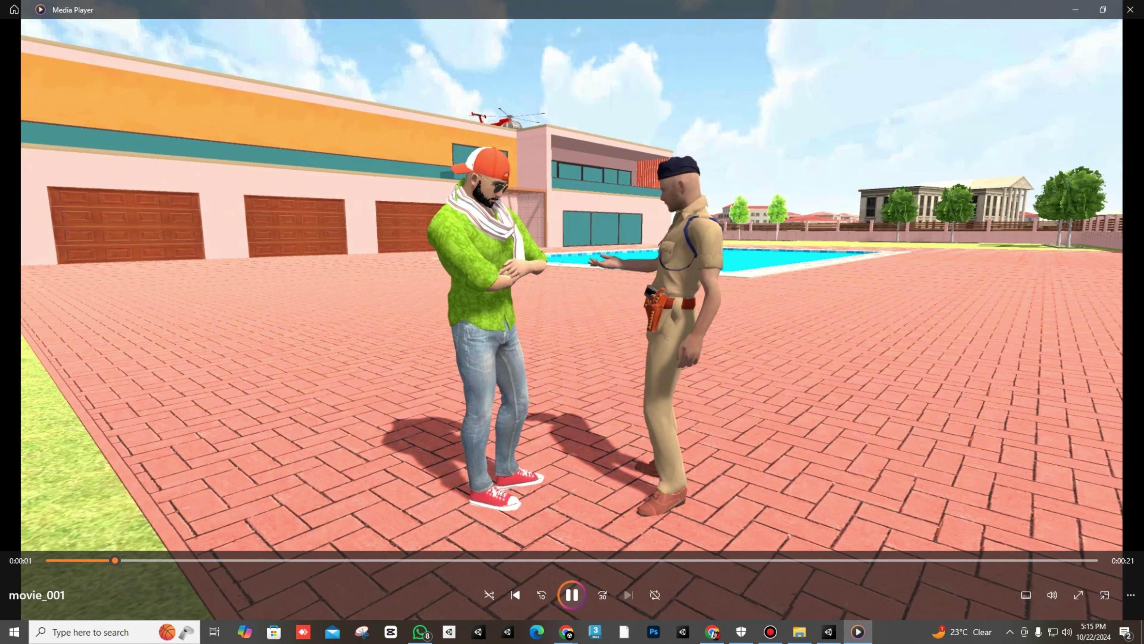
left_click(1130, 10)
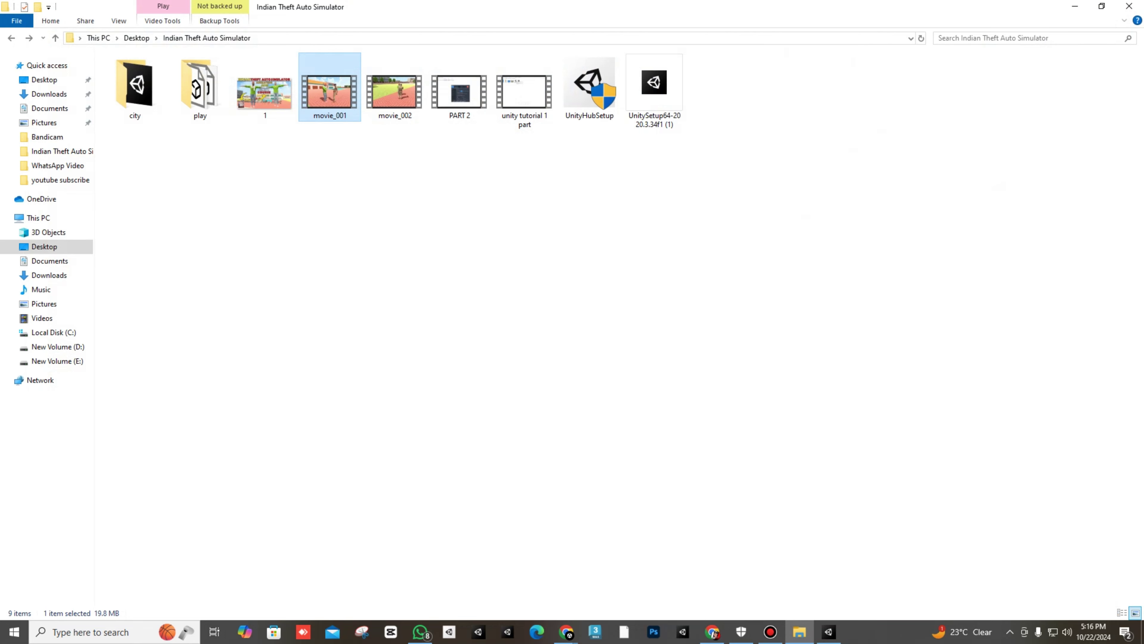
Switch back to Unity and examine the city around the villa, ending with a view of its pool courtyard.
left_click(829, 632)
scroll(411, 269, "down", 3)
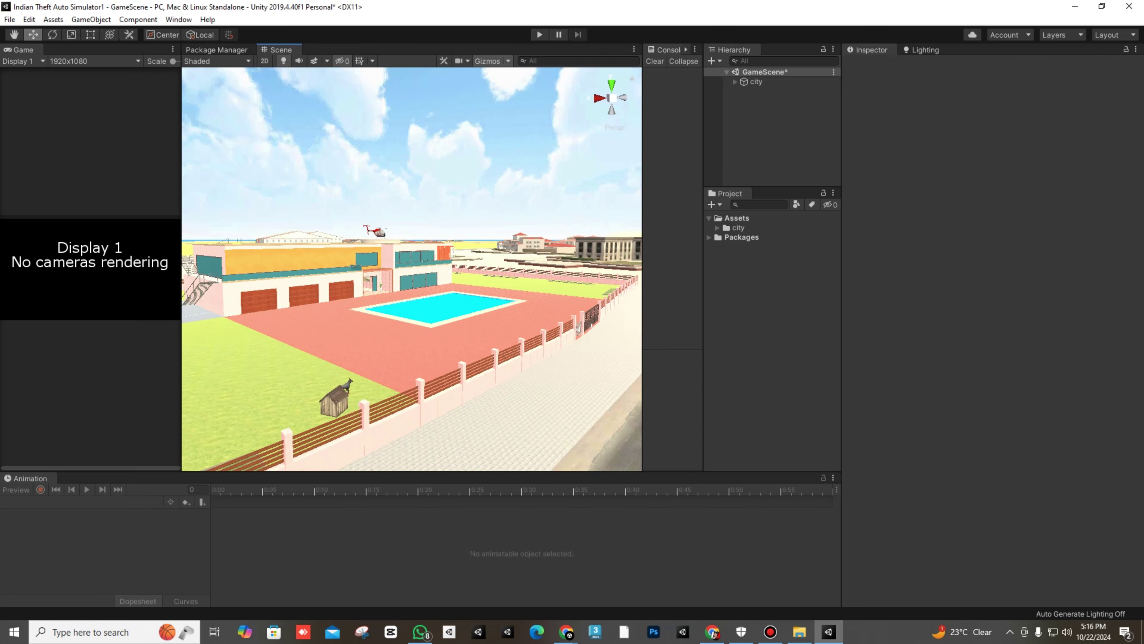
scroll(412, 269, "down", 5)
left_click_drag(315, 280, 492, 317, "alt")
scroll(493, 317, "down", 4)
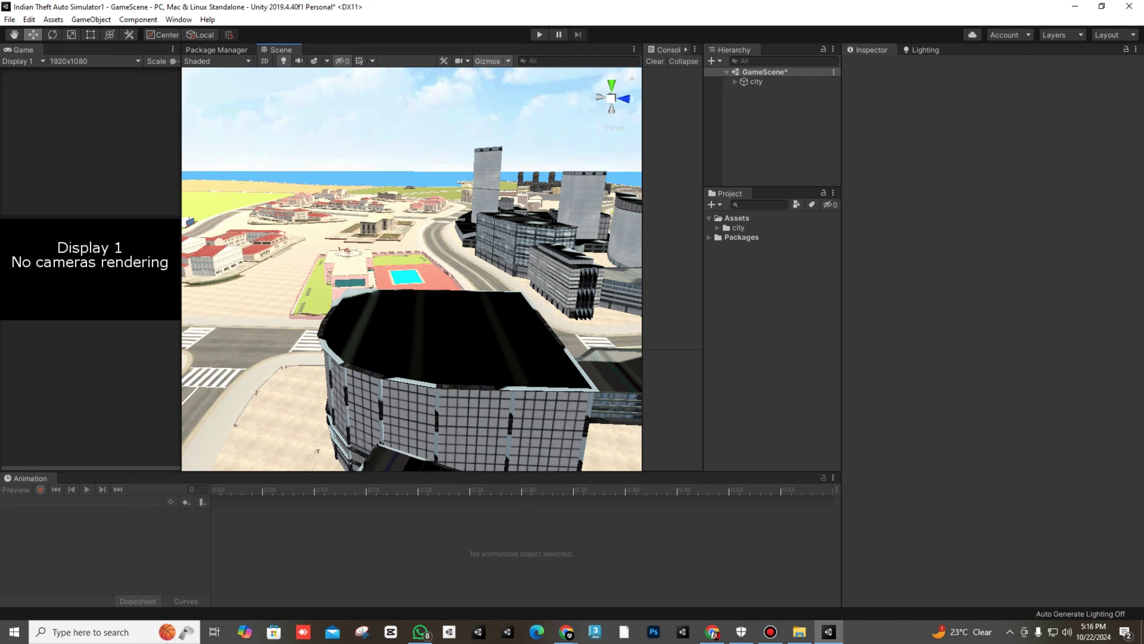
middle_click_drag(406, 271, 478, 360)
left_click_drag(478, 361, 518, 299, "alt")
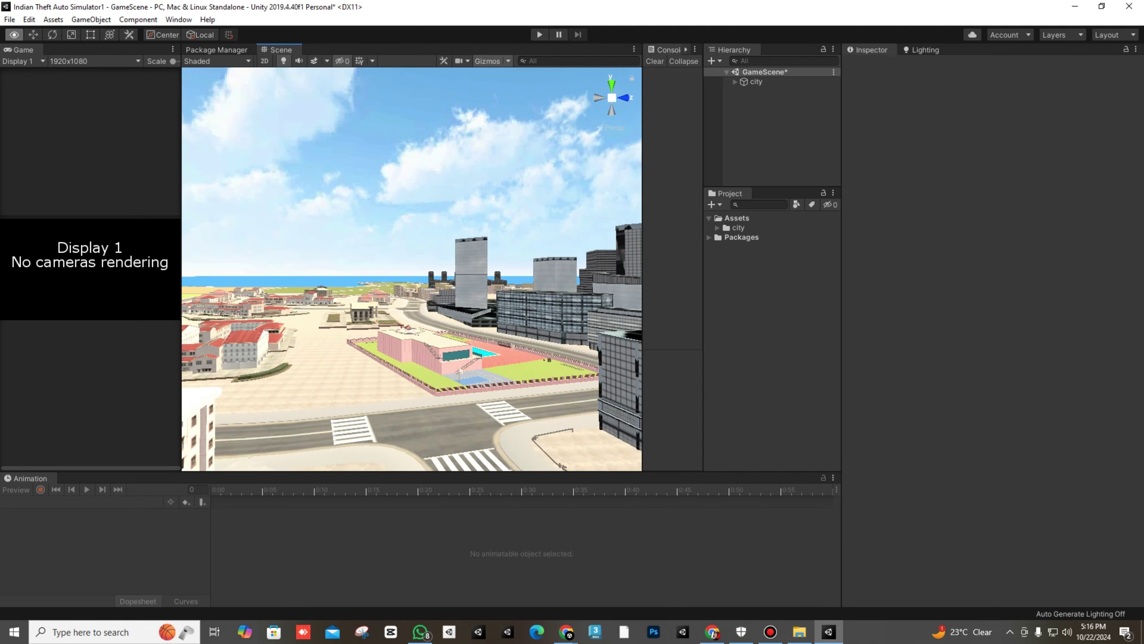
scroll(518, 383, "up", 8)
left_click_drag(518, 383, 365, 403, "alt")
middle_click_drag(518, 338, 455, 293)
scroll(437, 332, "up", 2)
left_click_drag(455, 315, 398, 310, "alt")
scroll(412, 311, "up", 4)
middle_click_drag(478, 311, 412, 293)
scroll(419, 291, "up", 3)
left_click_drag(473, 293, 351, 313, "alt")
scroll(351, 313, "down", 4)
middle_click_drag(351, 314, 376, 344)
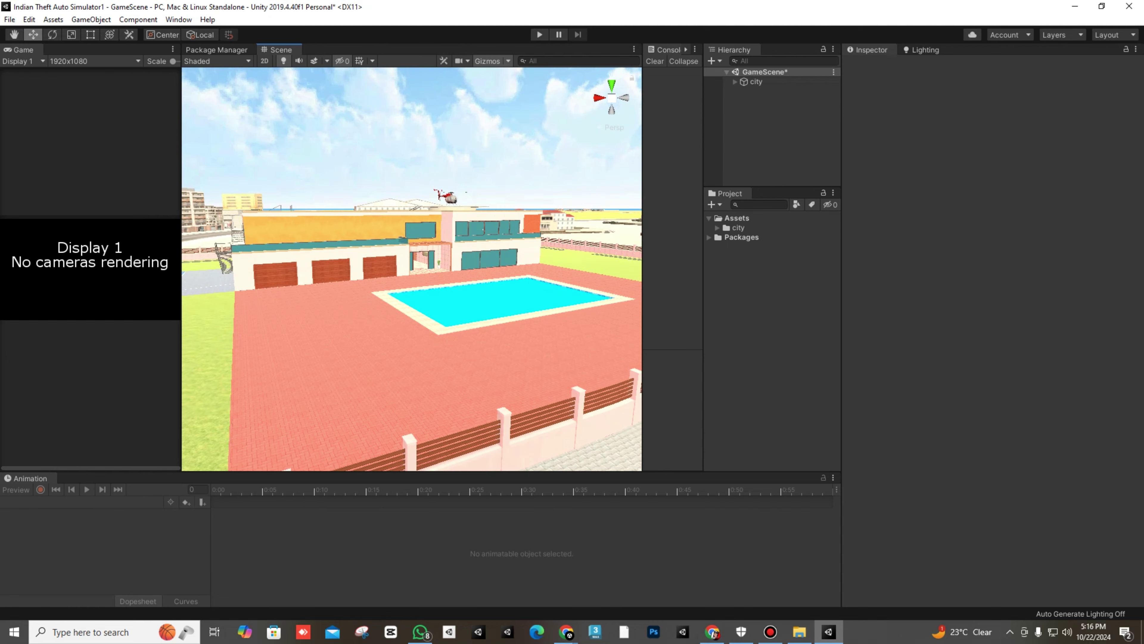
Switch to File Explorer, open the play folder and import the male 1 model into the Unity project's Assets.
left_click(799, 631)
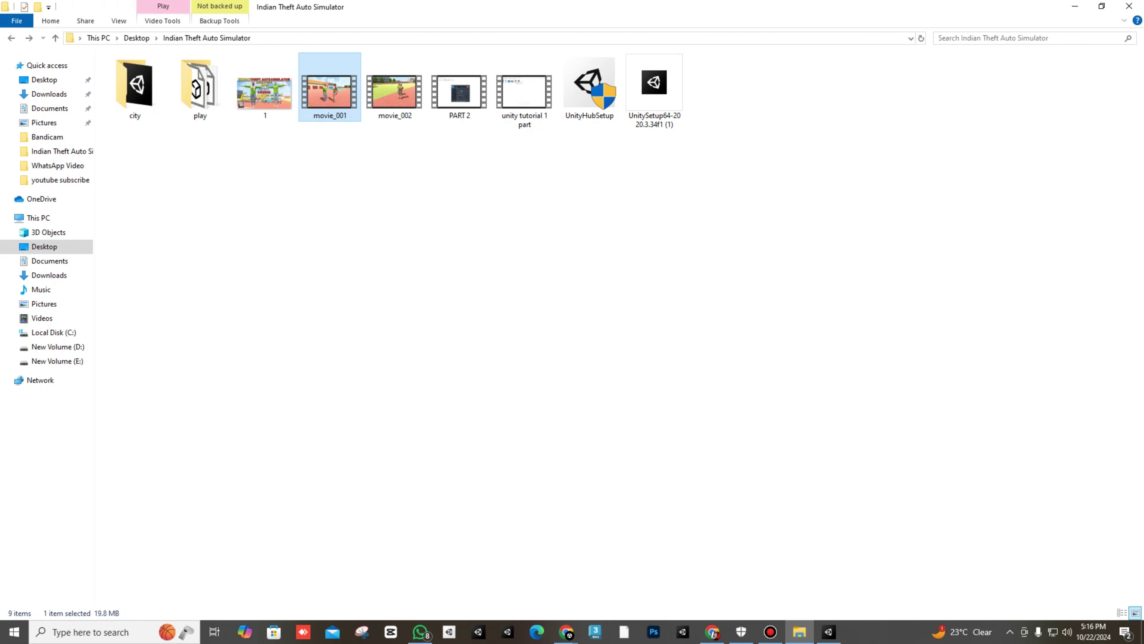
left_click(200, 87)
double_click(200, 106)
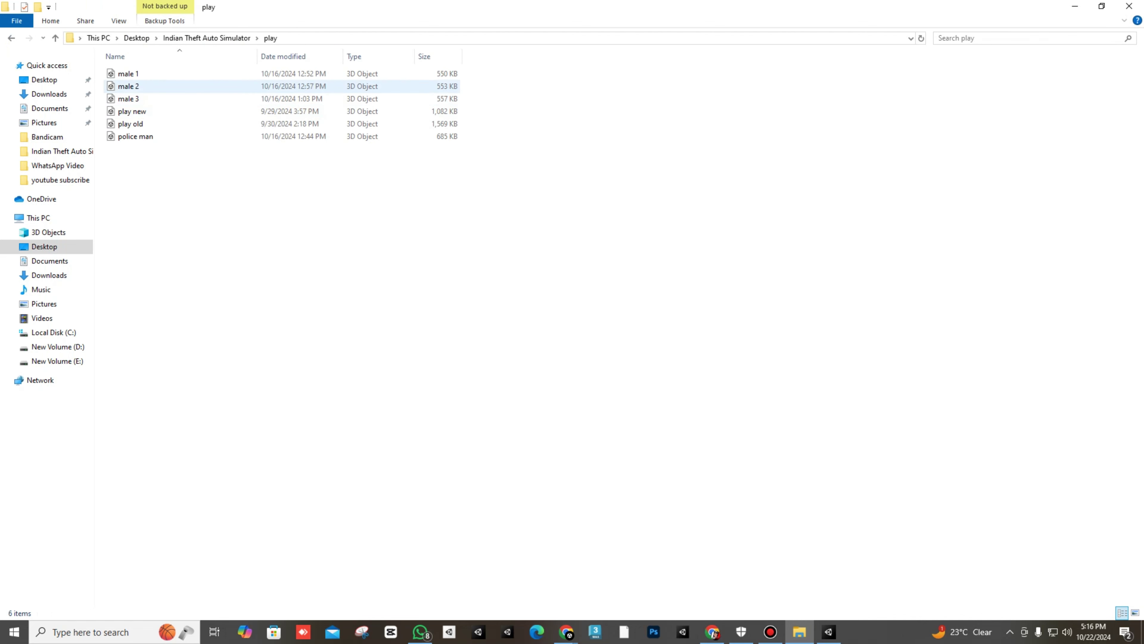
left_click(166, 73)
left_click_drag(128, 73, 748, 271)
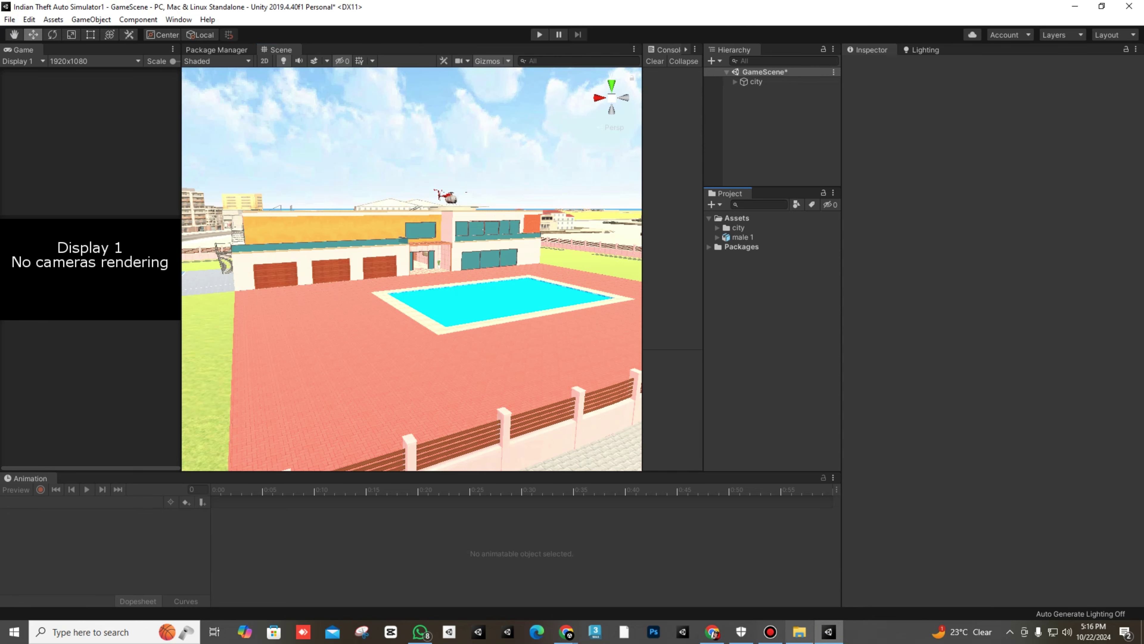
Import the male 2, male 3, play new, play old and police man models from the play folder into Assets.
left_click(800, 632)
left_click_drag(141, 90, 829, 556)
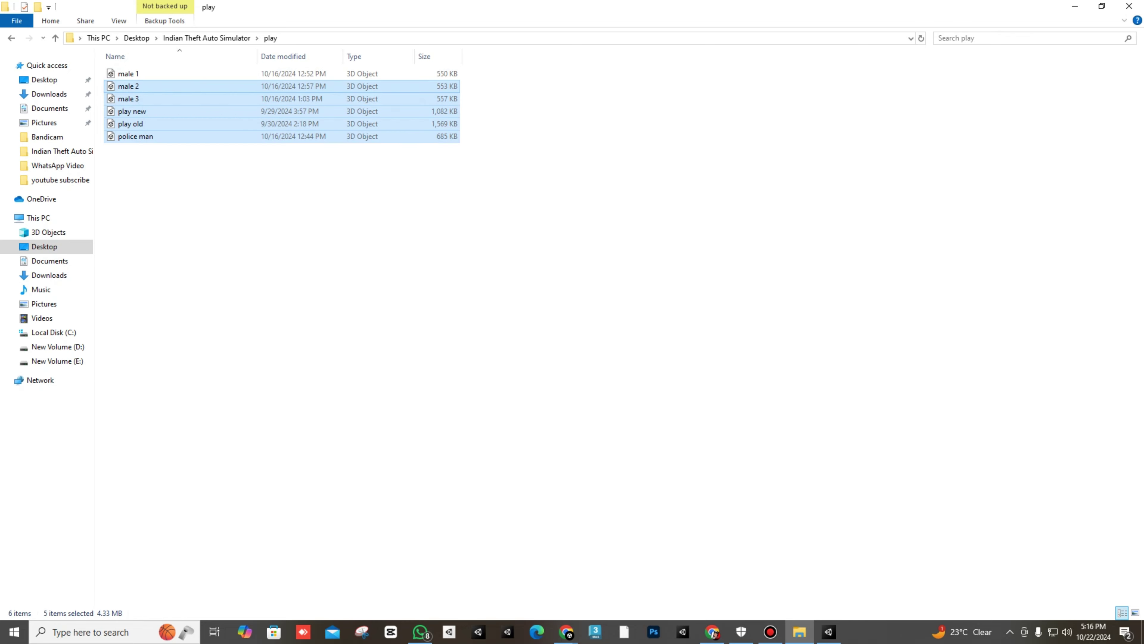
left_click_drag(243, 135, 829, 631)
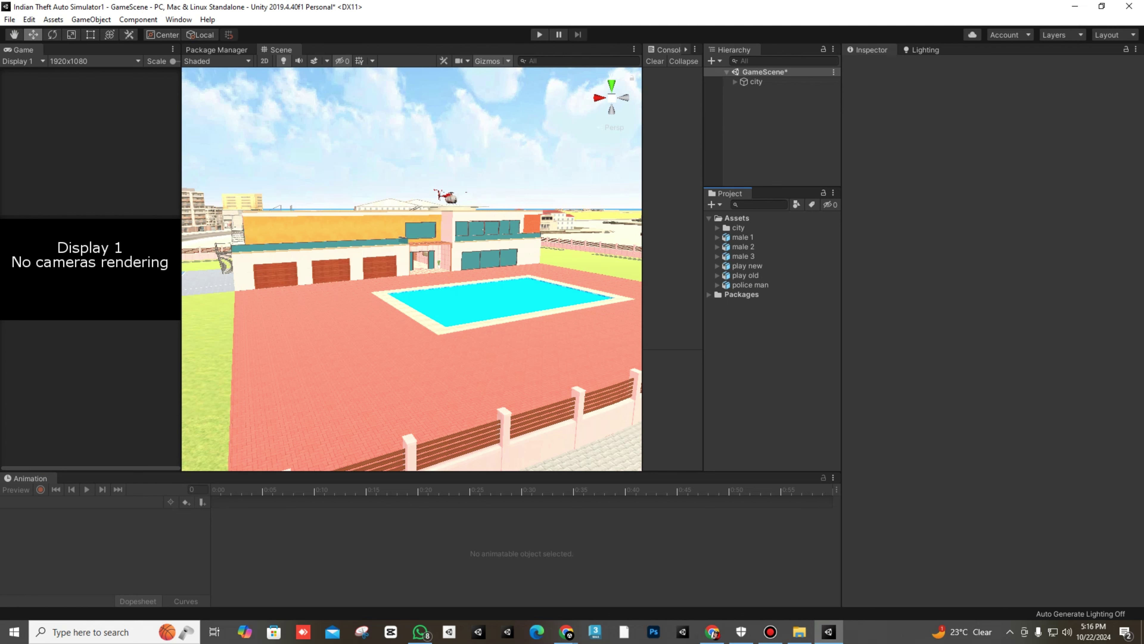
Place the male 1 model on the villa's brick courtyard at about X 410.8, Z 431.3 and frame it.
scroll(413, 288, "up", 3)
middle_click_drag(406, 293, 453, 255)
scroll(453, 254, "up", 2)
left_click_drag(742, 237, 316, 376)
key("f")
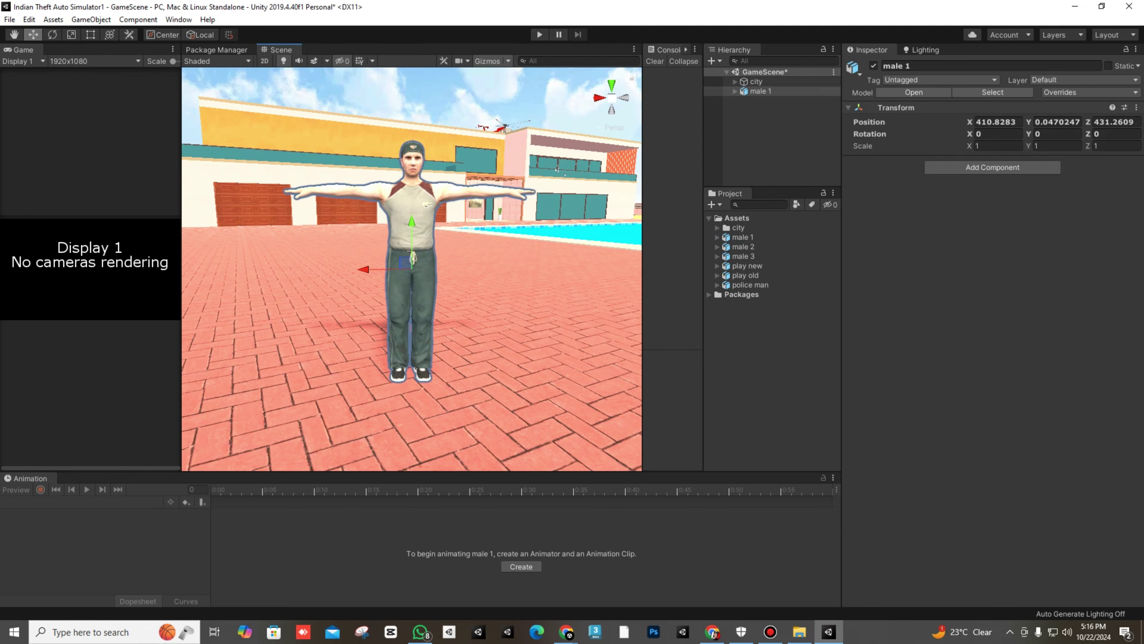
Place the male 2 model beside male 1 at about X 409.0, Z 430.7 and frame it.
left_click_drag(743, 246, 570, 356)
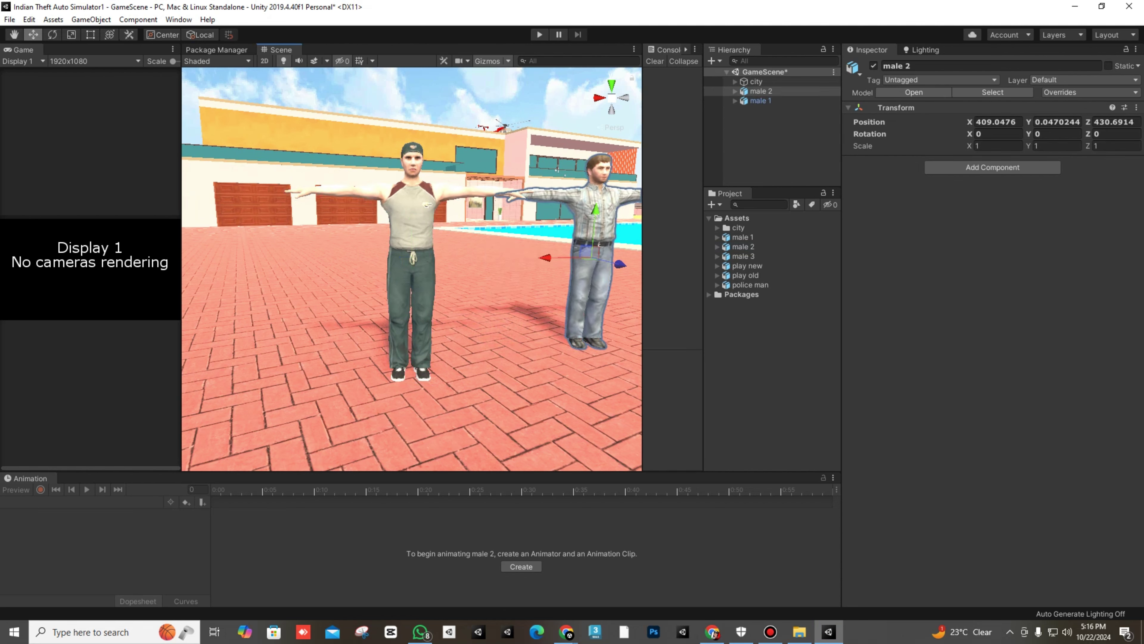
key("f")
middle_click_drag(509, 288, 475, 300)
key("f")
scroll(450, 288, "down", 3)
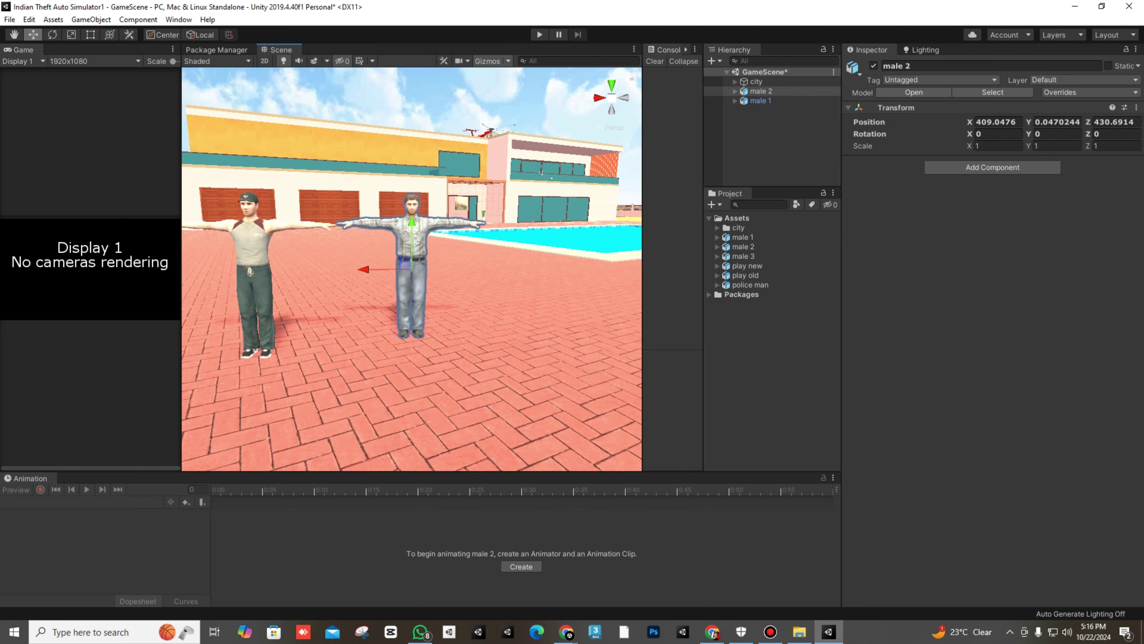
Place the male 3 model on the courtyard in line with the other two, at about X 406.6, Z 429.9.
left_click_drag(450, 289, 398, 360, "alt")
left_click_drag(743, 256, 595, 324)
scroll(590, 322, "down", 3)
middle_click_drag(585, 322, 537, 319)
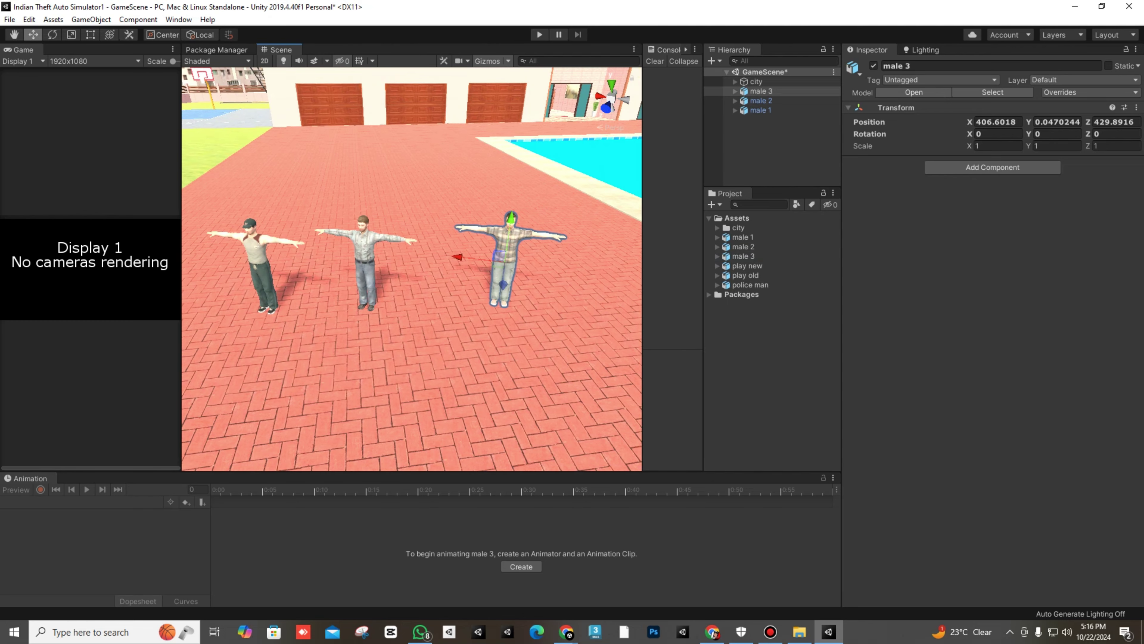
Place the play new model in front of the three male characters at about X 409.1, Z 432.6.
left_click(743, 256)
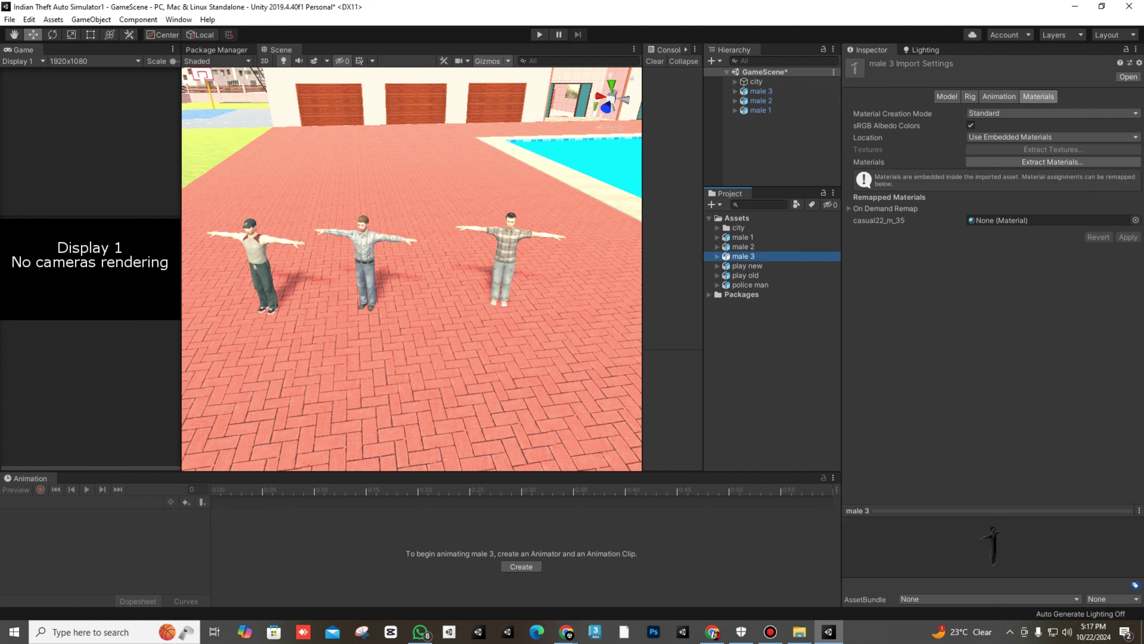
left_click_drag(743, 256, 318, 384)
key("f")
scroll(412, 288, "down", 5)
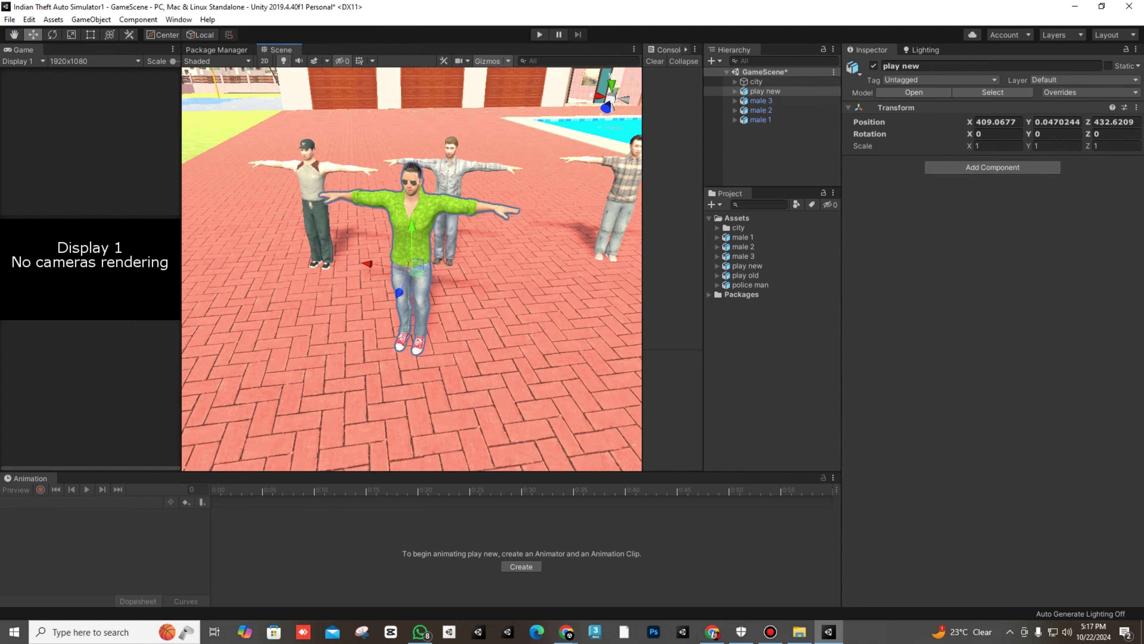
Examine the play new character and the three male characters from several angles and distances.
left_click_drag(419, 315, 555, 307, "alt")
scroll(440, 287, "up", 6, "alt")
scroll(419, 298, "down", 6)
middle_click_drag(419, 298, 484, 291)
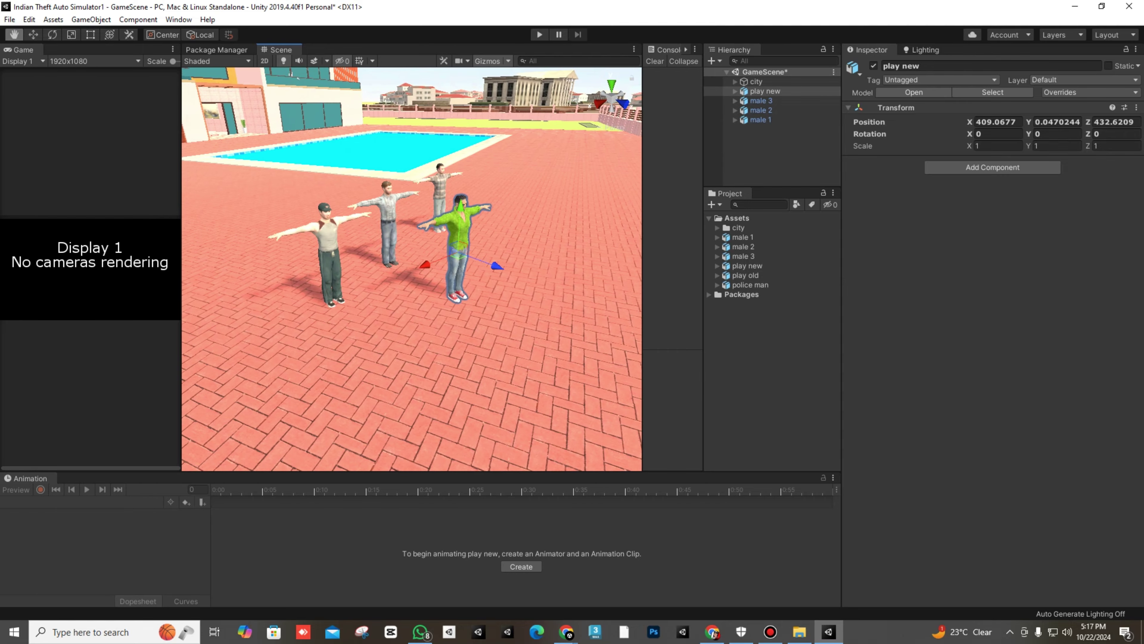
scroll(484, 291, "up", 6, "alt")
left_click_drag(484, 290, 410, 295, "alt")
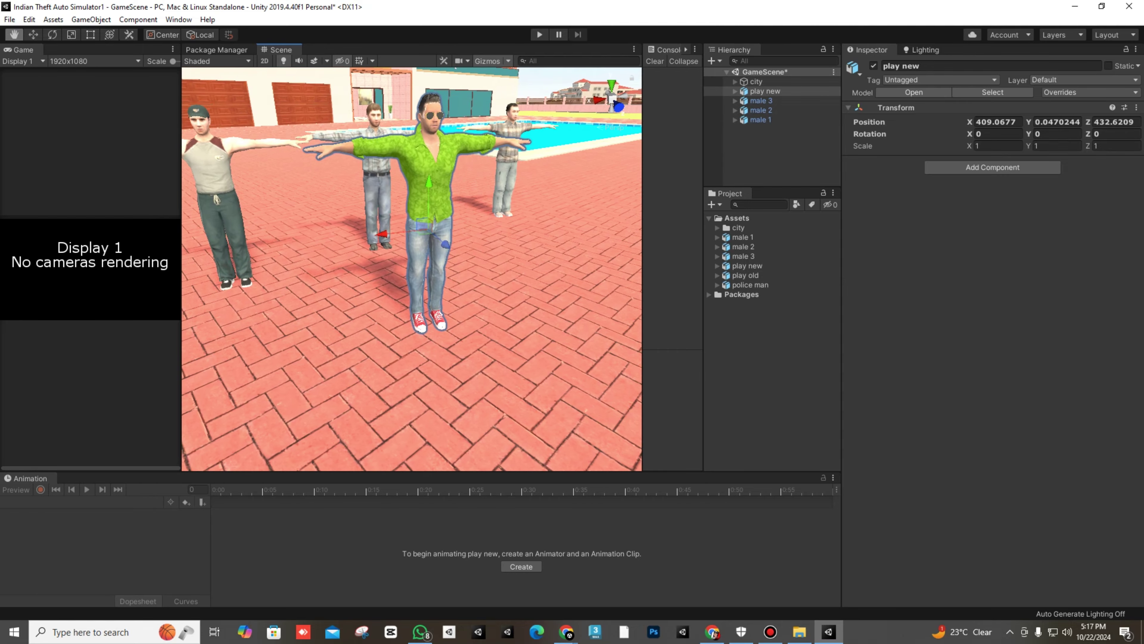
scroll(414, 293, "down", 6)
middle_click_drag(415, 293, 358, 302)
scroll(412, 269, "up", 2)
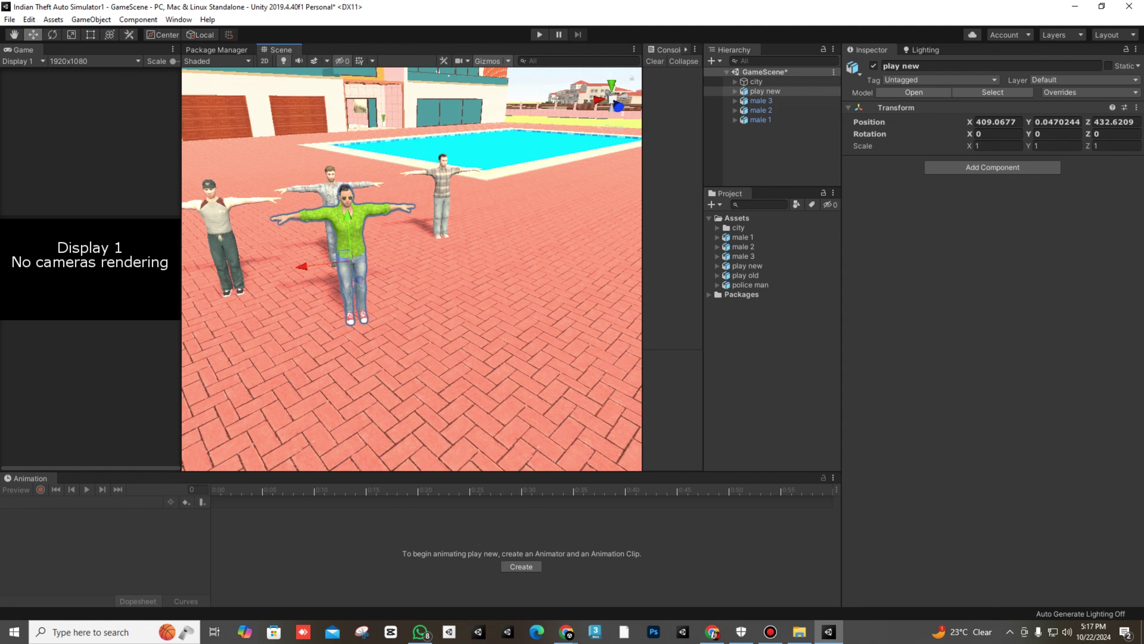
Place the play old model on the courtyard beside play new, on the side away from male 1.
left_click_drag(746, 276, 428, 248)
scroll(428, 252, "up", 3)
middle_click_drag(428, 253, 423, 282)
Place the police man model in front of male 1 at about X 410.7, Z 432.7.
left_click_drag(750, 284, 216, 368)
middle_click_drag(217, 367, 304, 364)
scroll(304, 364, "down", 2)
left_click_drag(304, 365, 450, 363, "alt")
middle_click_drag(451, 363, 486, 347)
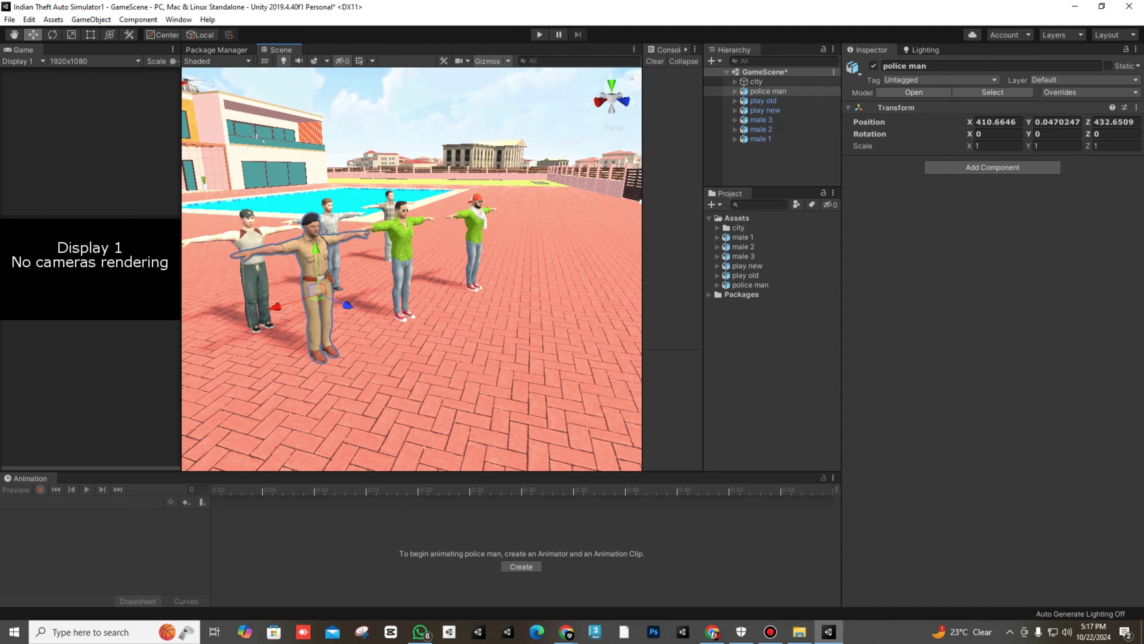
Expand the city folder in the project assets and give the asset list more height.
left_click(738, 228)
key("Right")
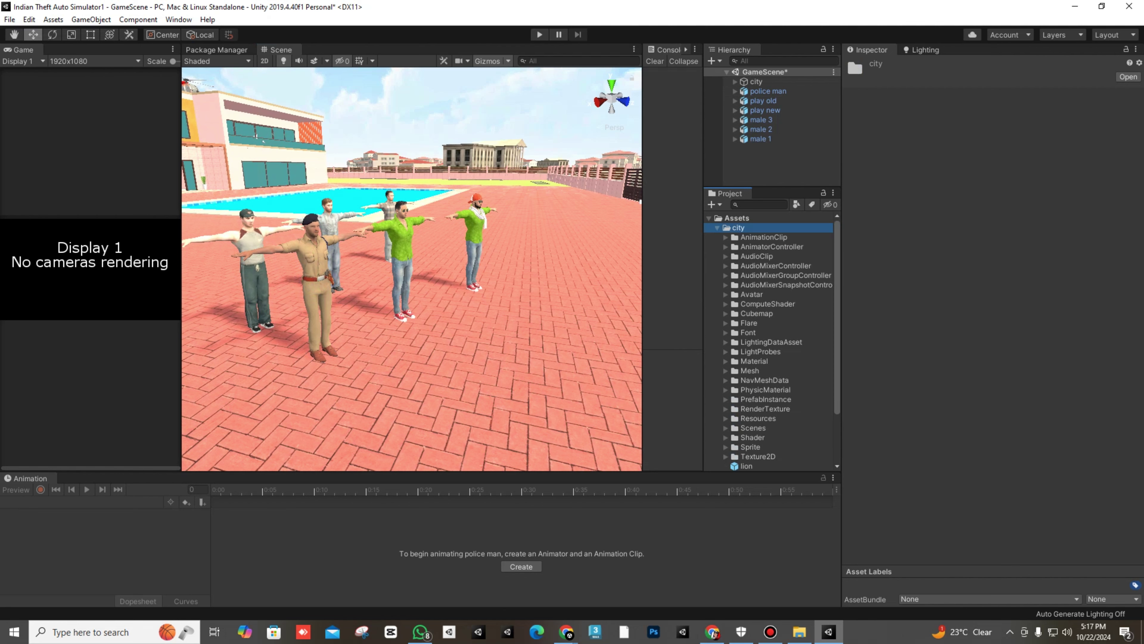
middle_click_drag(406, 293, 446, 319)
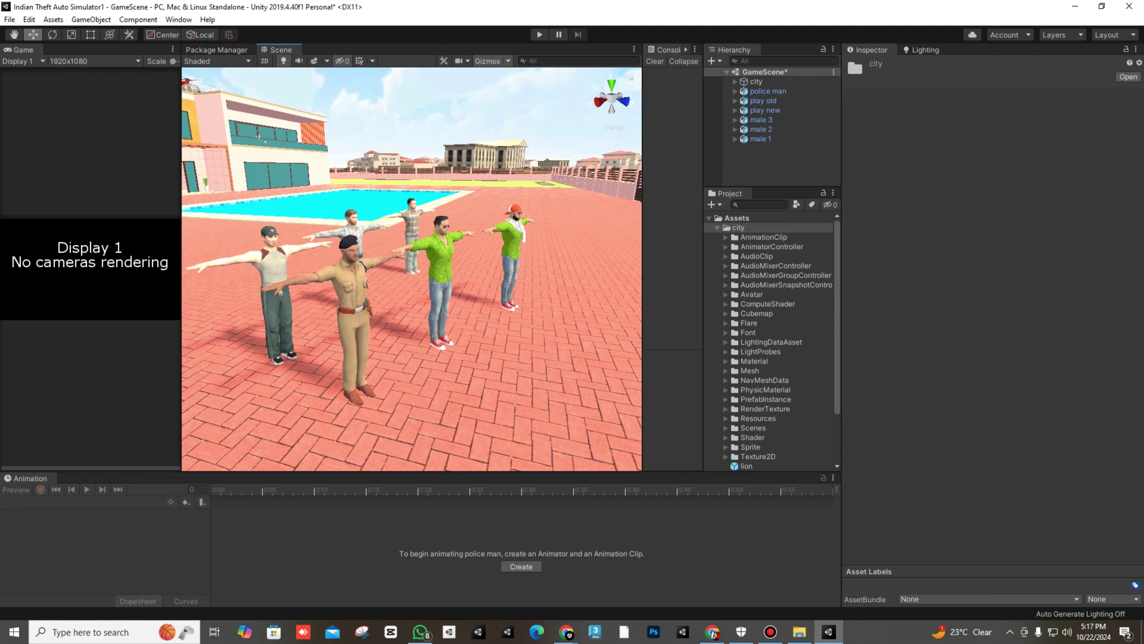
left_click_drag(773, 187, 772, 133)
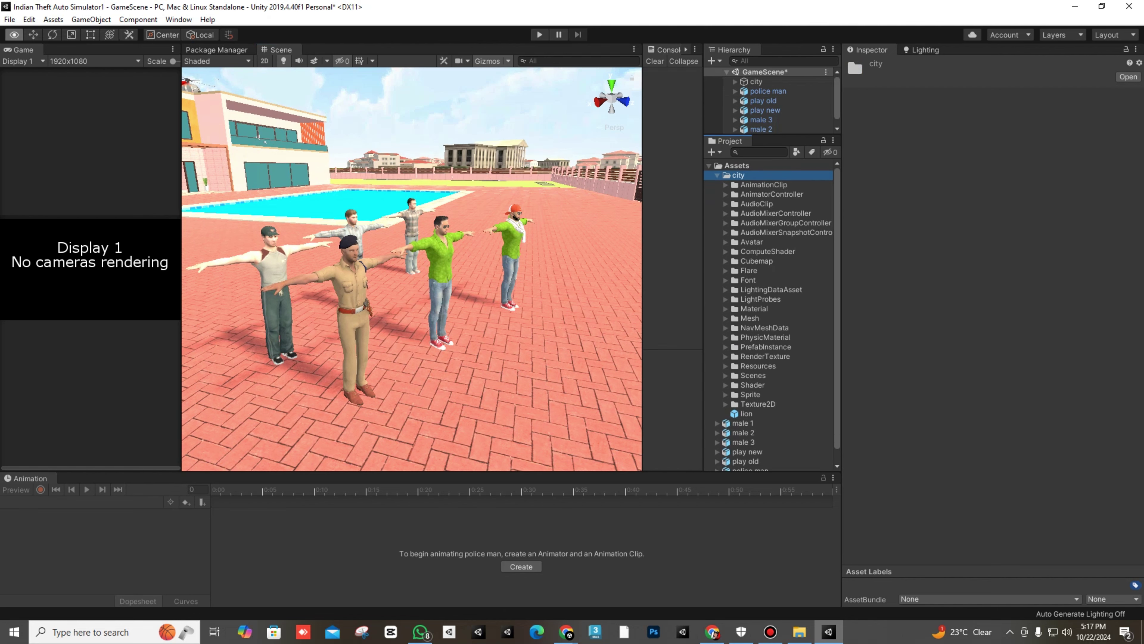
Examine the six placed characters in the courtyard from several sides and distances.
left_click_drag(396, 289, 847, 288, "alt")
scroll(421, 272, "down", 3)
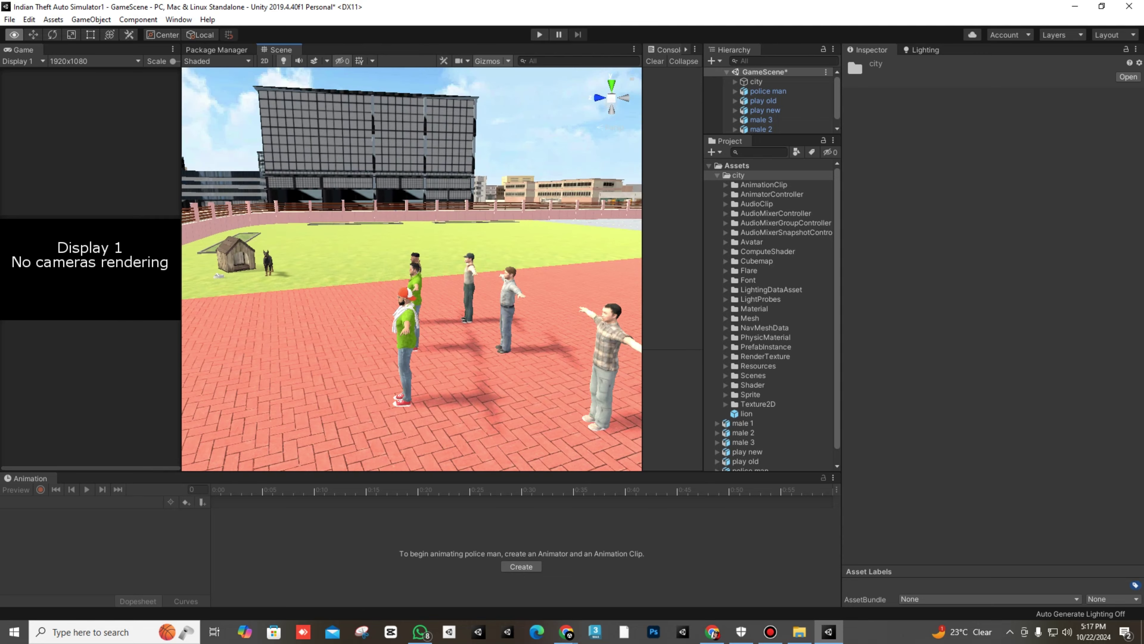
left_click_drag(351, 293, 671, 311, "alt")
scroll(617, 311, "up", 4, "alt")
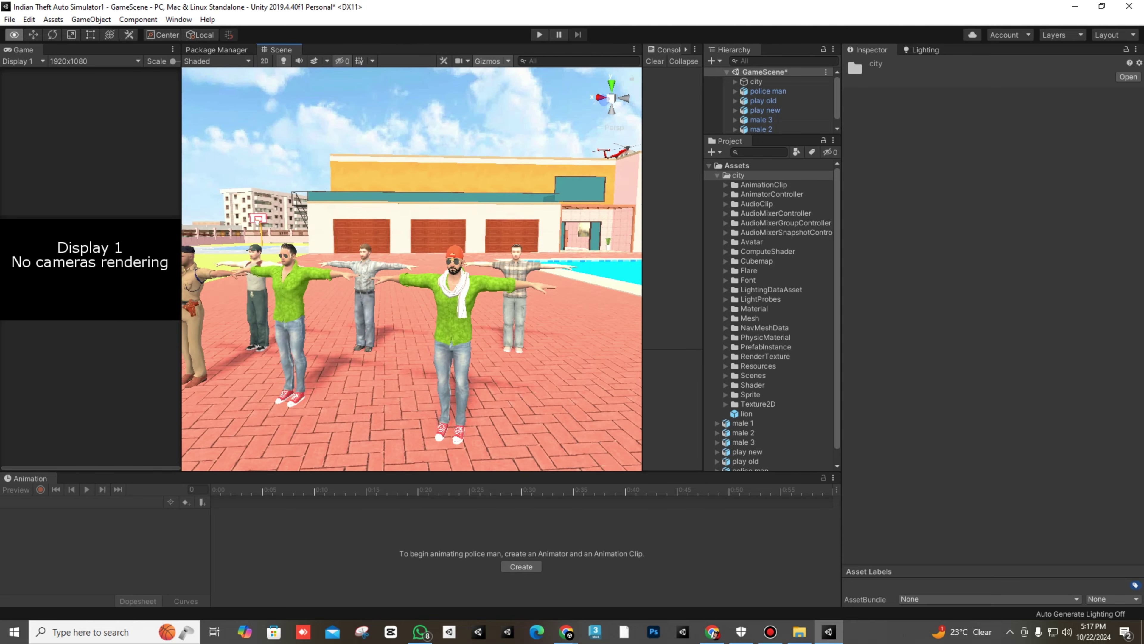
scroll(412, 269, "down", 4)
left_click_drag(412, 271, 483, 271, "alt")
key("a")
right_click_drag(482, 271, 486, 271)
key("w")
left_click_drag(412, 271, 527, 293, "alt")
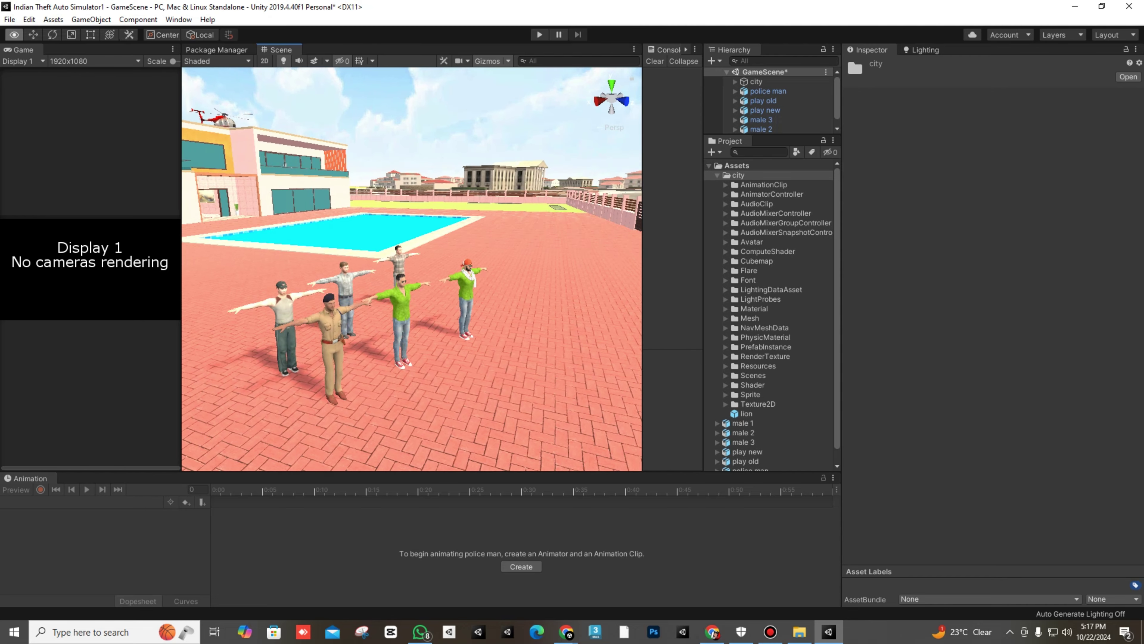
scroll(527, 292, "down", 3)
scroll(412, 269, "down", 2)
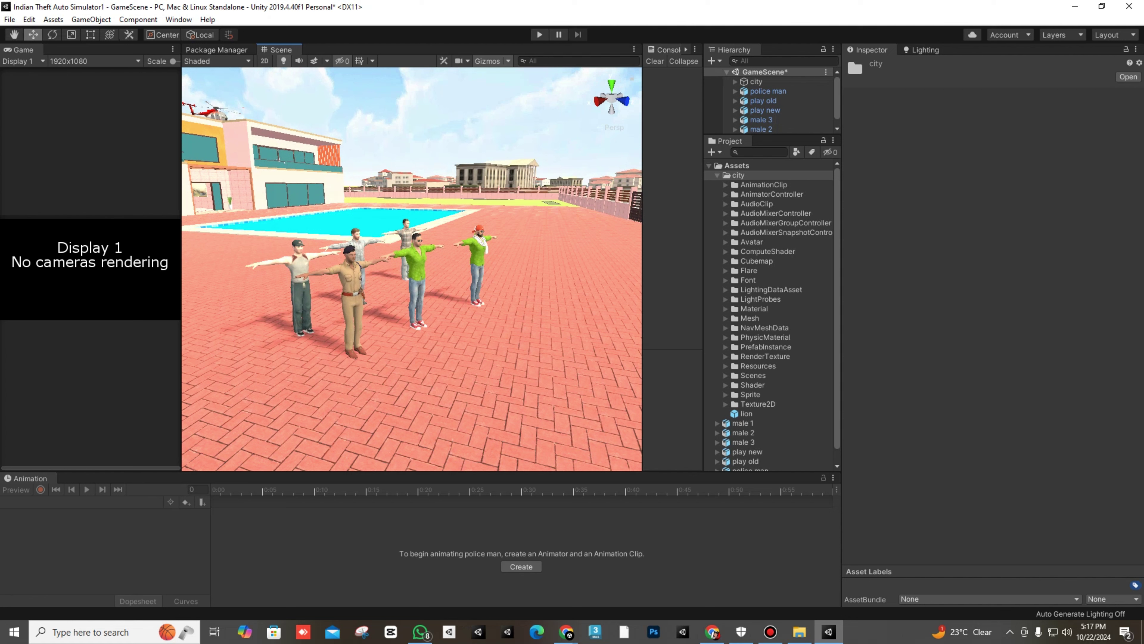
Expand the PrefabInstance folder inside city and widen the project browser.
left_click(738, 175)
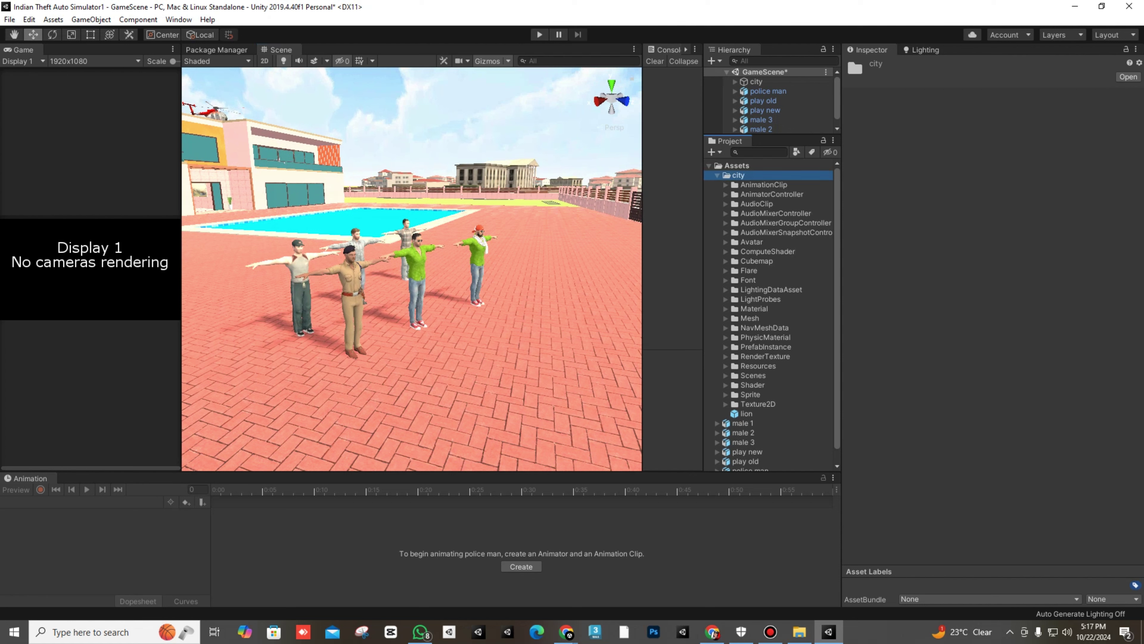
double_click(766, 347)
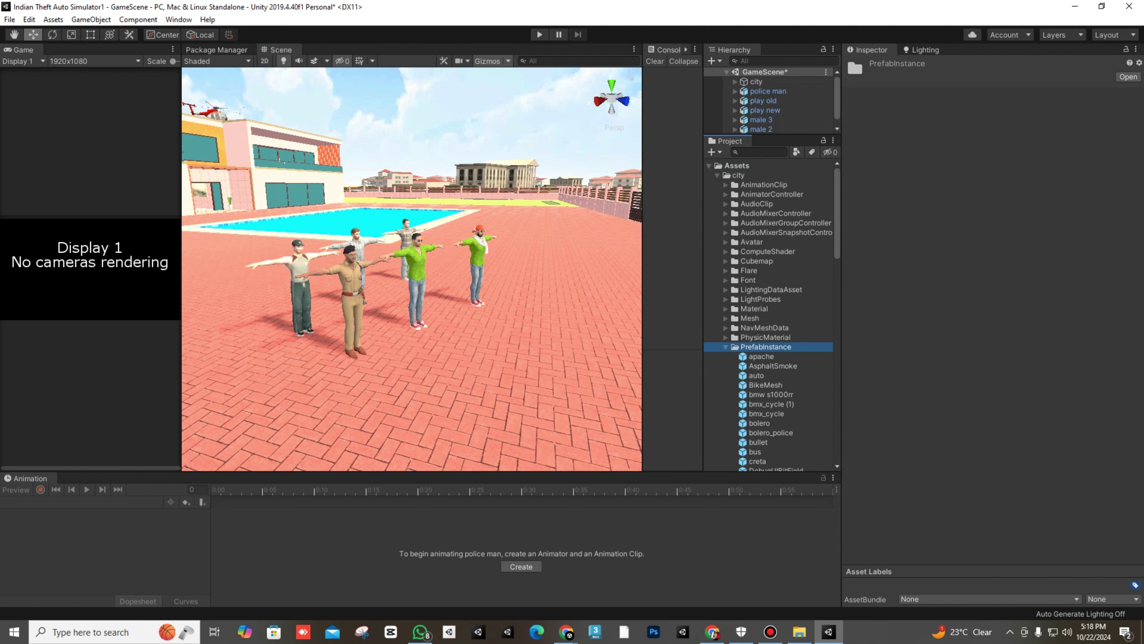
left_click_drag(703, 289, 655, 288)
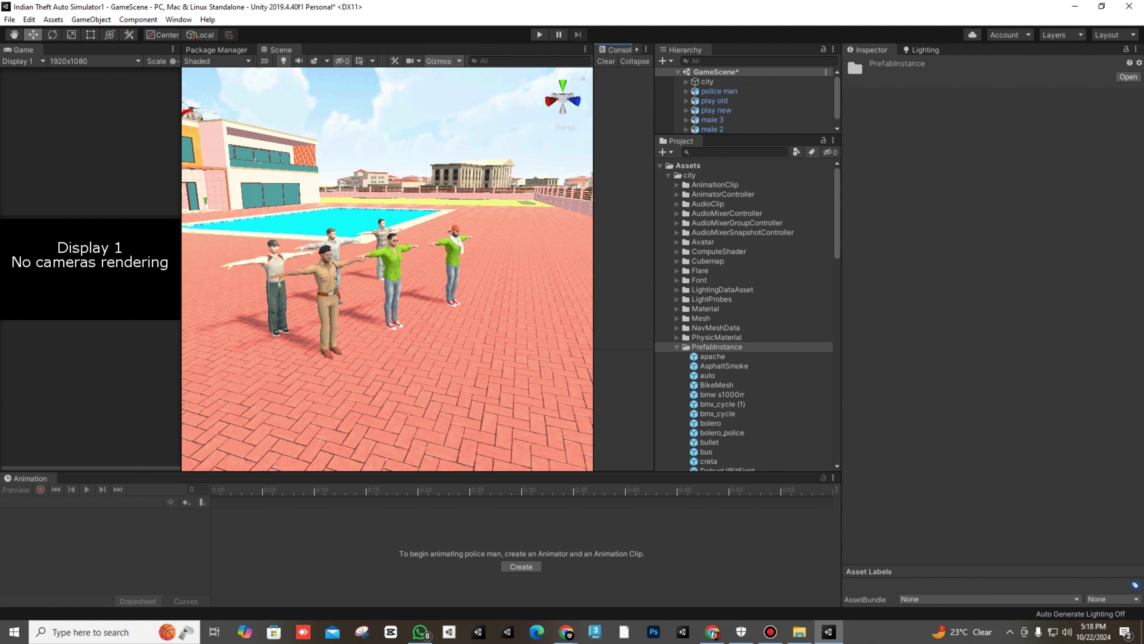
Switch the project browser to the two-column layout and show the contents of city/PrefabInstance.
left_click(832, 140)
left_click(856, 165)
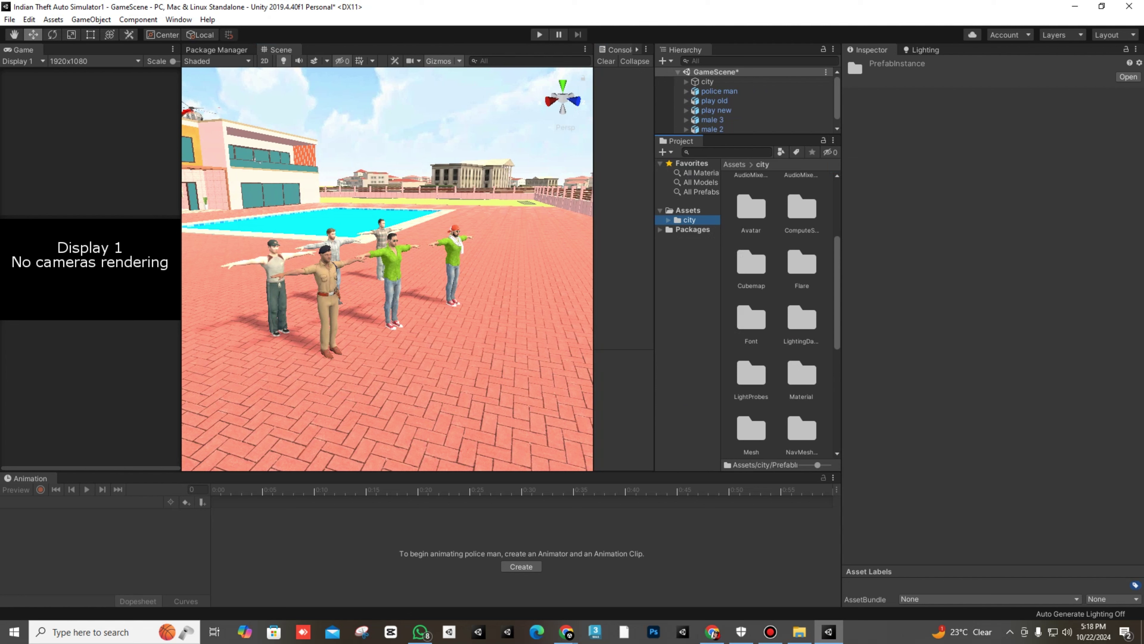
left_click(669, 220)
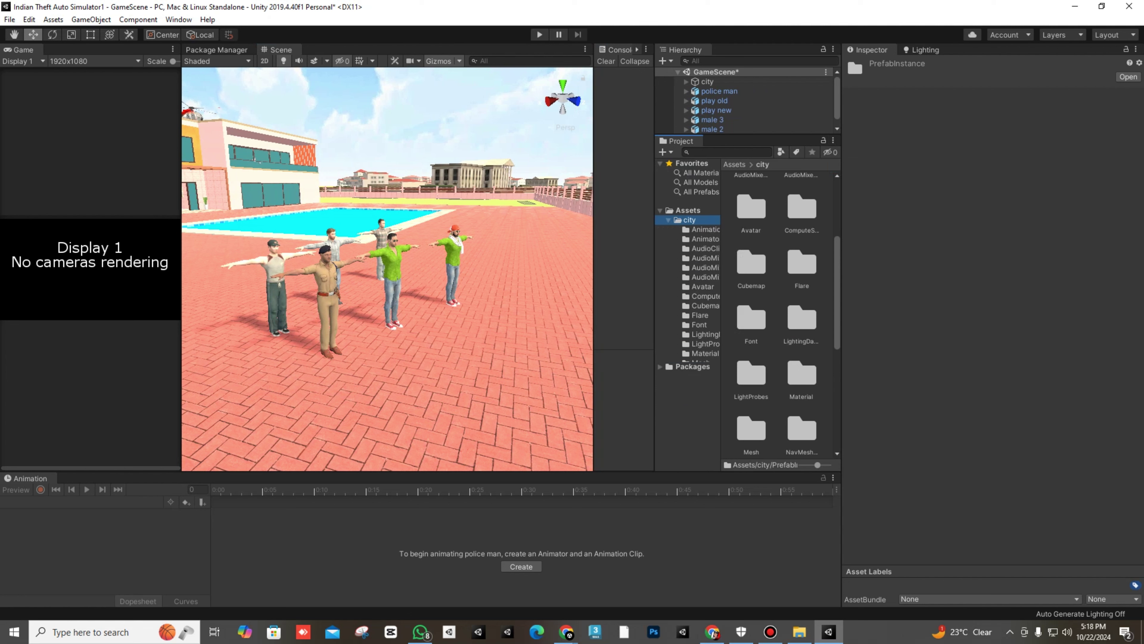
left_click(705, 391)
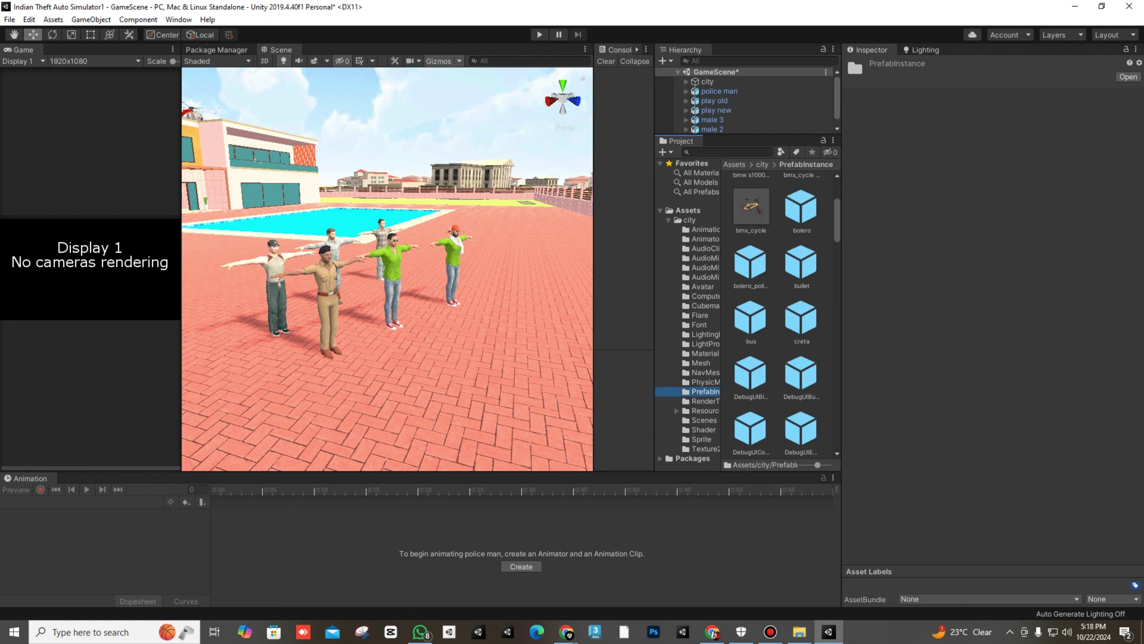
Enlarge the project browser in width and height so seven prefab thumbnails fit per row.
left_click_drag(655, 316, 539, 315)
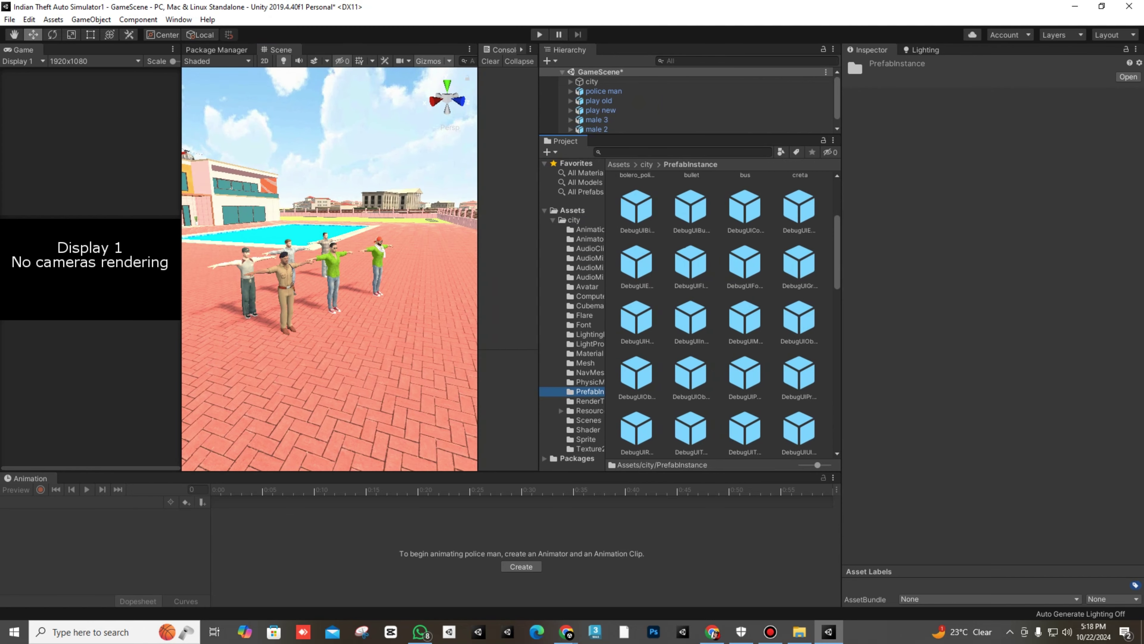
left_click_drag(841, 316, 980, 315)
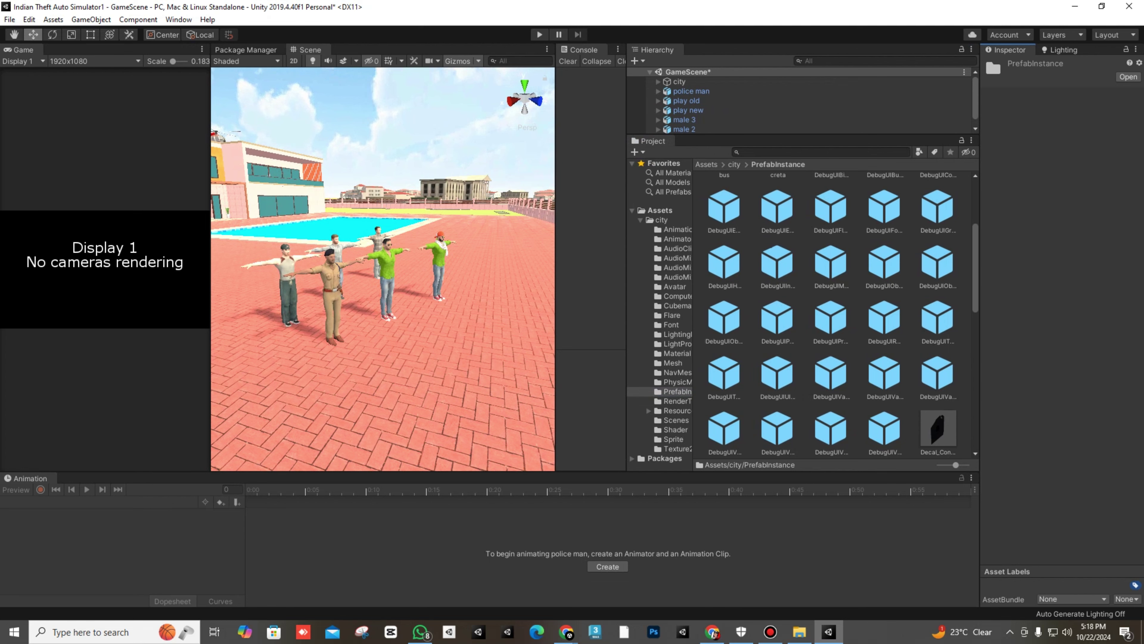
left_click_drag(627, 149, 568, 116)
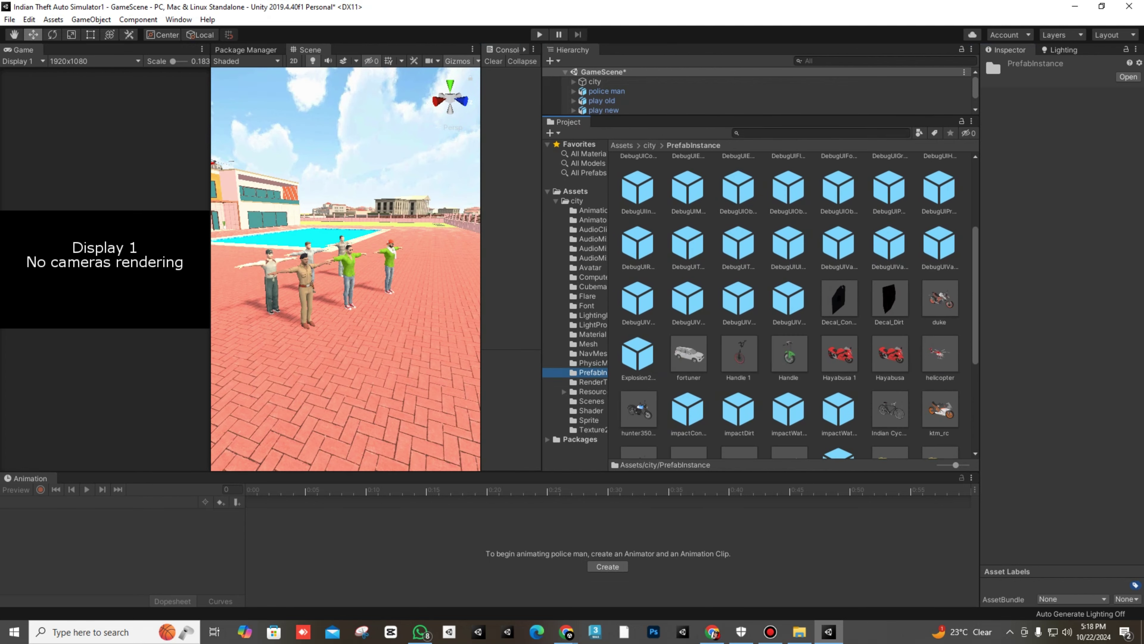
Place the wagon_r car prefab on the courtyard beside the police man at about X 412.2, Z 433.8.
scroll(800, 306, "down", 3)
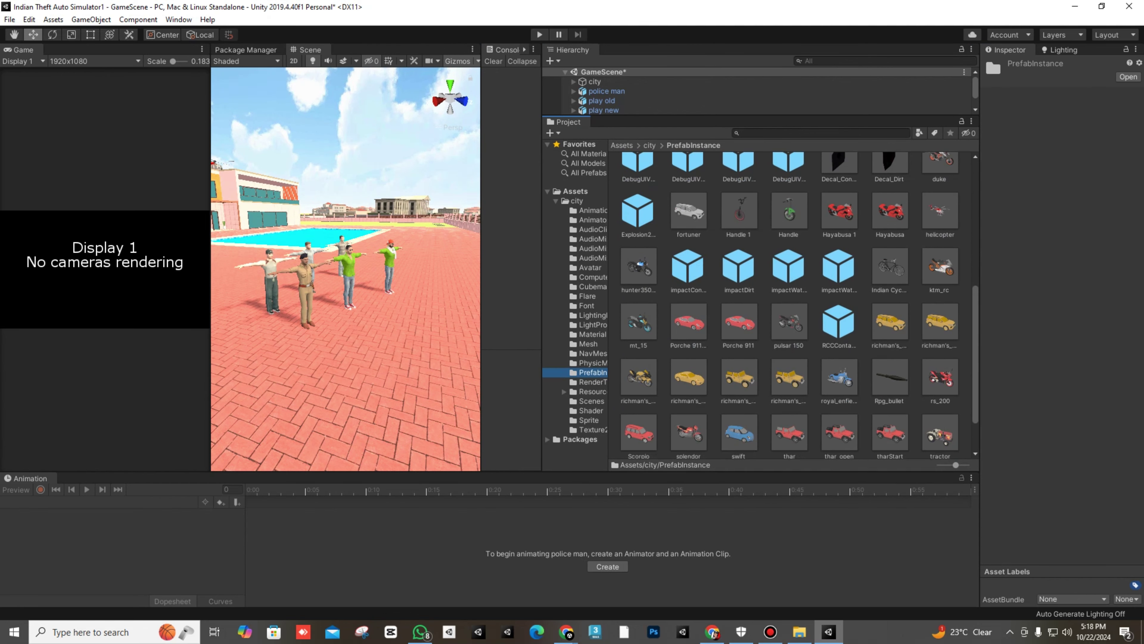
scroll(800, 306, "down", 1)
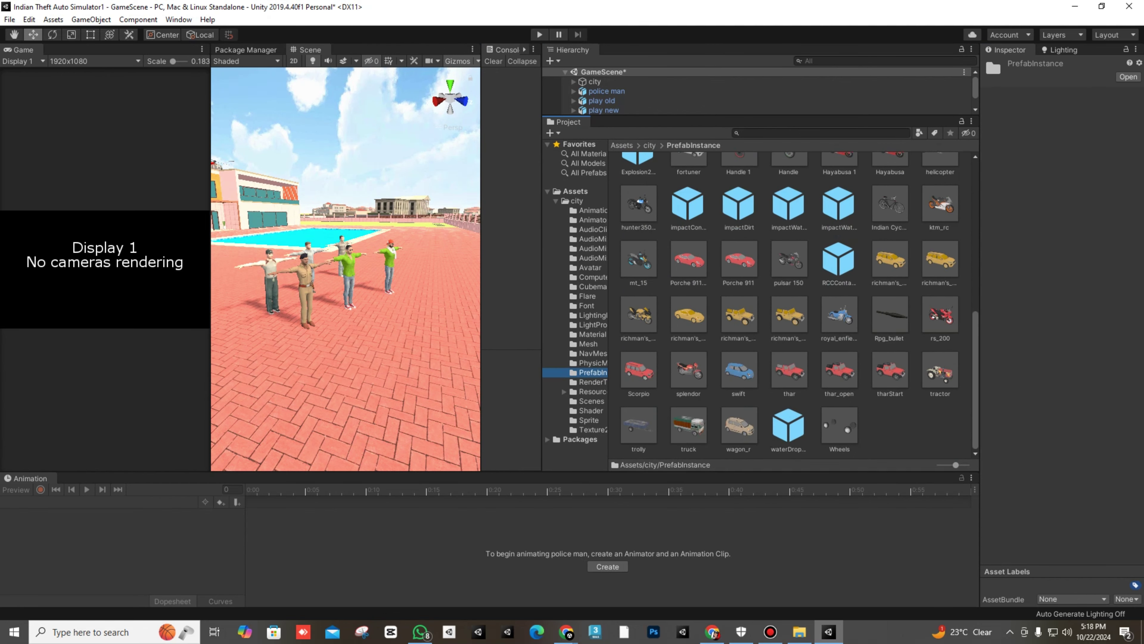
left_click(739, 426)
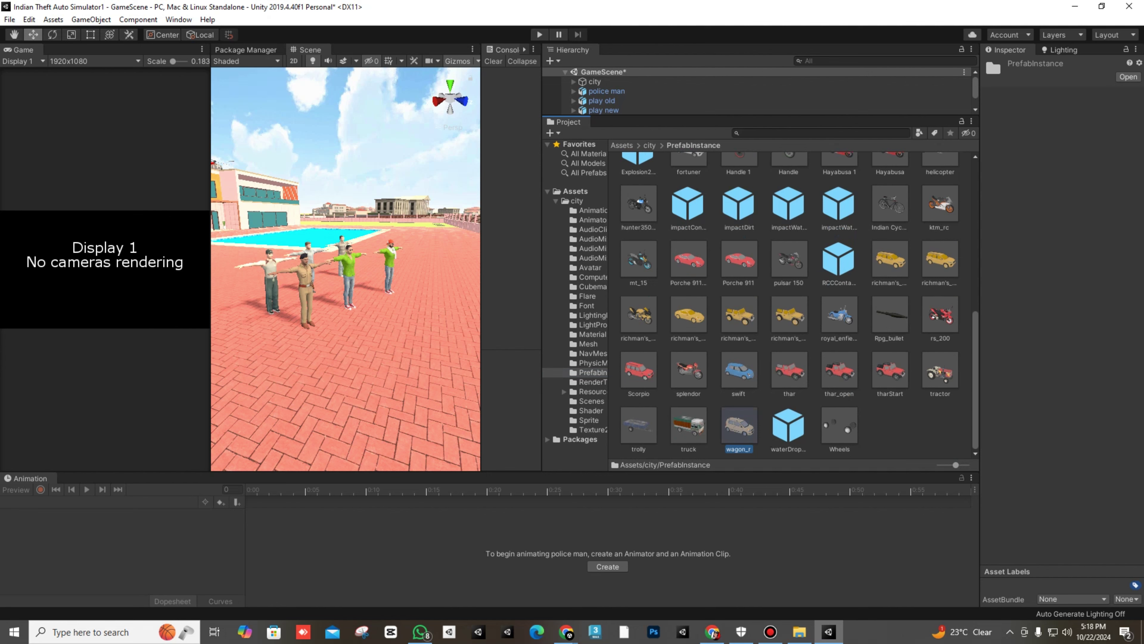
left_click_drag(739, 426, 297, 311)
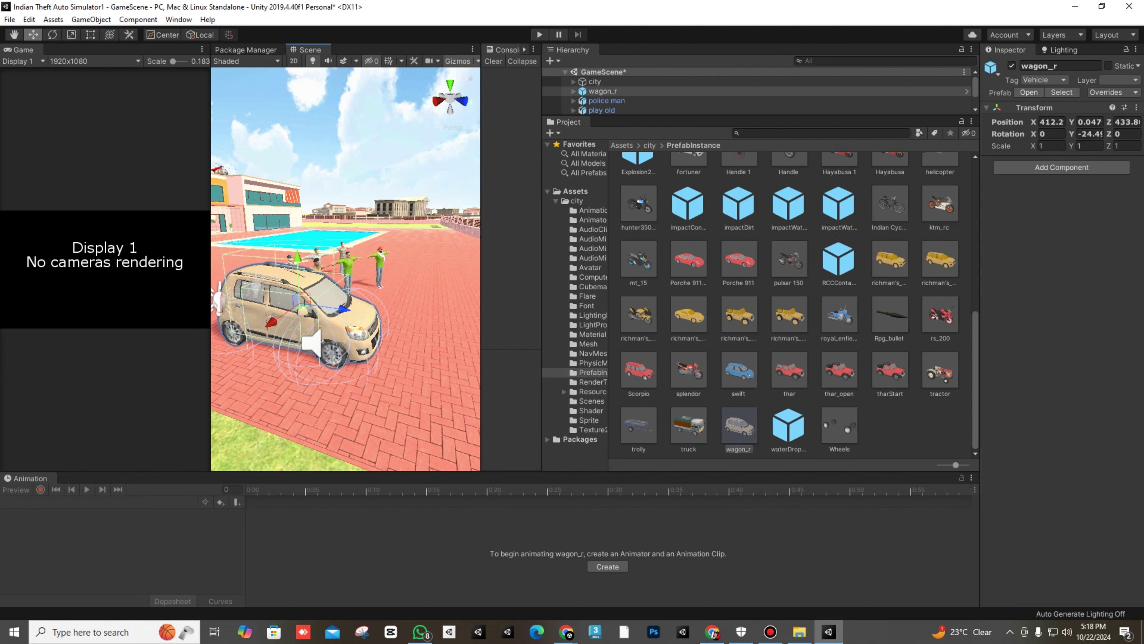
middle_click_drag(298, 311, 340, 276)
left_click_drag(340, 276, 286, 293, "alt")
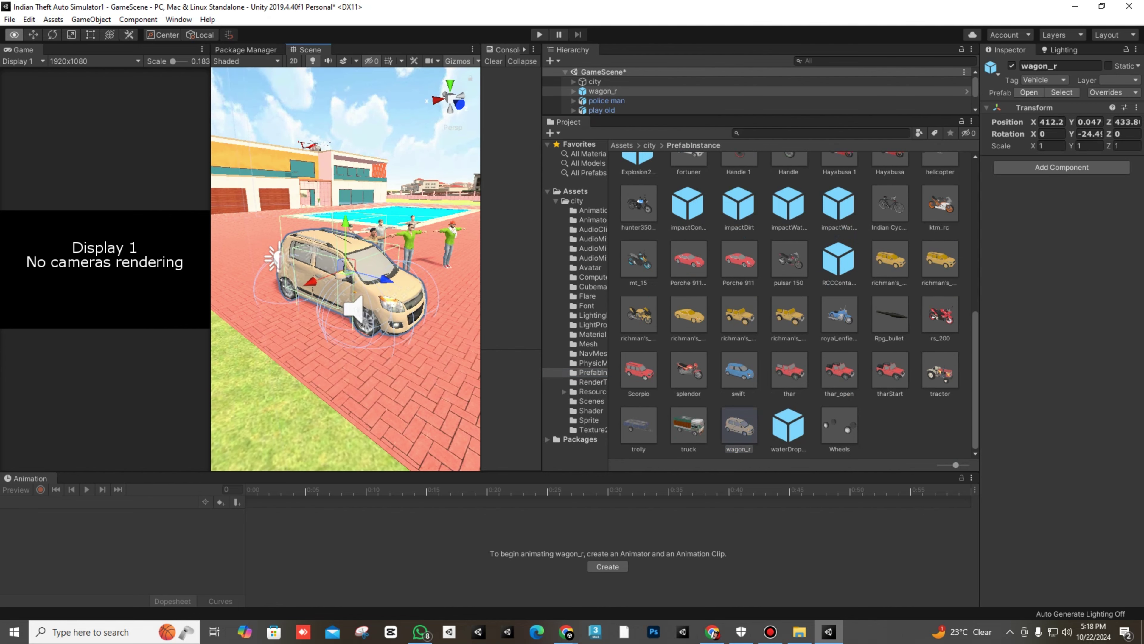
Place the splendor motorcycle prefab in front of the wagon_r car at about X 411.0, Z 438.2.
scroll(346, 271, "down", 5)
left_click_drag(688, 370, 671, 367)
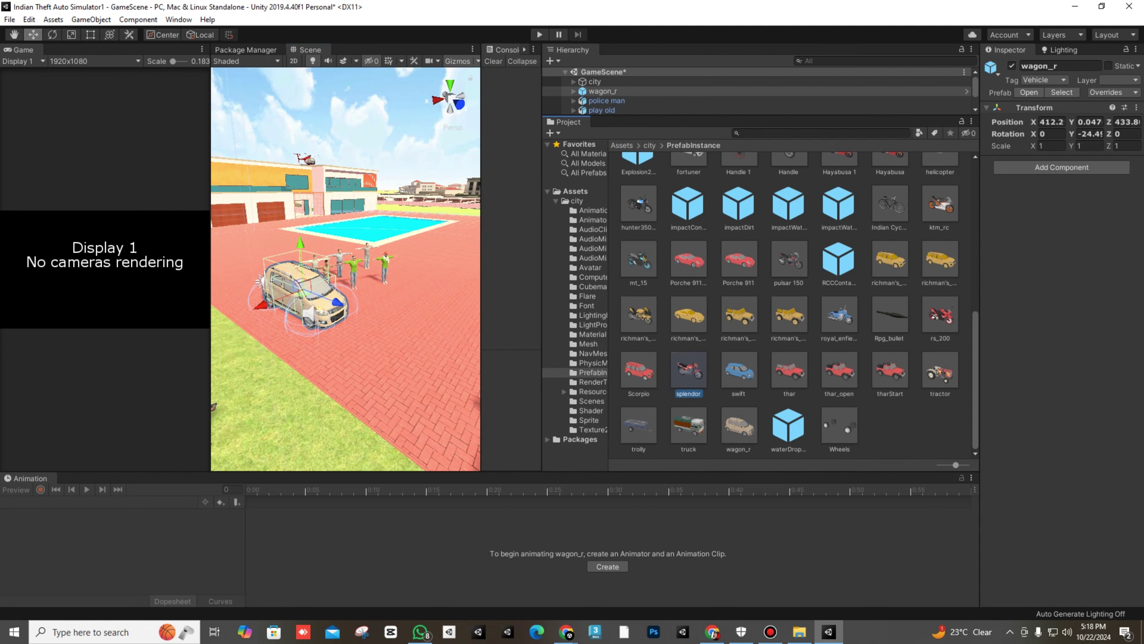
left_click_drag(377, 353, 378, 355)
key("f")
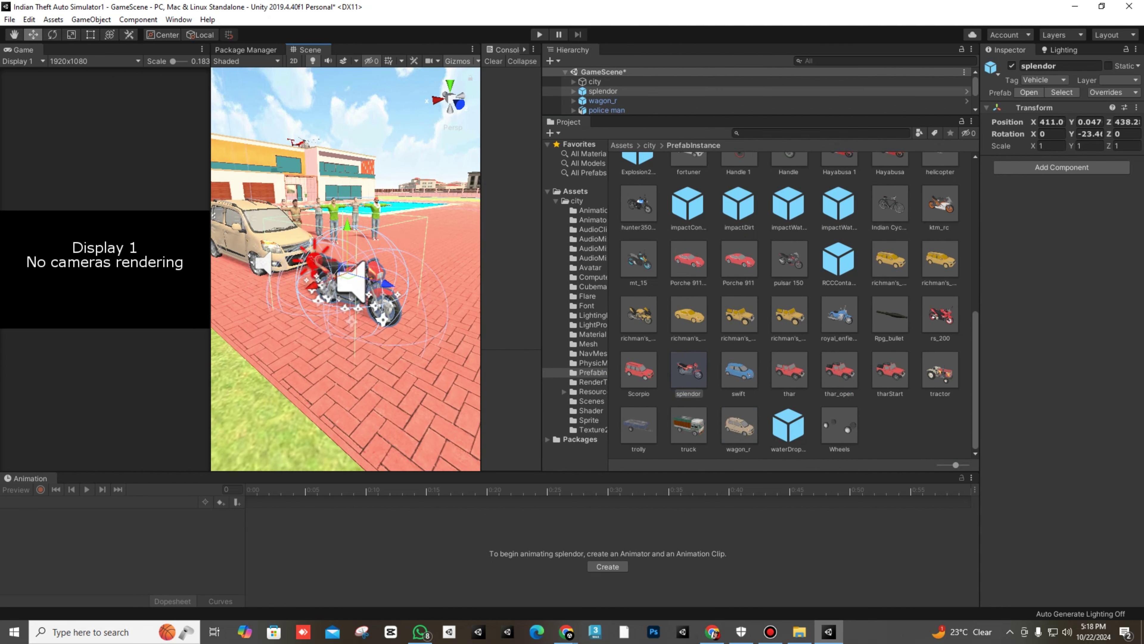
Examine the splendor motorcycle, the wagon_r car and the characters from several angles and distances.
left_click_drag(376, 316, 311, 316, "alt")
scroll(346, 289, "down", 3)
scroll(346, 270, "down", 2)
middle_click_drag(346, 270, 284, 311)
scroll(315, 293, "up", 4)
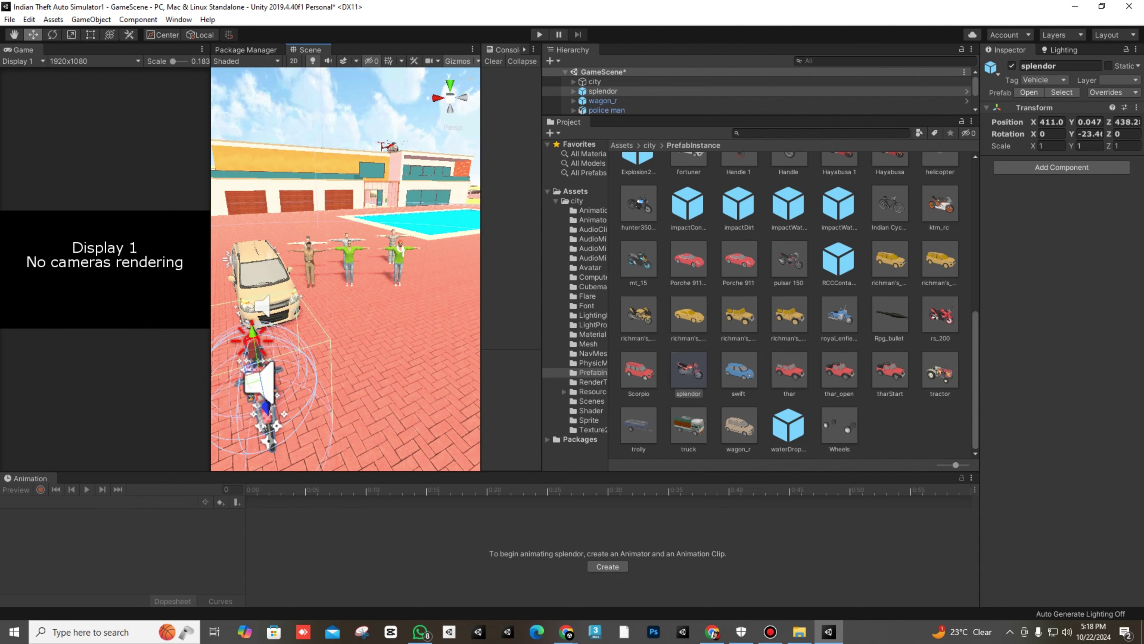
left_click_drag(346, 289, 302, 280, "alt")
middle_click_drag(302, 280, 329, 225)
left_click_drag(329, 279, 340, 254, "alt")
middle_click_drag(340, 255, 290, 254)
scroll(315, 271, "down", 4)
left_click_drag(315, 253, 319, 325, "alt")
scroll(319, 316, "up", 3)
middle_click_drag(319, 316, 311, 279)
left_click_drag(315, 289, 310, 237, "alt")
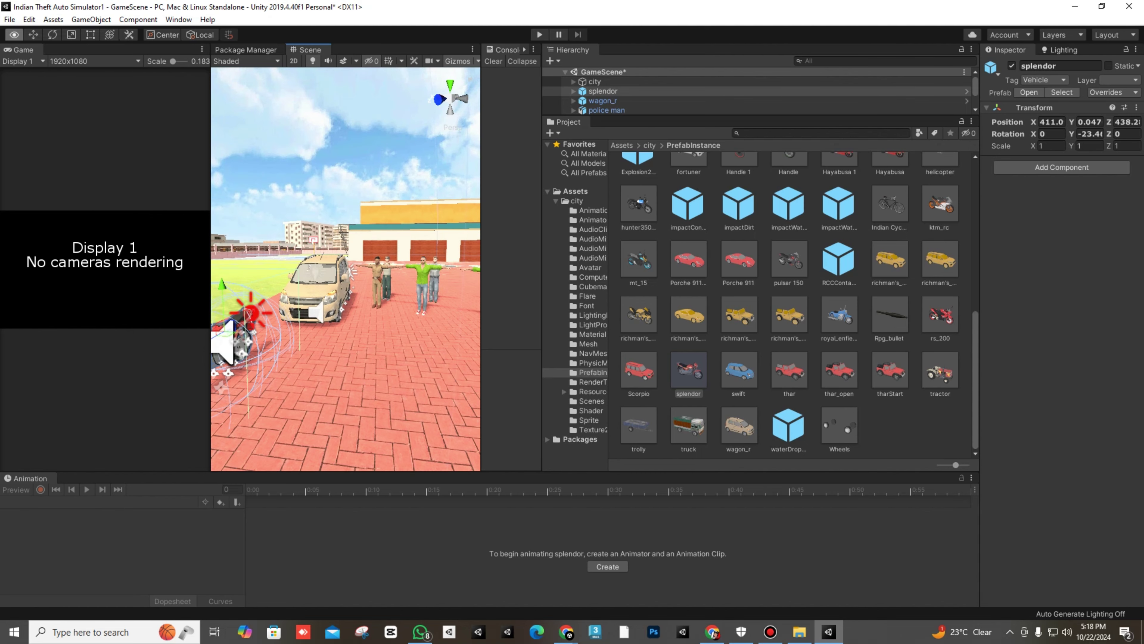
left_click_drag(320, 293, 315, 316, "alt")
key("f")
middle_click_drag(324, 297, 310, 319)
left_click_drag(311, 315, 415, 284, "alt")
scroll(346, 270, "down", 4)
middle_click_drag(346, 269, 340, 293)
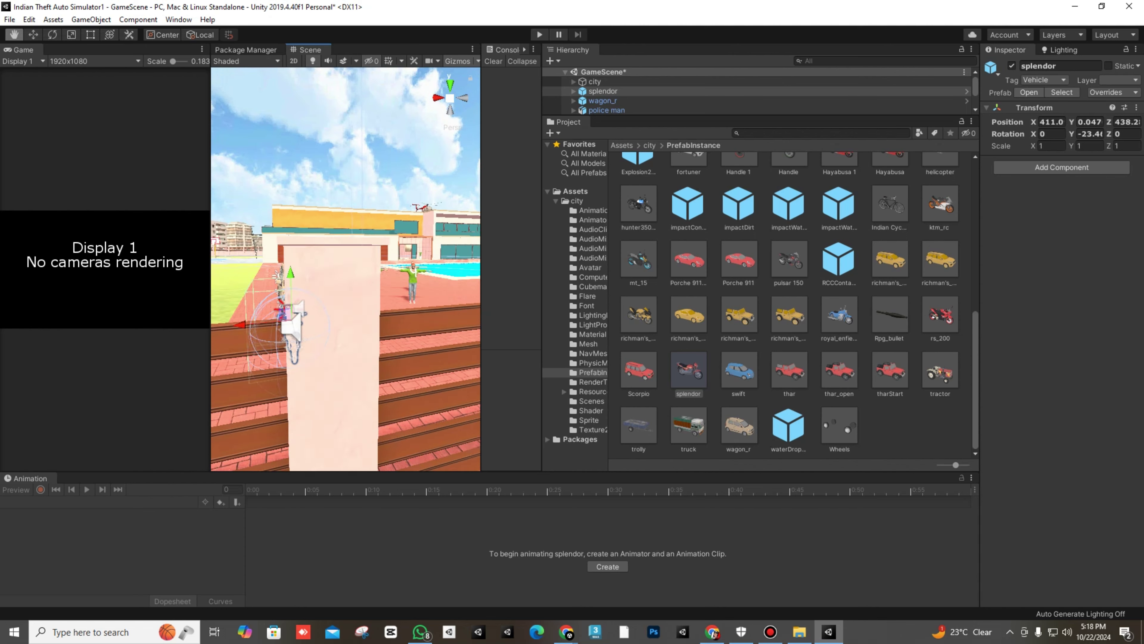
left_click_drag(325, 293, 405, 296, "alt")
middle_click_drag(405, 296, 356, 303)
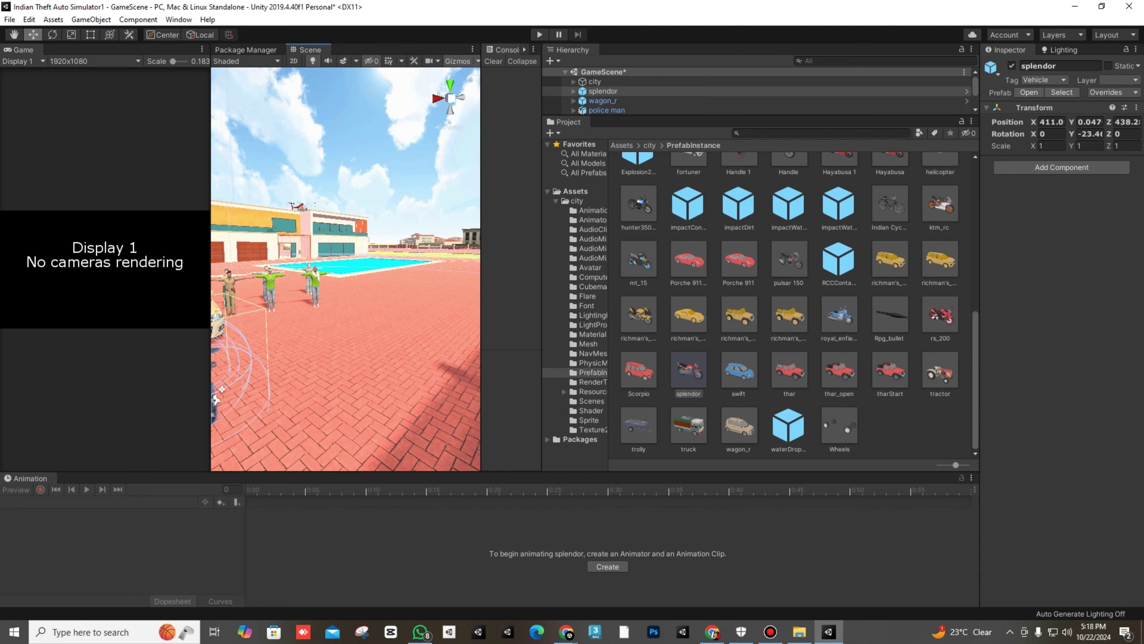
Look back through the vehicle prefabs and review the courtyard arrangement from the front and sides.
scroll(794, 307, "up", 3)
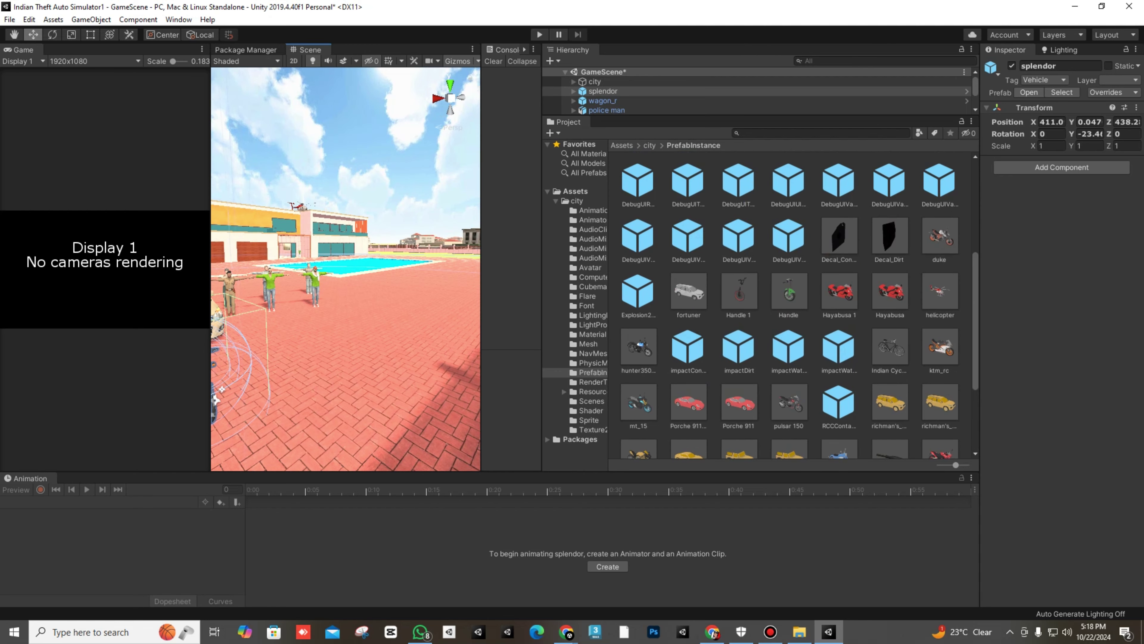
left_click_drag(343, 271, 450, 271, "alt")
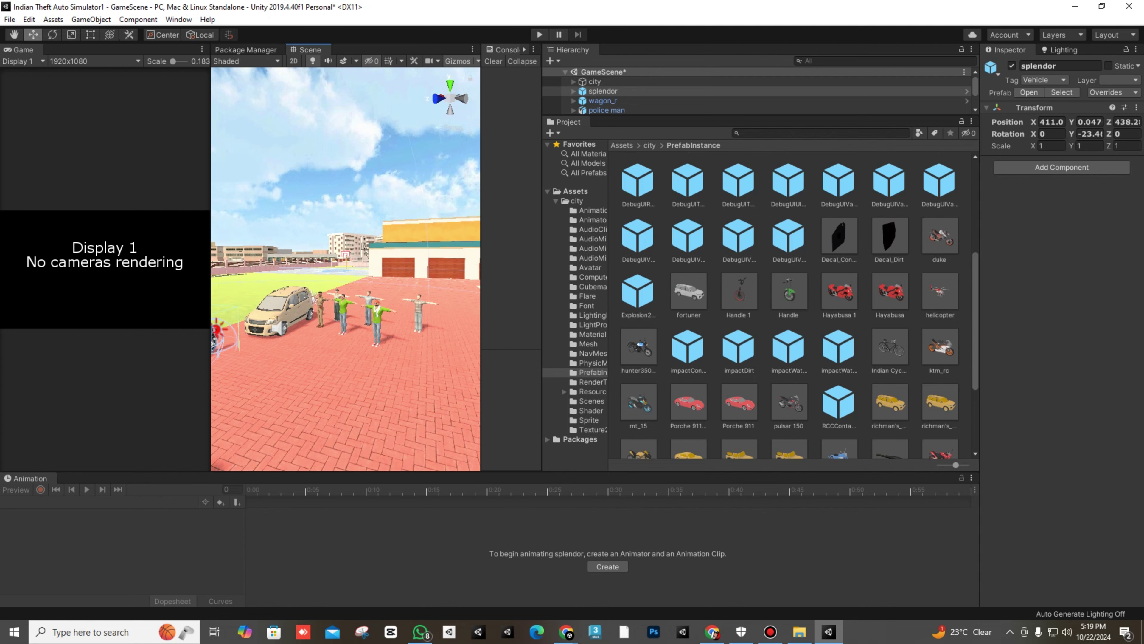
right_click_drag(345, 270, 378, 270)
key("w")
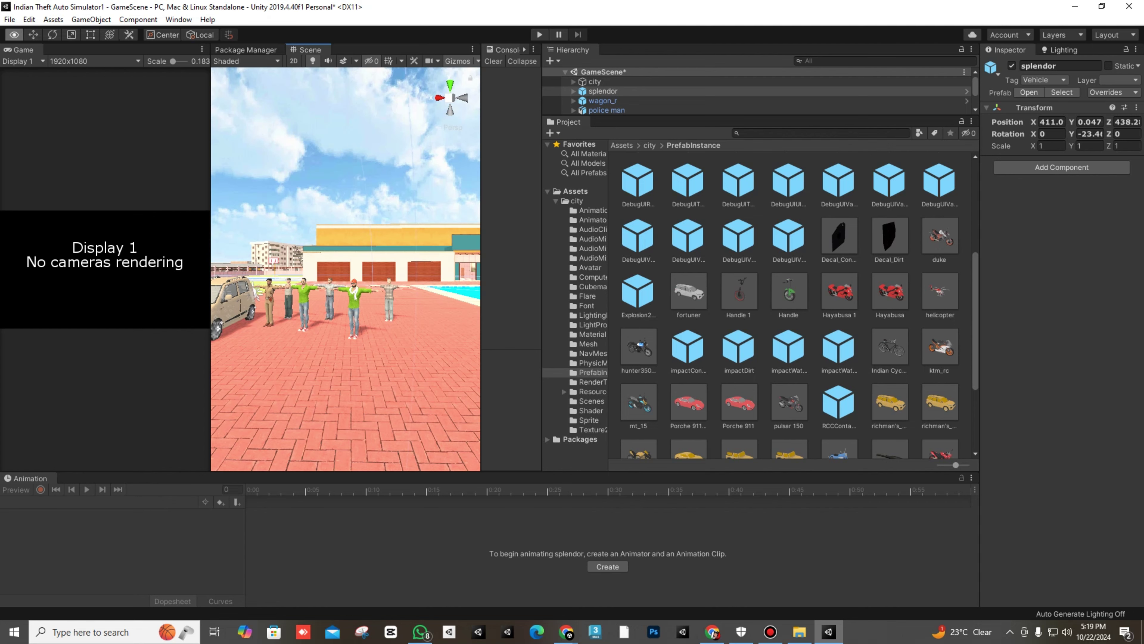
left_click_drag(414, 270, 387, 270, "alt")
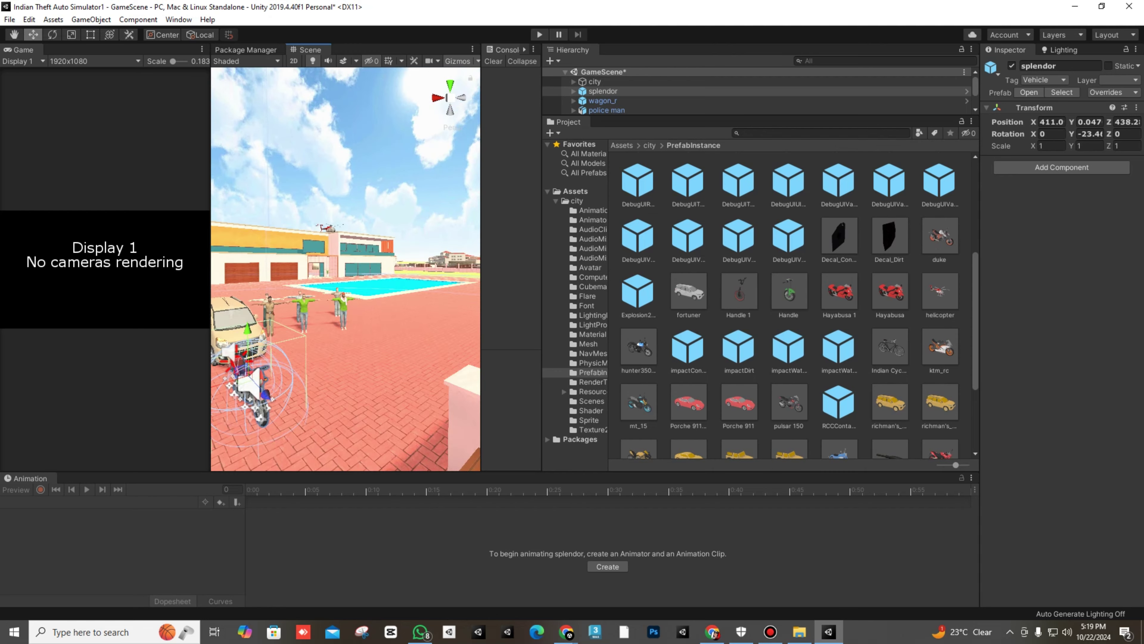
right_click_drag(378, 270, 307, 286)
key("s")
key("d")
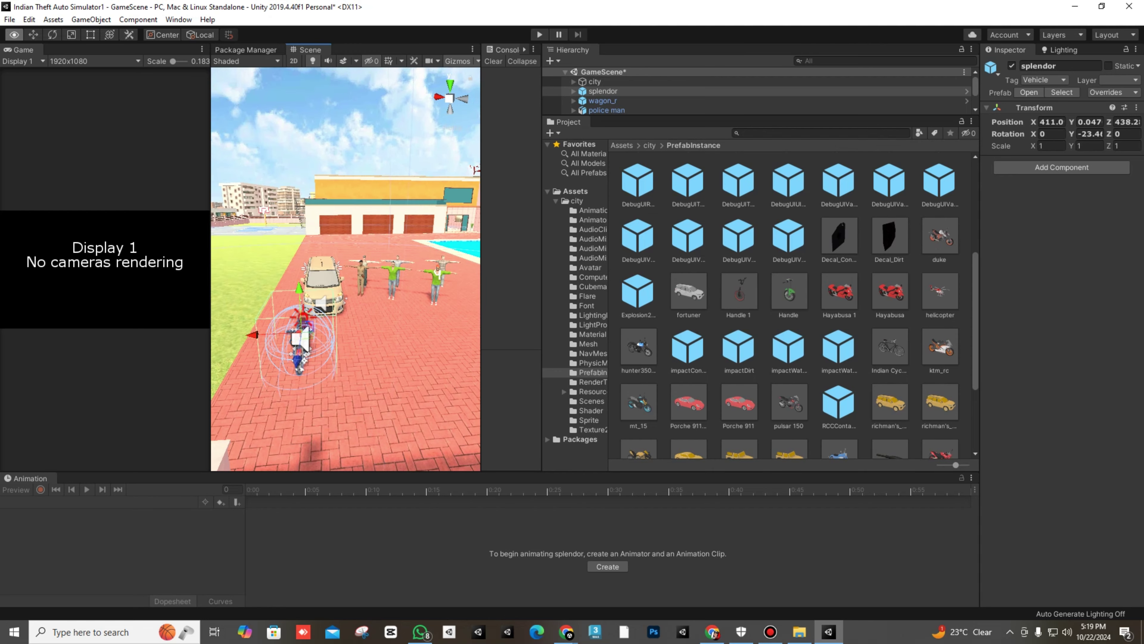
middle_click_drag(307, 287, 262, 286)
Place the tractor prefab beside the splendor motorcycle at about X 408.6, Z 436.6.
scroll(748, 410, "down", 3)
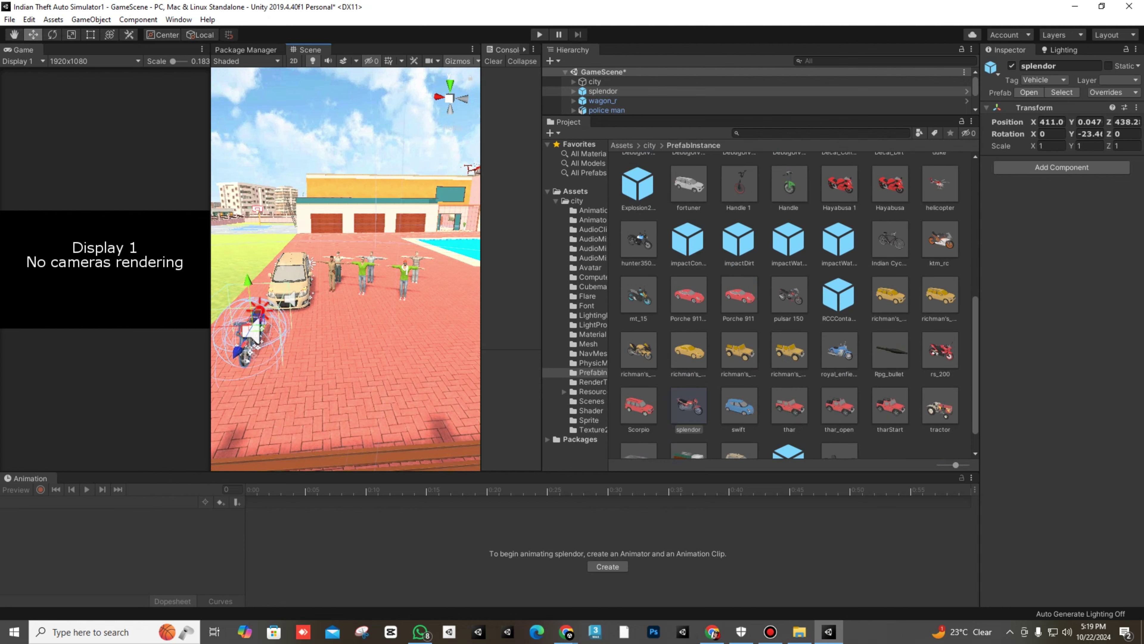
scroll(793, 307, "down", 1)
left_click_drag(940, 370, 883, 367)
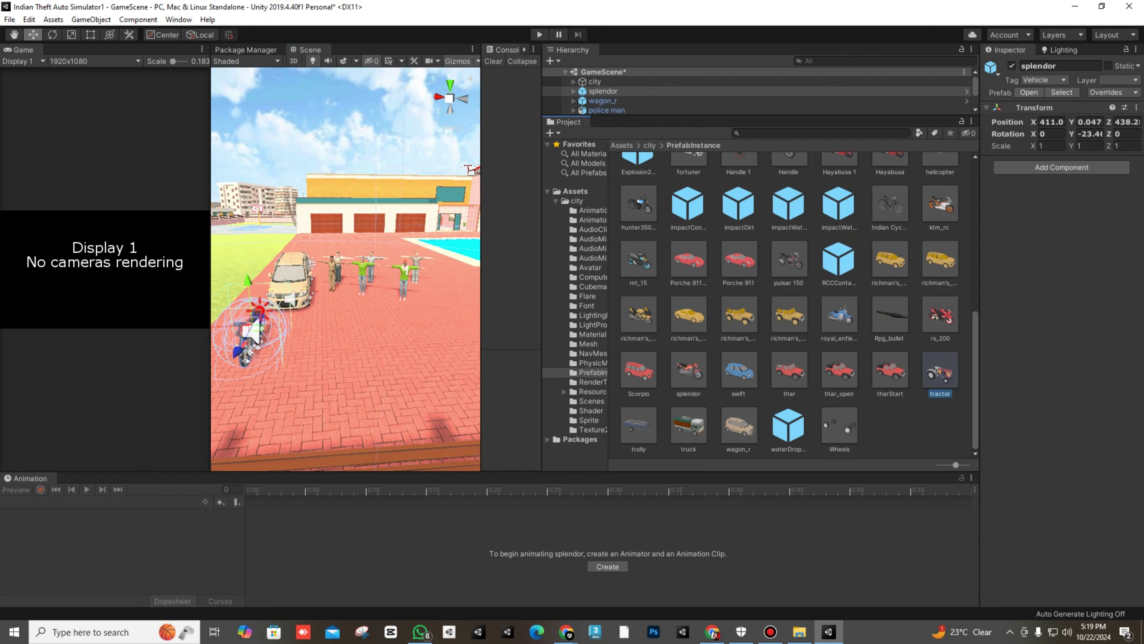
left_click_drag(354, 347, 271, 351)
key("f")
scroll(279, 356, "up", 5, "alt")
scroll(297, 354, "down", 5)
left_click_drag(316, 275, 302, 276, "alt")
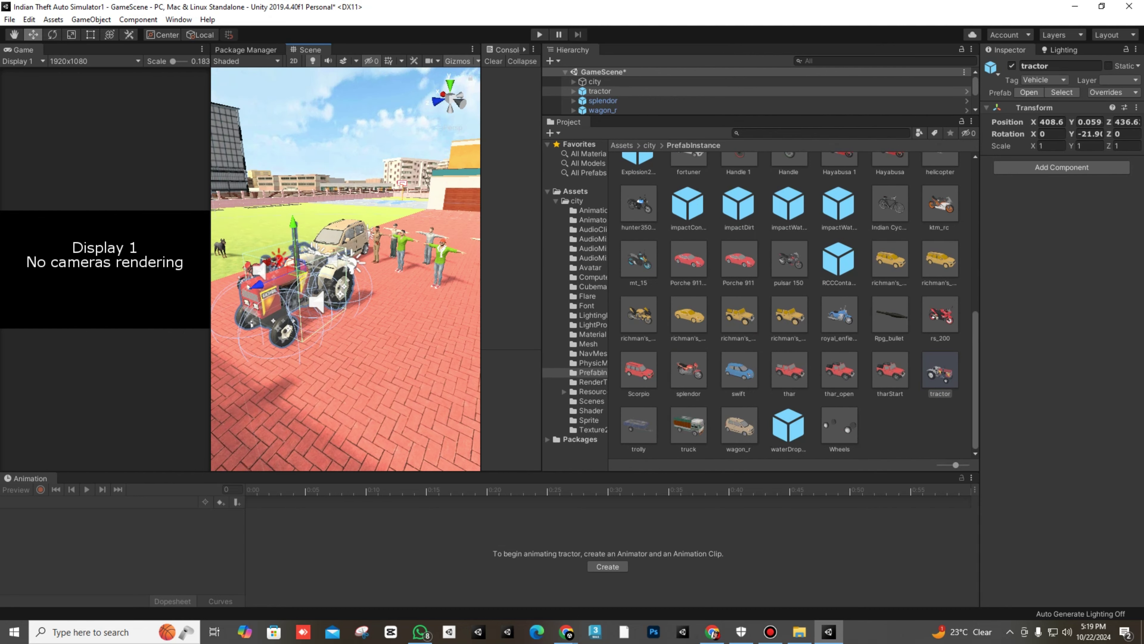
Place the hunter350_start motorcycle prefab on the paving beside the tractor at about X 405.4, Z 437.1.
scroll(792, 307, "up", 2)
scroll(792, 307, "down", 2)
scroll(793, 307, "up", 2)
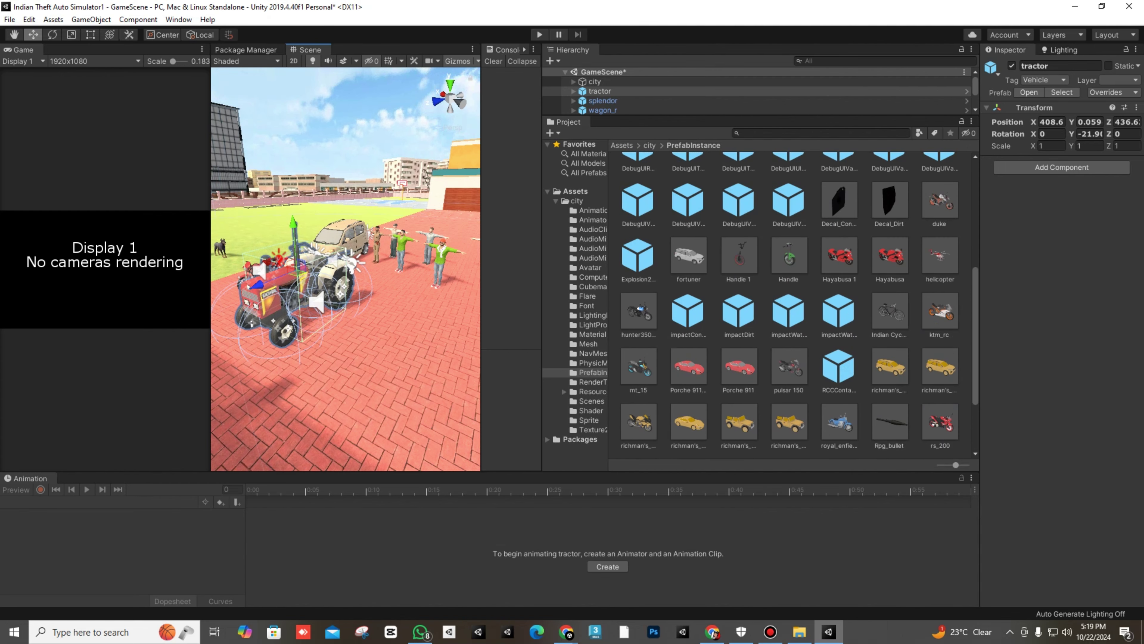
scroll(792, 307, "up", 1)
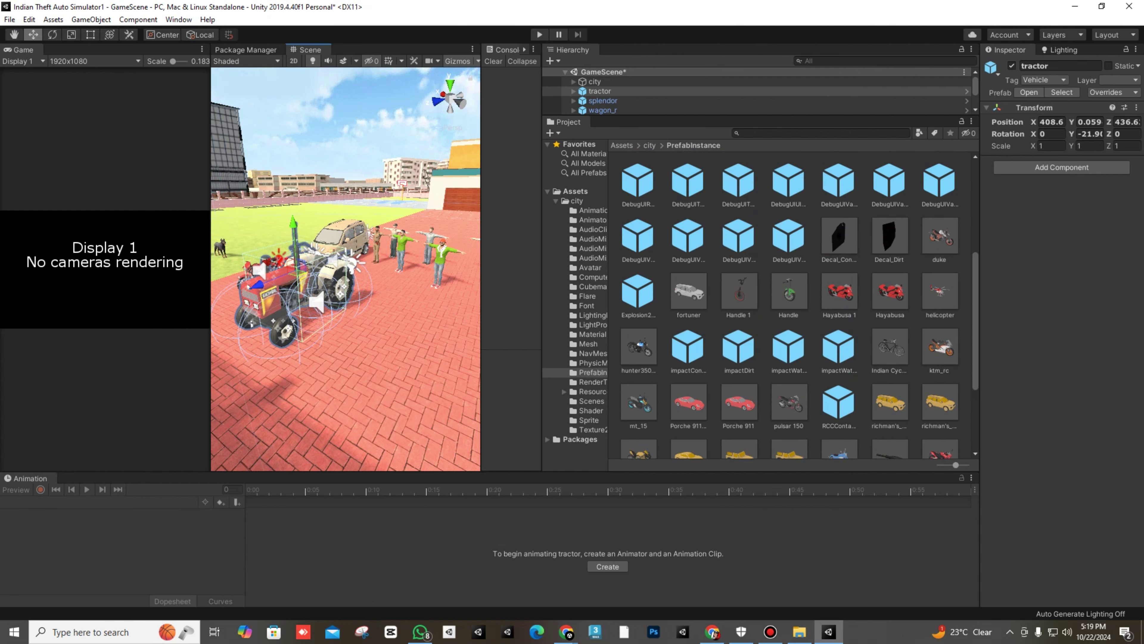
left_click_drag(639, 347, 369, 325)
scroll(346, 288, "down", 5)
scroll(345, 289, "up", 10)
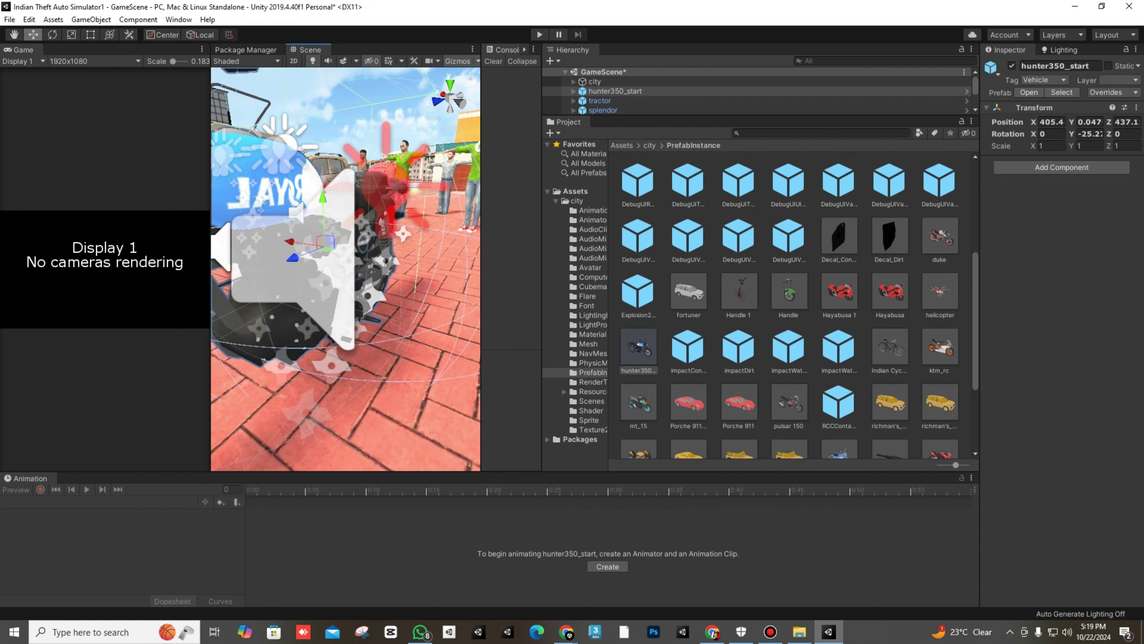
middle_click_drag(346, 288, 382, 297)
scroll(383, 297, "down", 2)
scroll(370, 325, "down", 6)
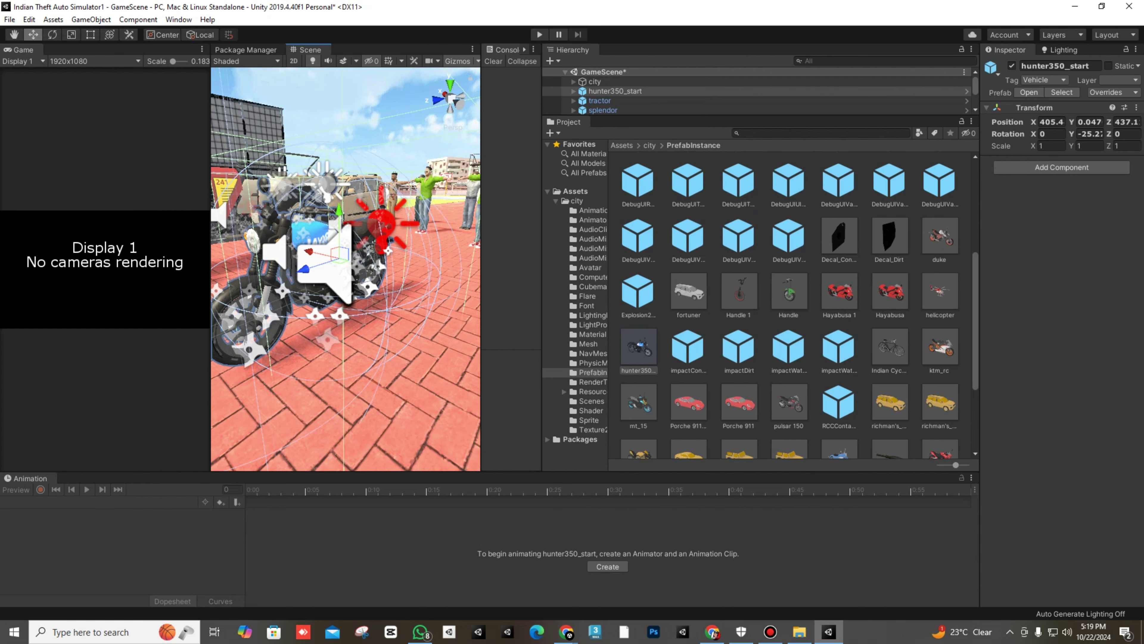
left_click_drag(360, 306, 406, 285, "alt")
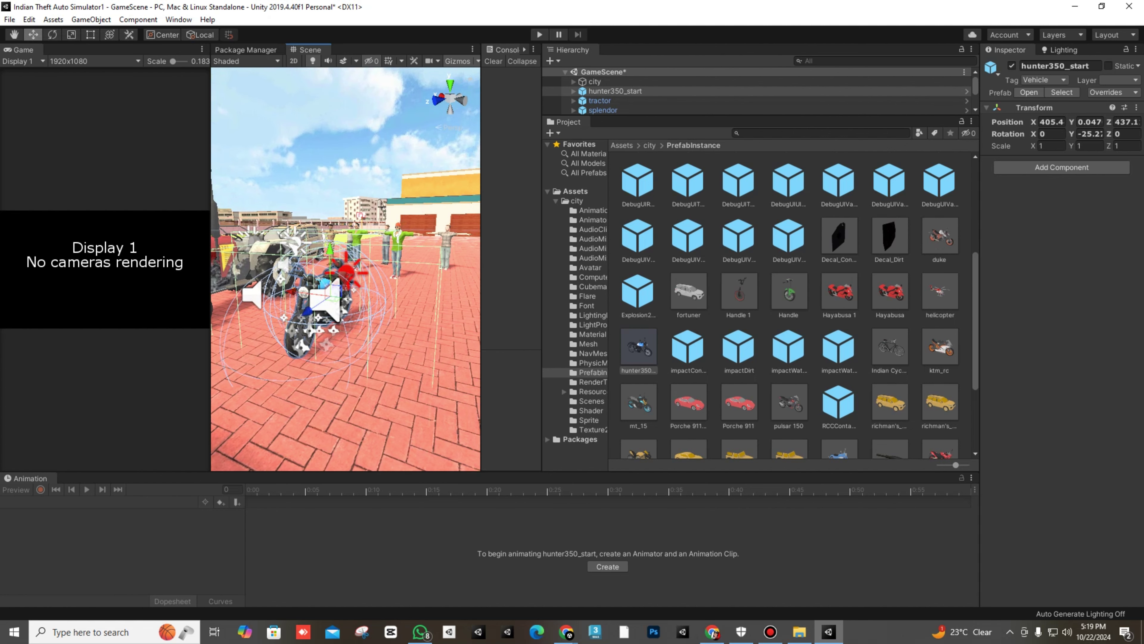
Place the bolero_police prefab beside the hunter350_start motorcycle at about X 402.2, Z 435.4.
scroll(793, 306, "down", 2)
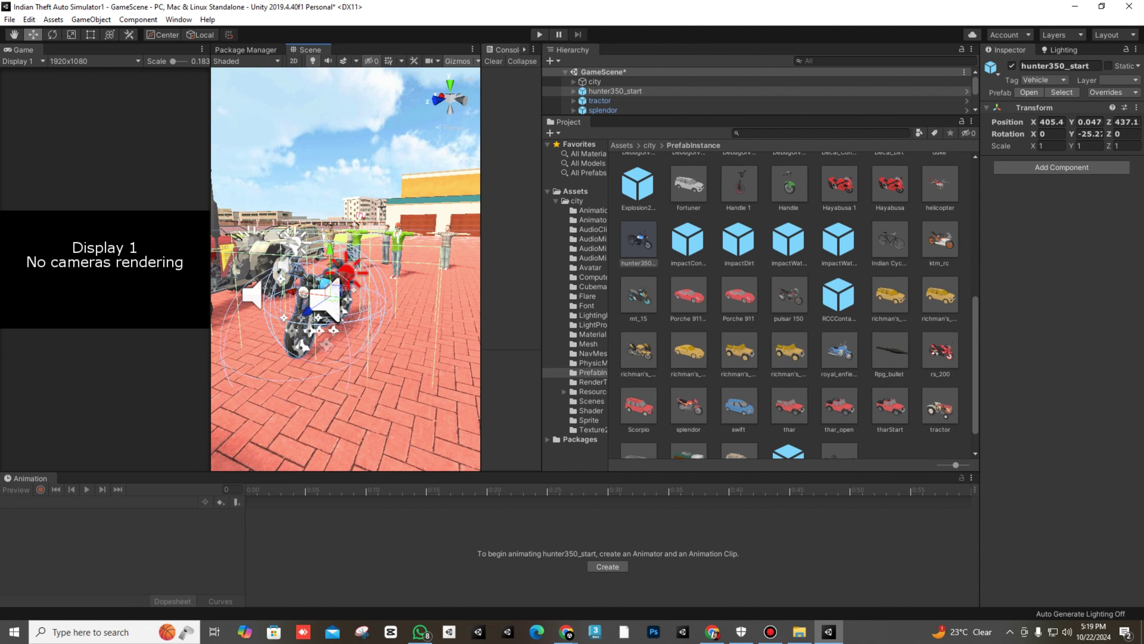
scroll(793, 306, "up", 4)
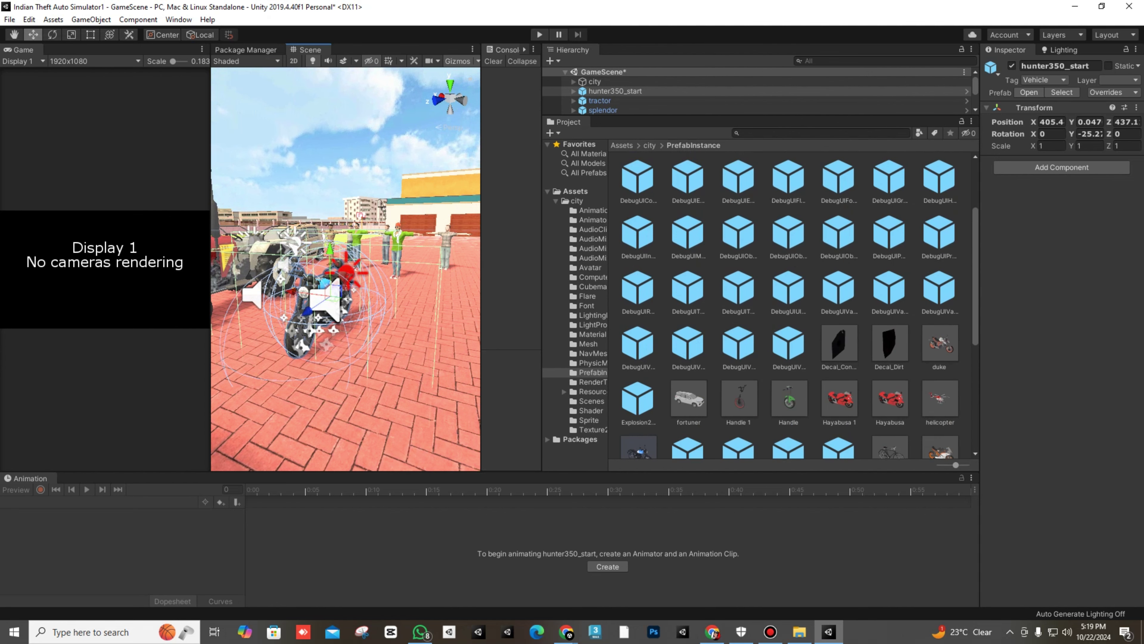
scroll(793, 307, "down", 5)
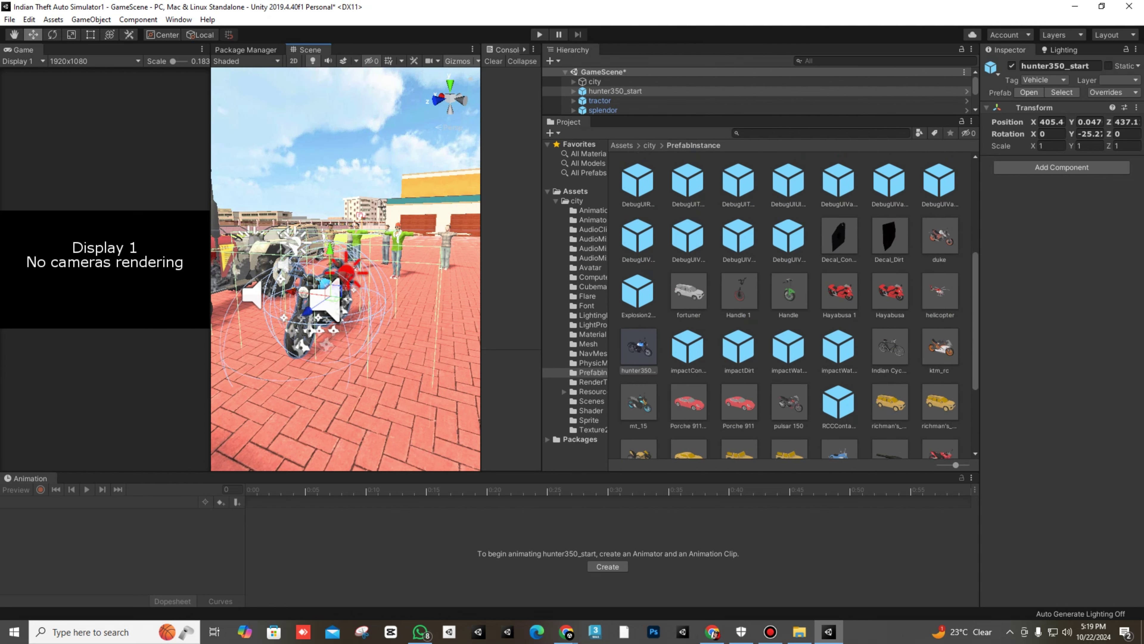
scroll(793, 307, "up", 6)
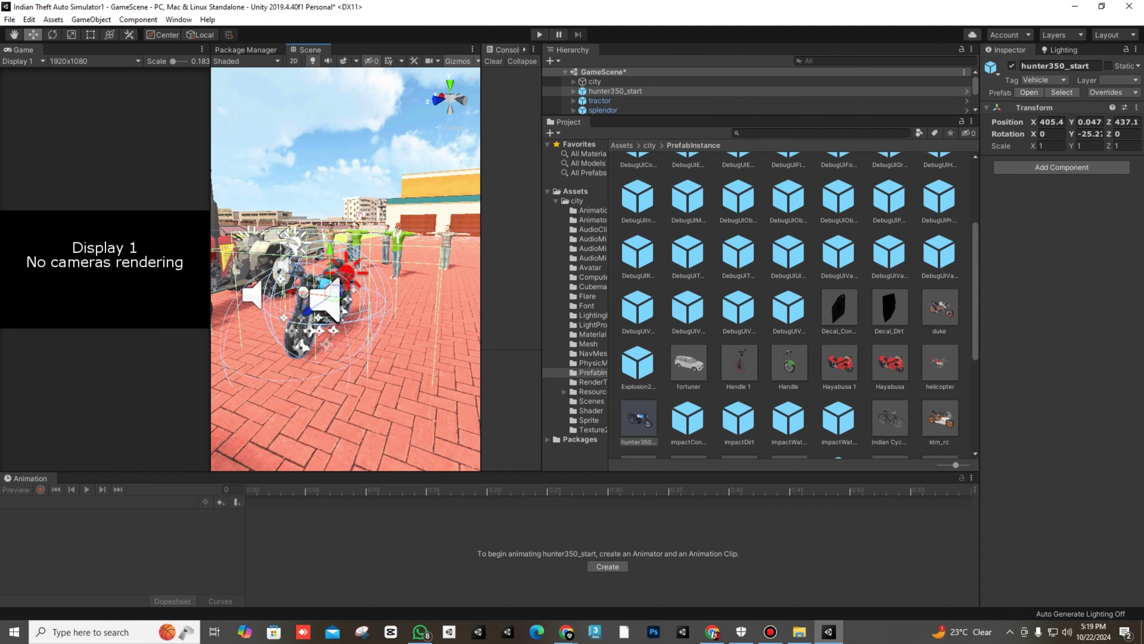
scroll(793, 307, "down", 3)
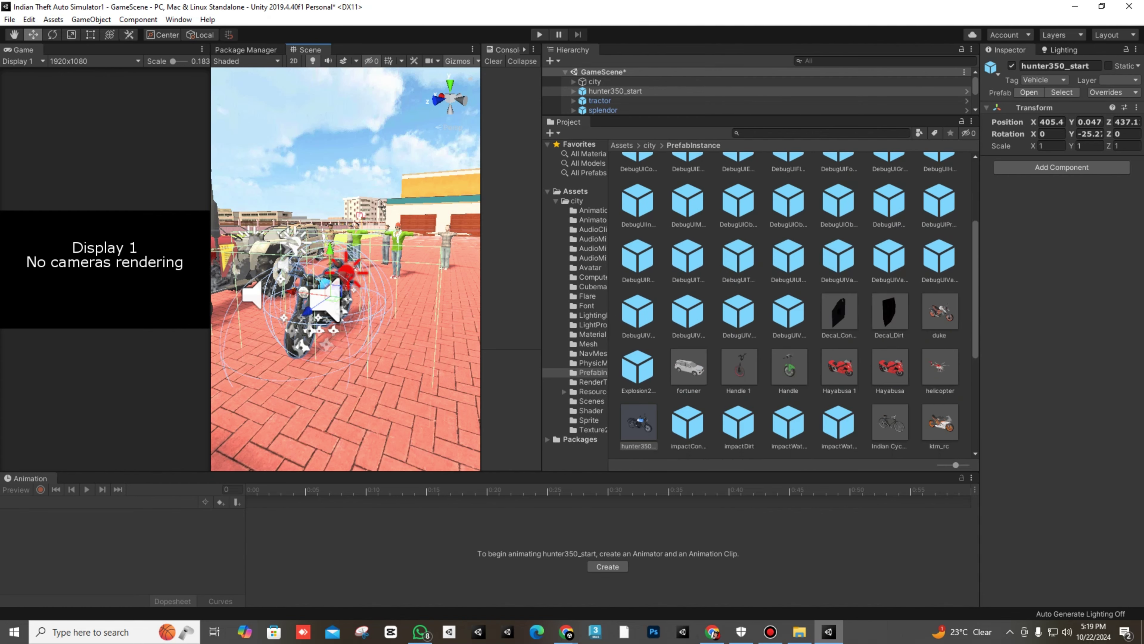
scroll(793, 307, "up", 3)
left_click(310, 49)
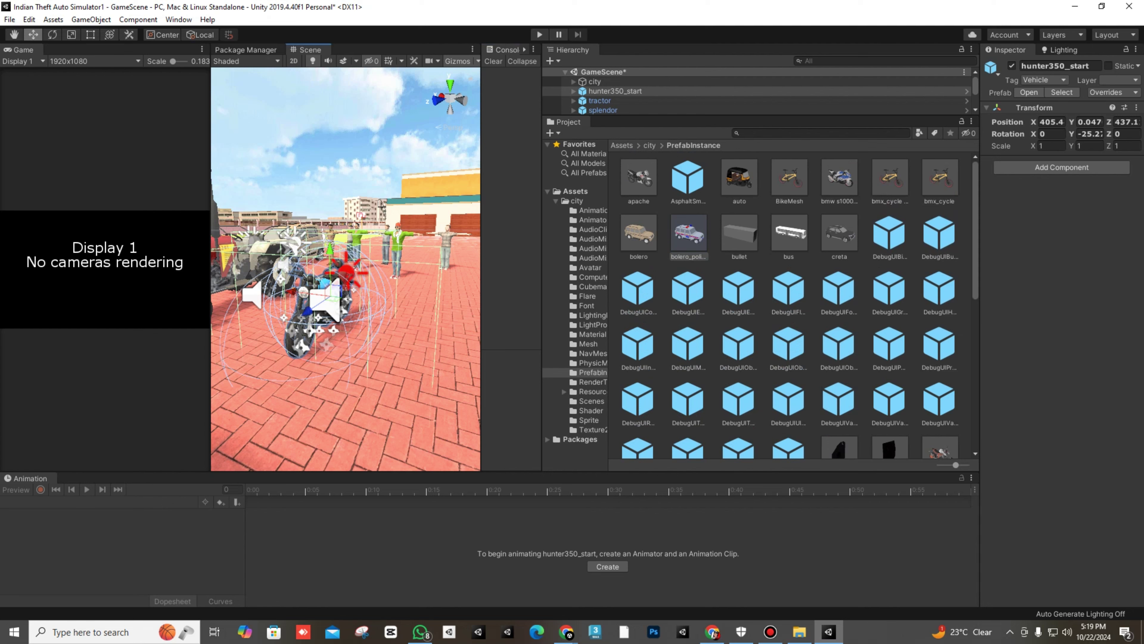
left_click(405, 289)
key("f")
left_click_drag(288, 271, 252, 270, "alt")
scroll(334, 275, "down", 3)
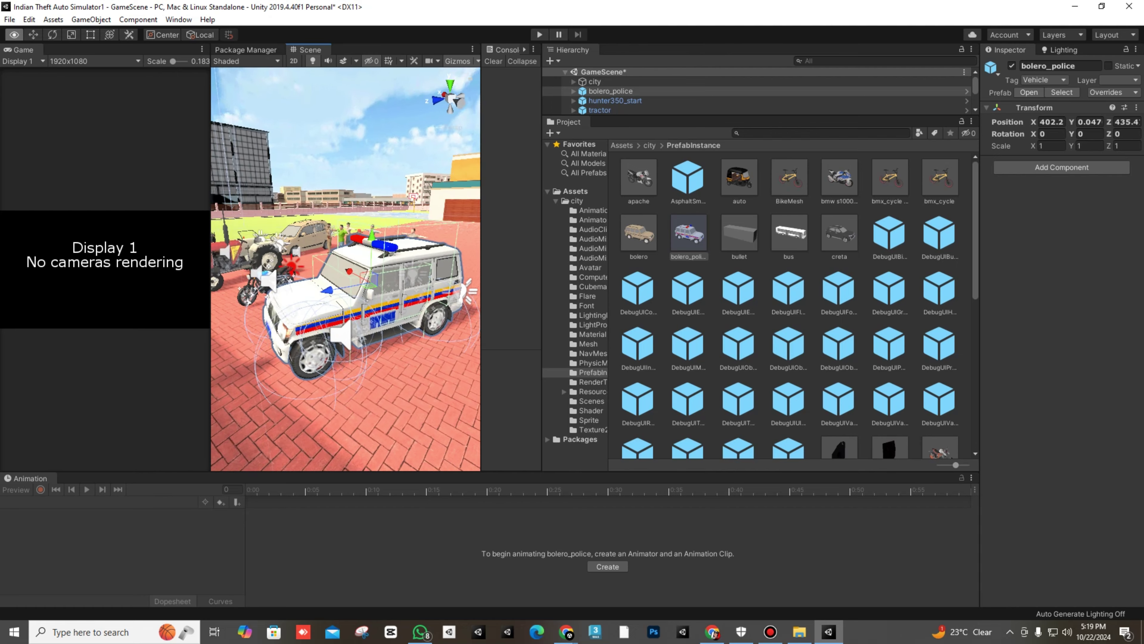
Examine the police jeep and its spacing to the other vehicles from the front, the side and behind the wagon_r.
left_click_drag(334, 275, 316, 271, "alt")
middle_click_drag(334, 261, 356, 320)
scroll(351, 311, "down", 2)
mouse_move(351, 311)
left_mouse_down("alt")
mouse_move(338, 307)
mouse_move(347, 299)
left_mouse_up("alt")
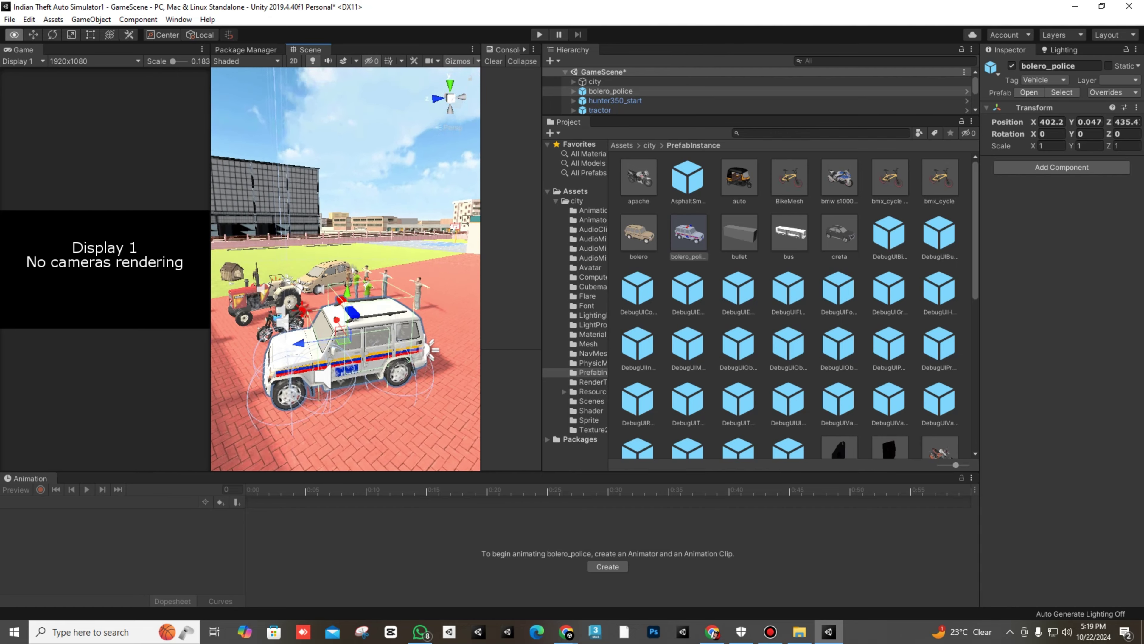
left_click_drag(257, 225, 427, 279, "alt")
scroll(265, 216, "down", 1)
middle_click_drag(324, 275, 395, 270)
left_click_drag(387, 271, 401, 262, "alt")
middle_click_drag(325, 280, 396, 288)
left_click_drag(334, 288, 436, 252, "alt")
left_click_drag(288, 271, 455, 331, "alt")
scroll(789, 307, "down", 3)
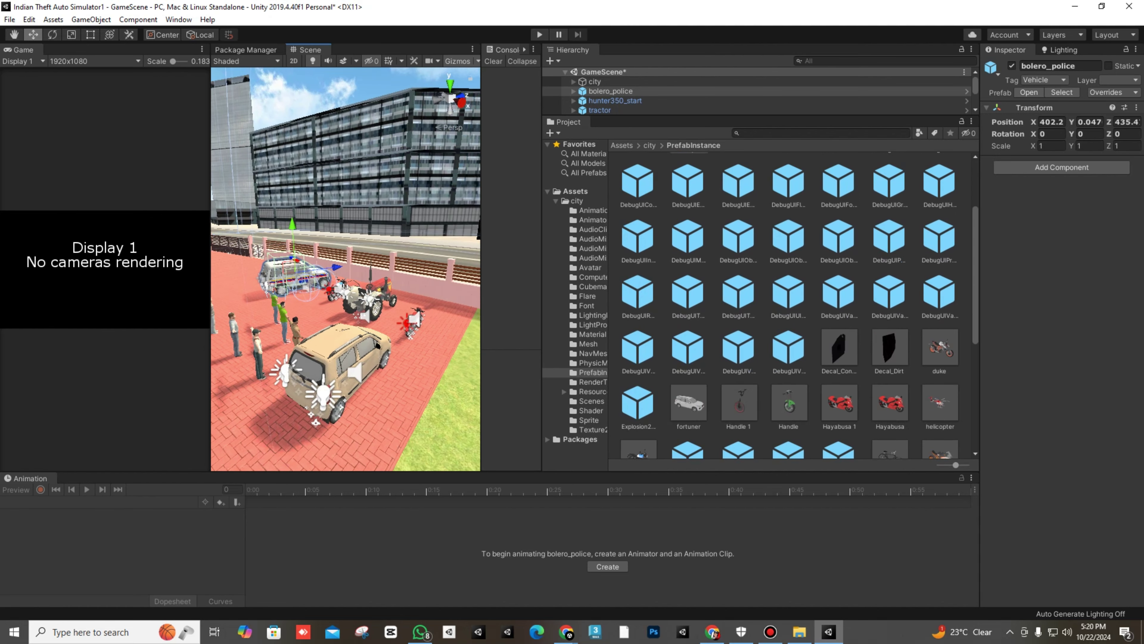
Look through the remaining vehicle prefabs and review the characters and parked vehicles from the courtyard and beyond the fence.
scroll(788, 307, "down", 6)
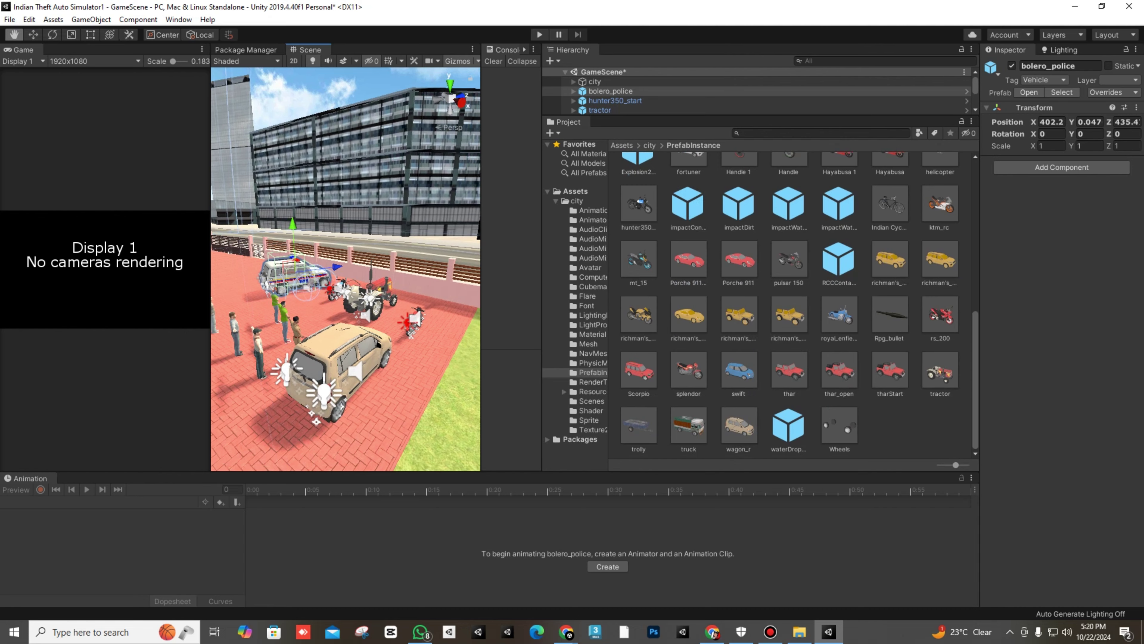
left_click_drag(288, 288, 446, 293, "alt")
left_click_drag(342, 288, 388, 293, "alt")
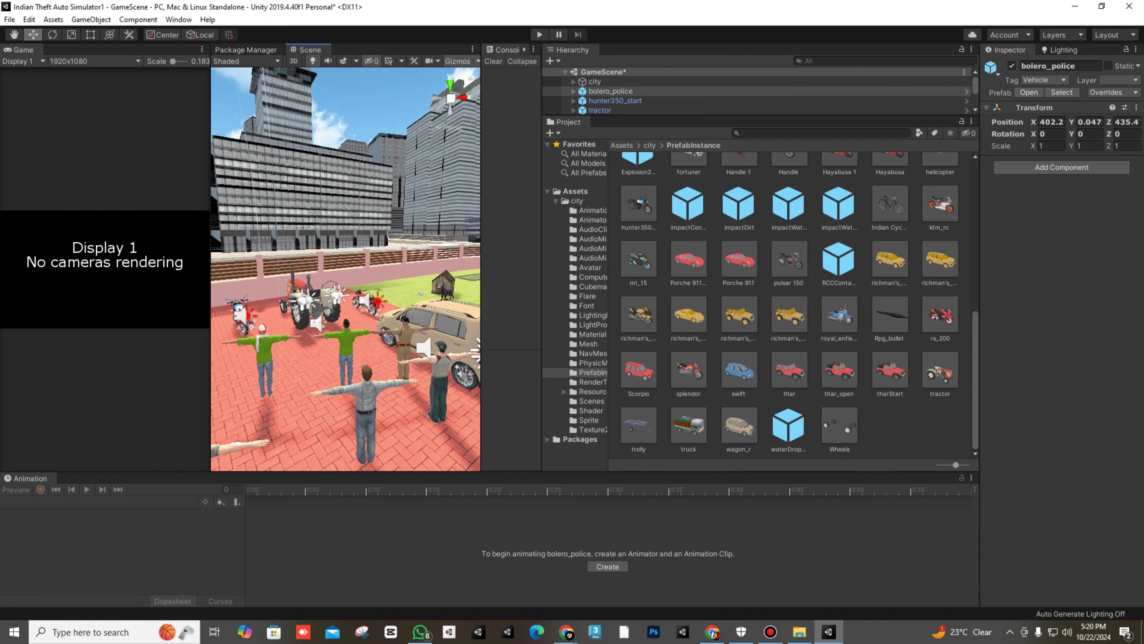
scroll(345, 280, "down", 5)
left_click_drag(315, 284, 433, 288, "alt")
key("s")
key("a")
right_click_drag(342, 280, 374, 243)
scroll(345, 280, "up", 5)
scroll(346, 279, "down", 5)
middle_click_drag(346, 280, 383, 266)
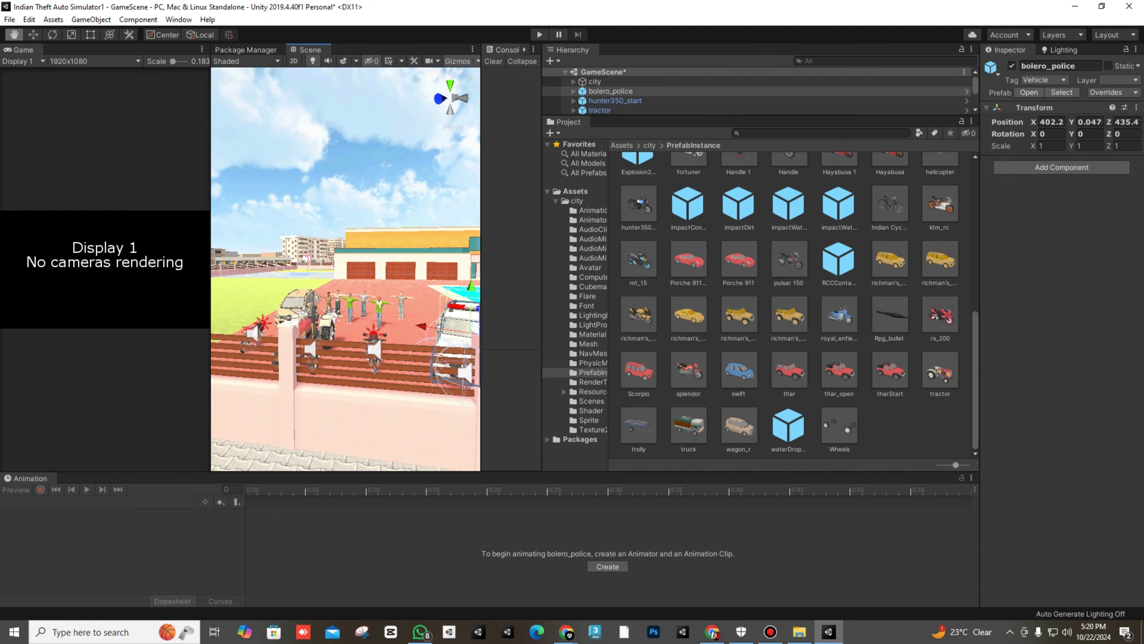
left_click_drag(315, 280, 428, 284, "alt")
middle_click_drag(346, 280, 405, 288)
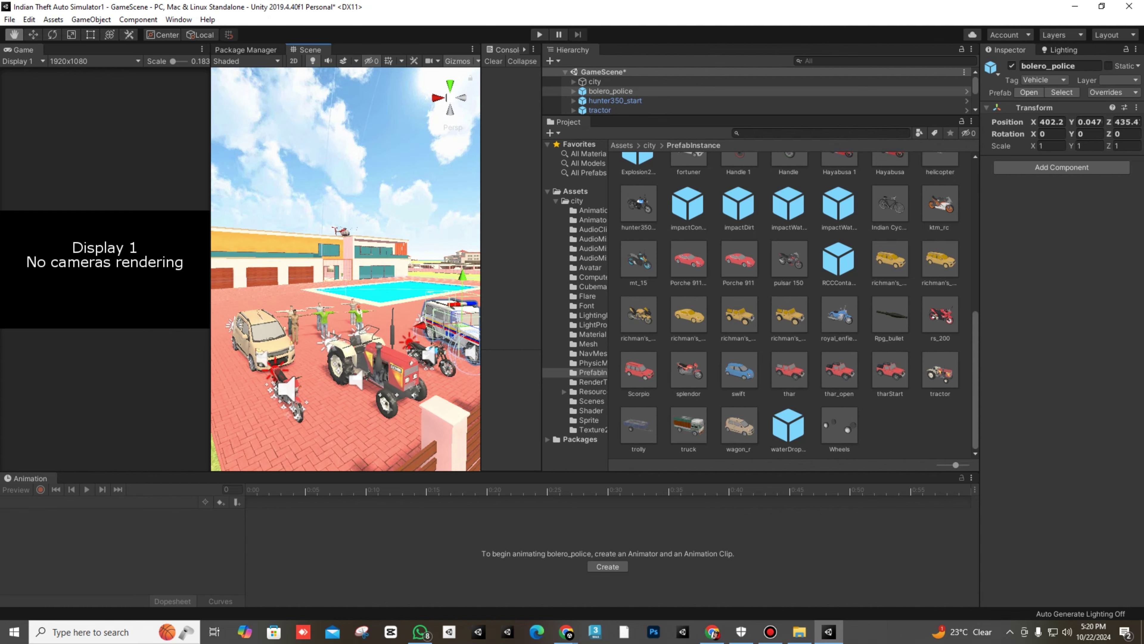
left_click_drag(346, 280, 288, 286, "alt")
scroll(345, 280, "down", 3)
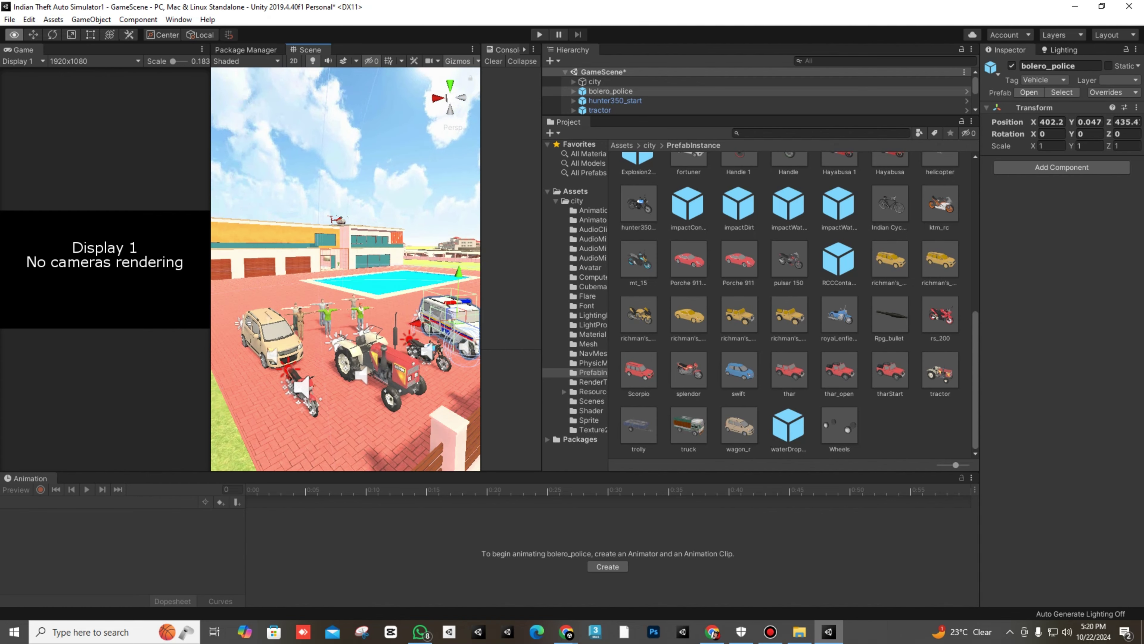
Move the bolero_police jeep farther from the motorcycle, to about X 401.2, Z 433.9.
middle_click_drag(345, 280, 280, 329)
left_click_drag(229, 274, 180, 277, "alt")
key("d")
right_click_drag(345, 280, 338, 273)
key("s")
key("d")
left_click_drag(308, 365, 330, 395)
middle_click_drag(330, 396, 287, 332)
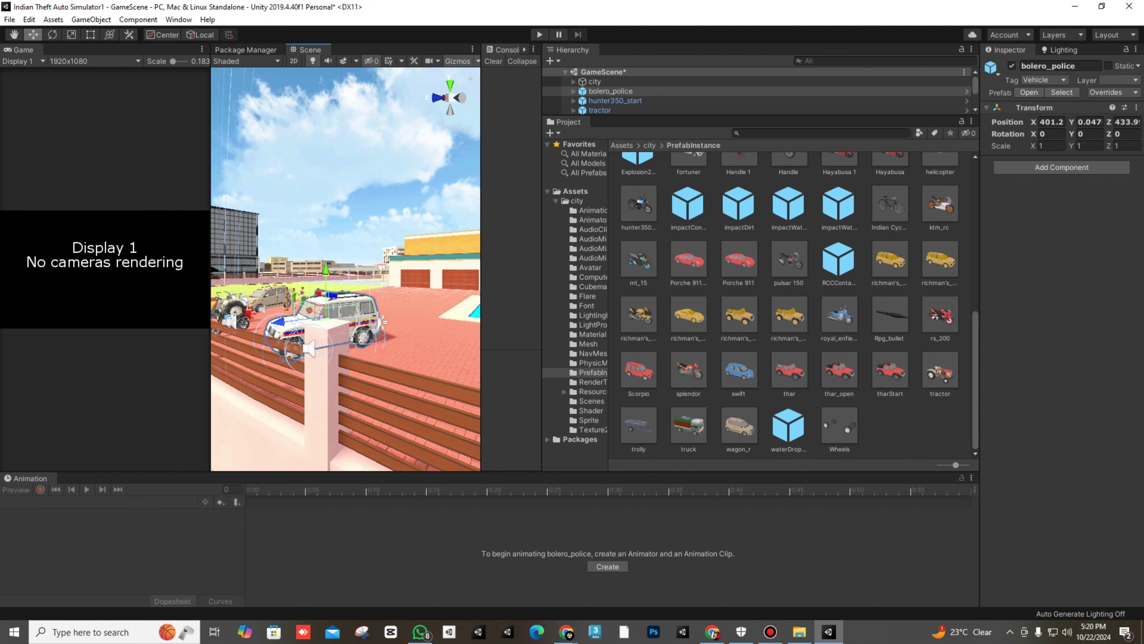
Place the bus prefab between the police jeep and the pool at about X 398.1, Z 428.3.
scroll(789, 306, "up", 5)
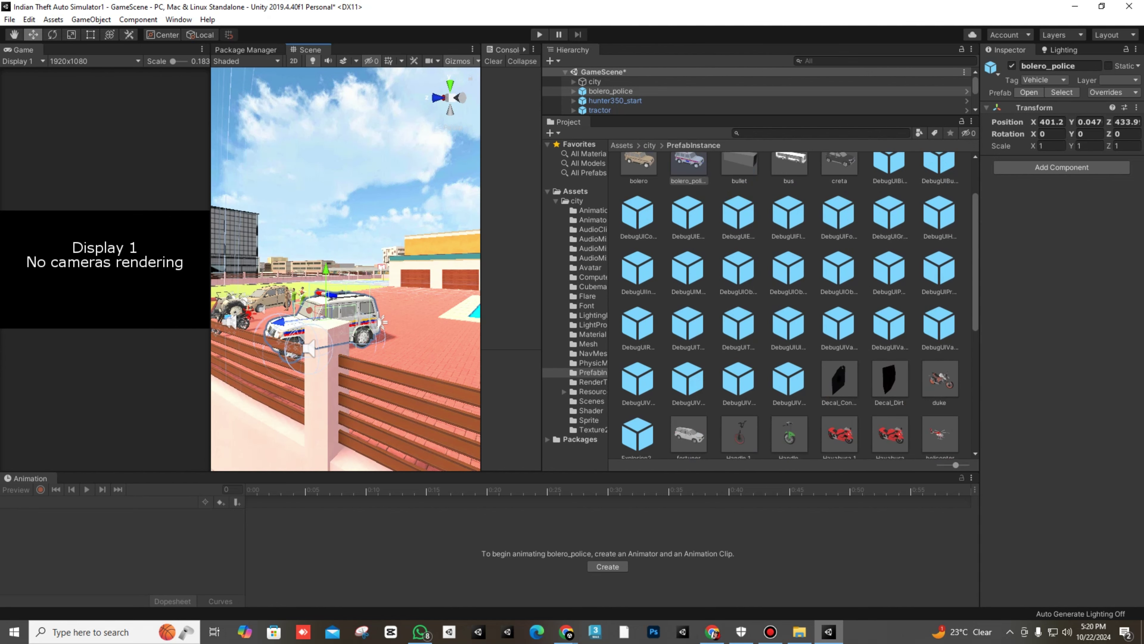
scroll(788, 306, "up", 1)
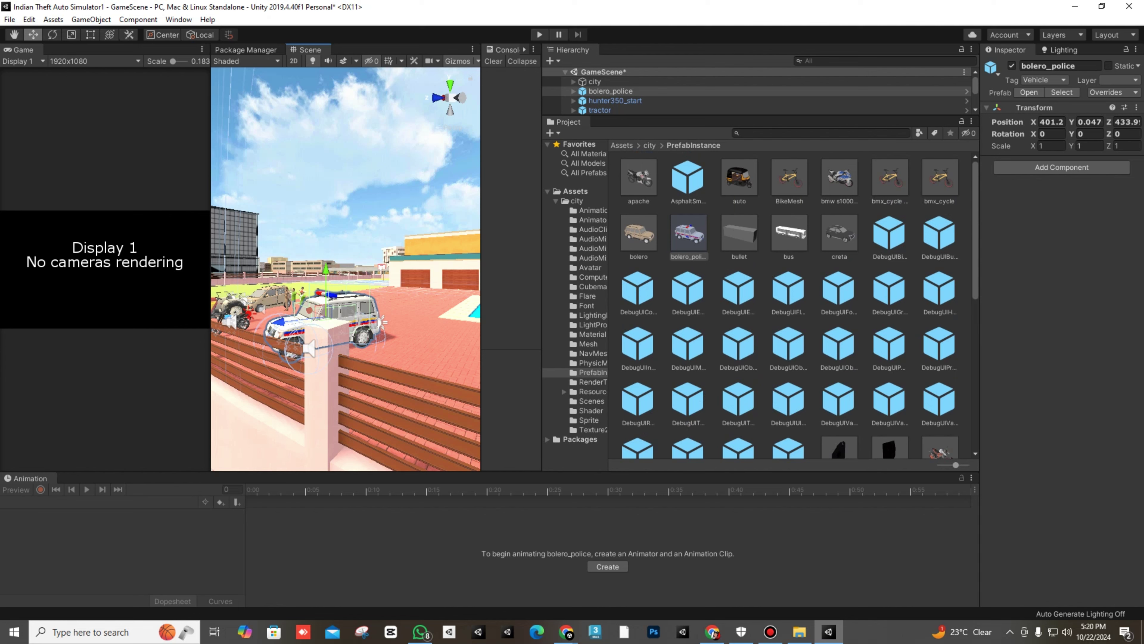
left_click_drag(789, 232, 451, 357)
key("f")
scroll(789, 307, "down", 4)
scroll(788, 306, "up", 3)
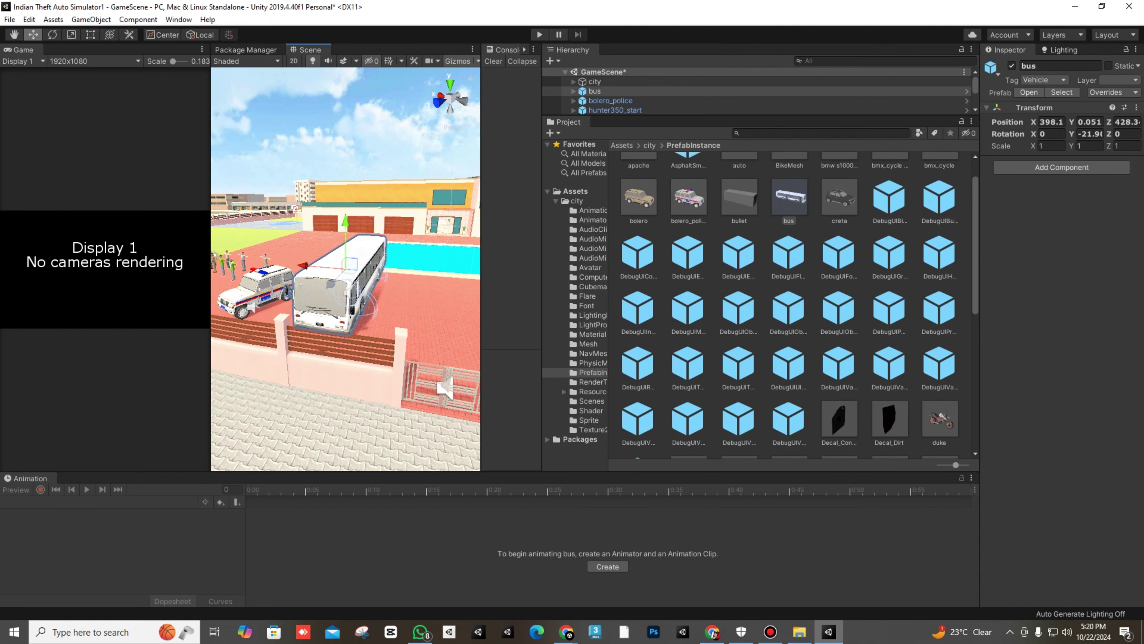
Shift the bus sideways away from the police jeep to about X 396.2, Z 429.1.
left_click_drag(329, 298, 412, 311, "alt")
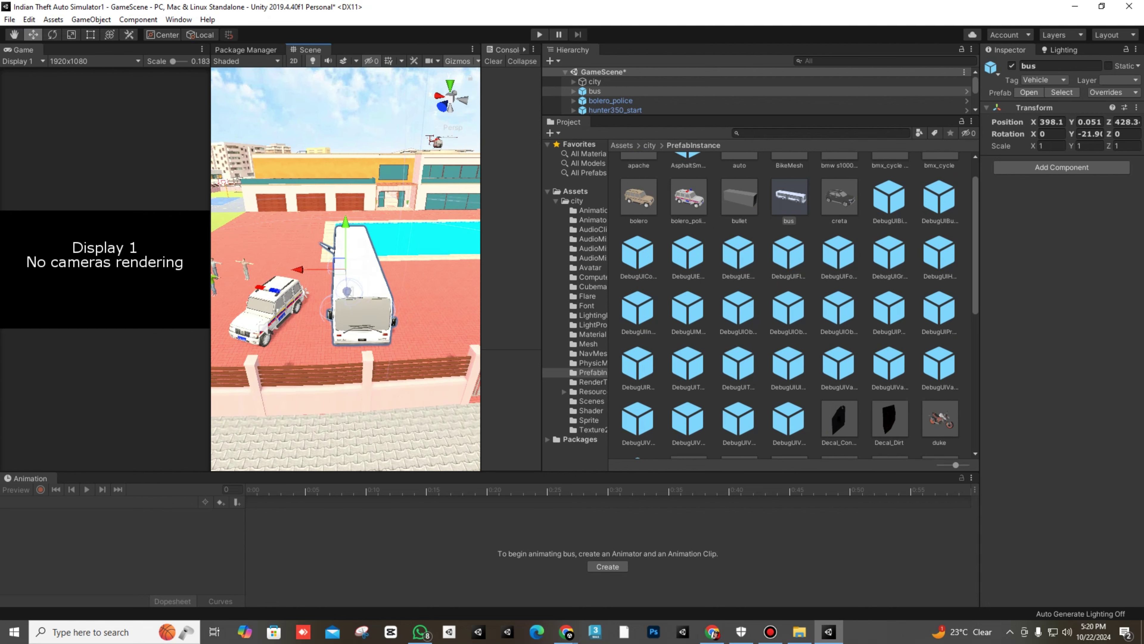
left_click_drag(297, 269, 397, 282)
scroll(373, 301, "down", 1)
scroll(396, 281, "down", 2)
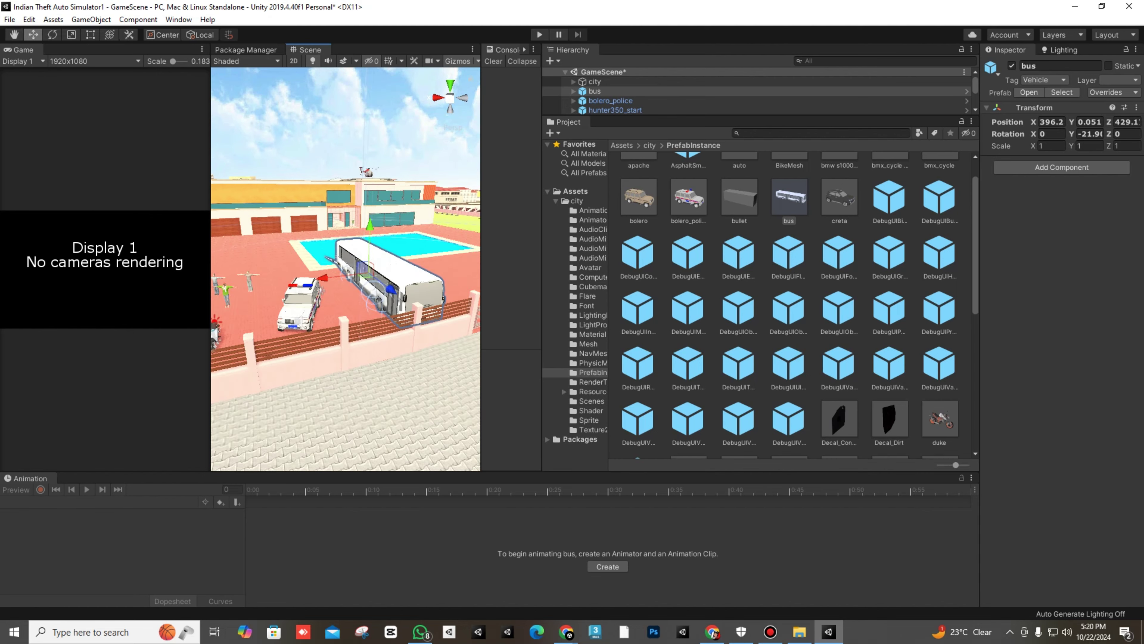
Review the whole vehicle and character line-up from above the courtyard and look over the prefabs again.
middle_click_drag(315, 288, 424, 281)
left_click_drag(424, 281, 430, 280, "alt")
left_click_drag(333, 284, 442, 280, "alt")
middle_click_drag(378, 271, 329, 324)
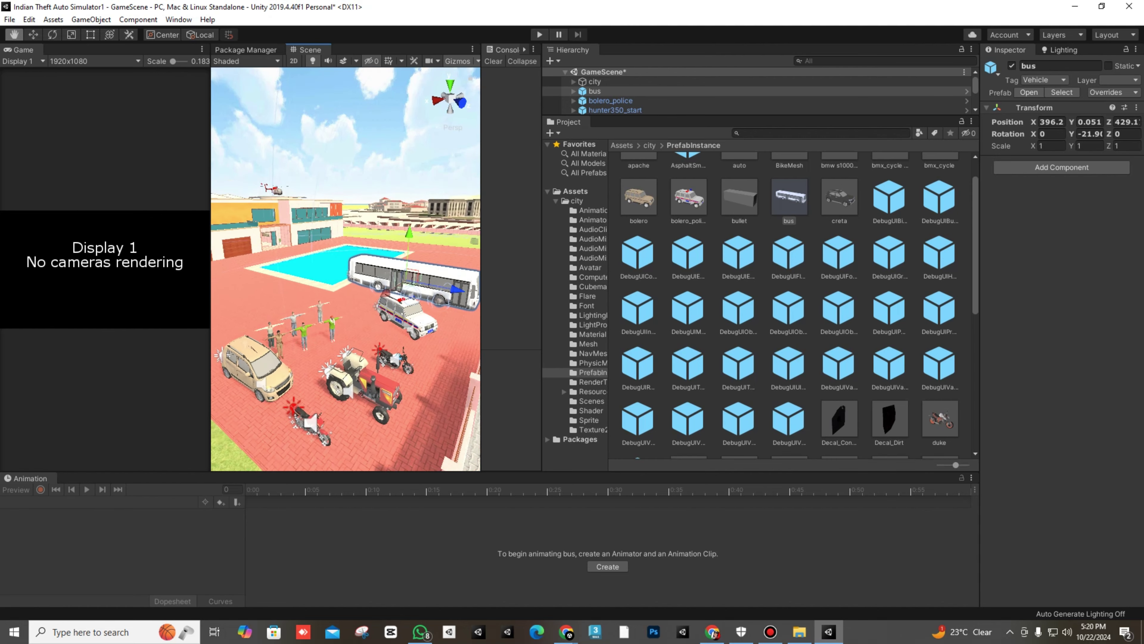
scroll(346, 306, "up", 3)
left_click_drag(345, 324, 307, 324, "alt")
scroll(356, 284, "up", 2)
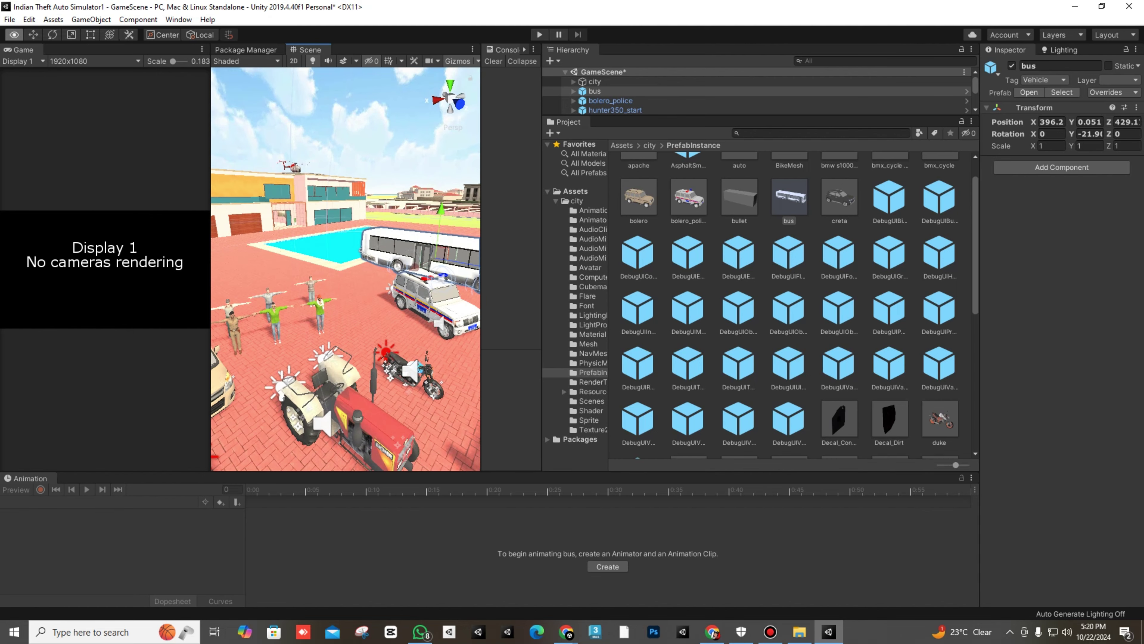
scroll(788, 302, "down", 3)
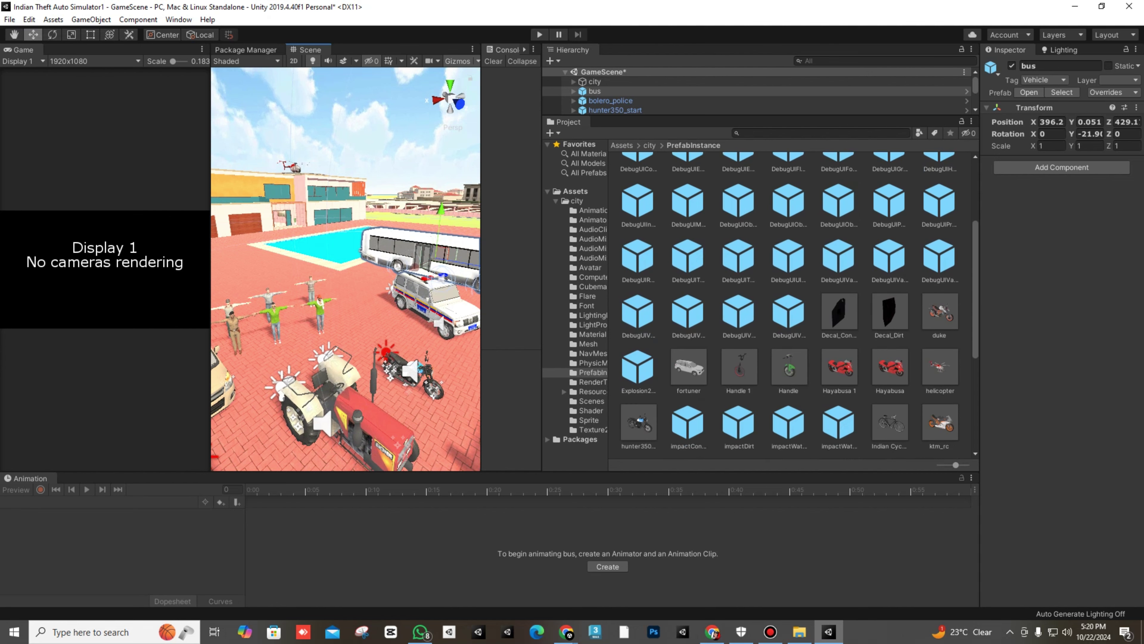
scroll(789, 302, "up", 3)
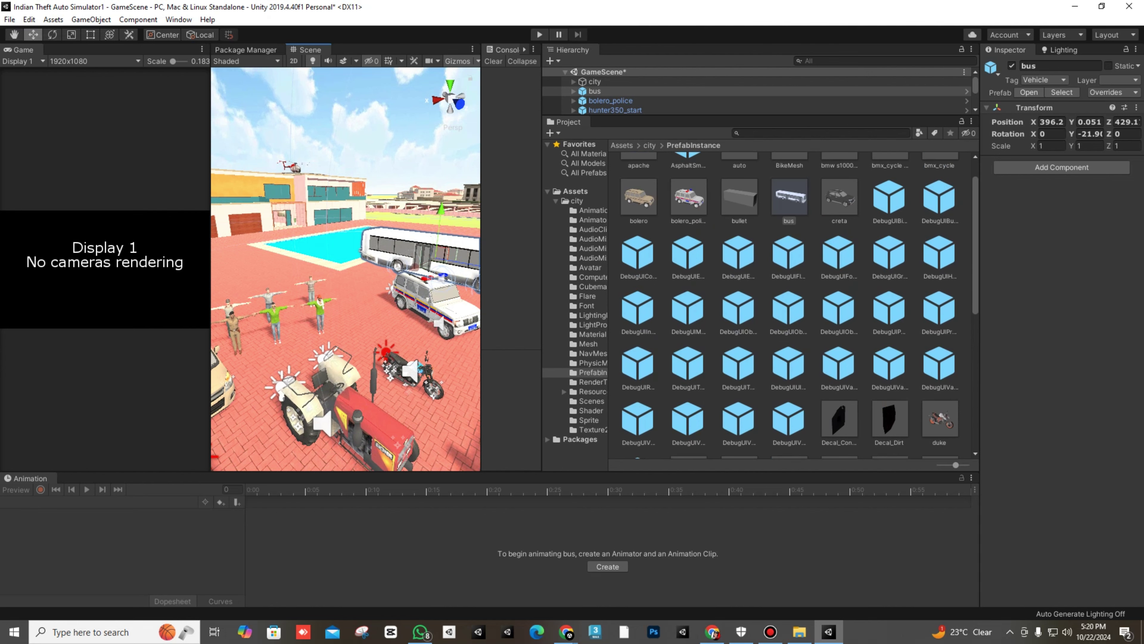
scroll(346, 269, "down", 3)
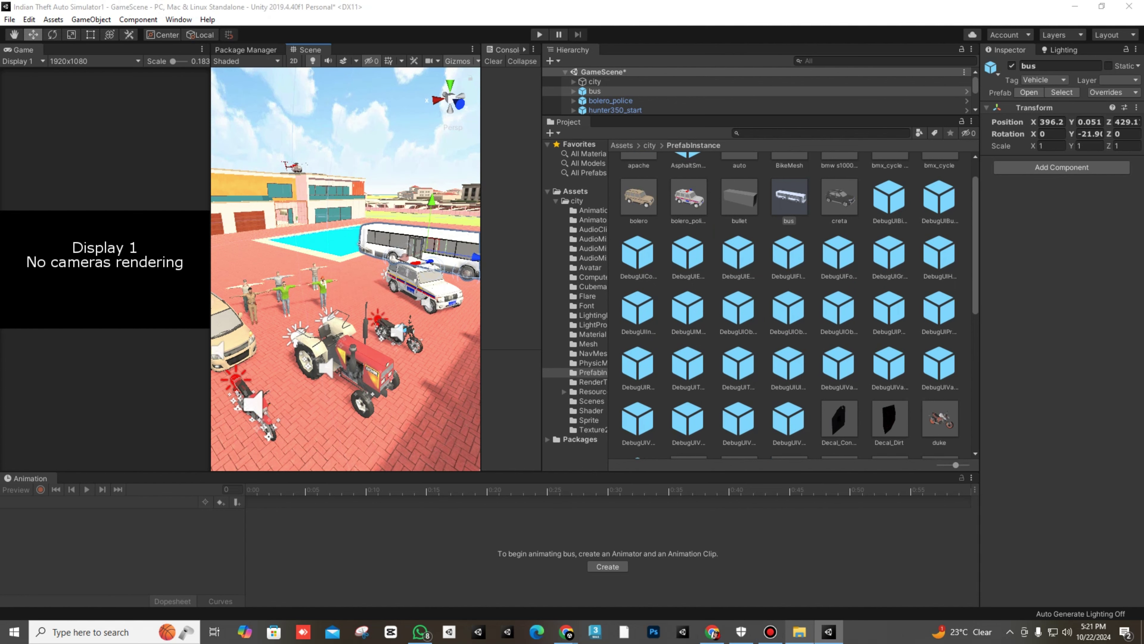
Switch to File Explorer, go up to the Indian Theft Auto Simulator folder and play the movie_001 video.
left_click(799, 631)
key("BackSpace")
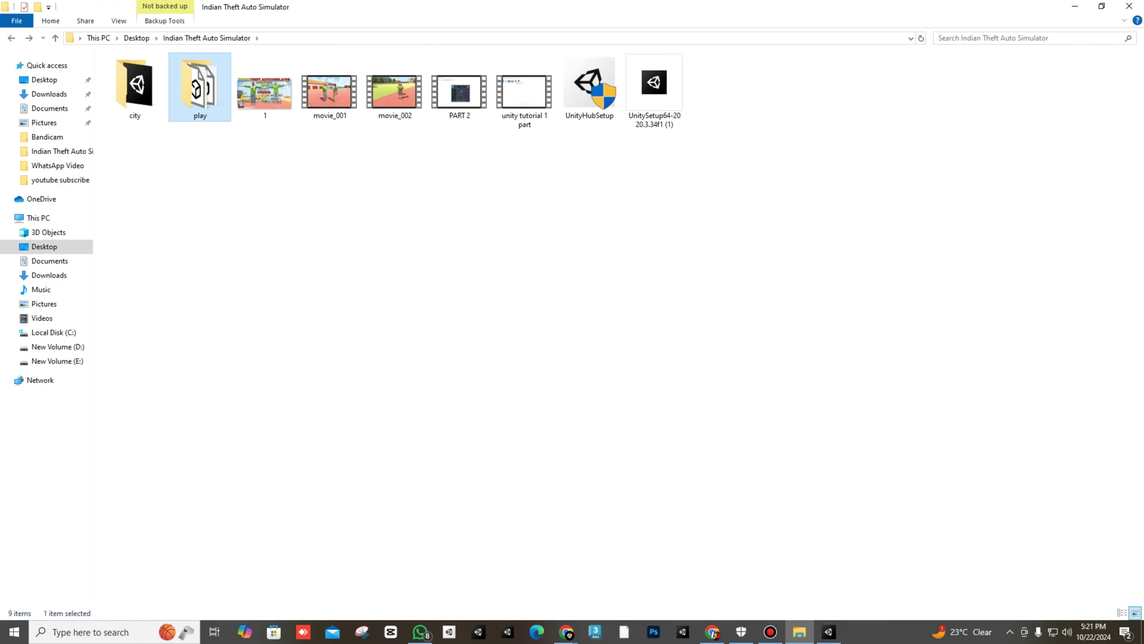
left_click(654, 92)
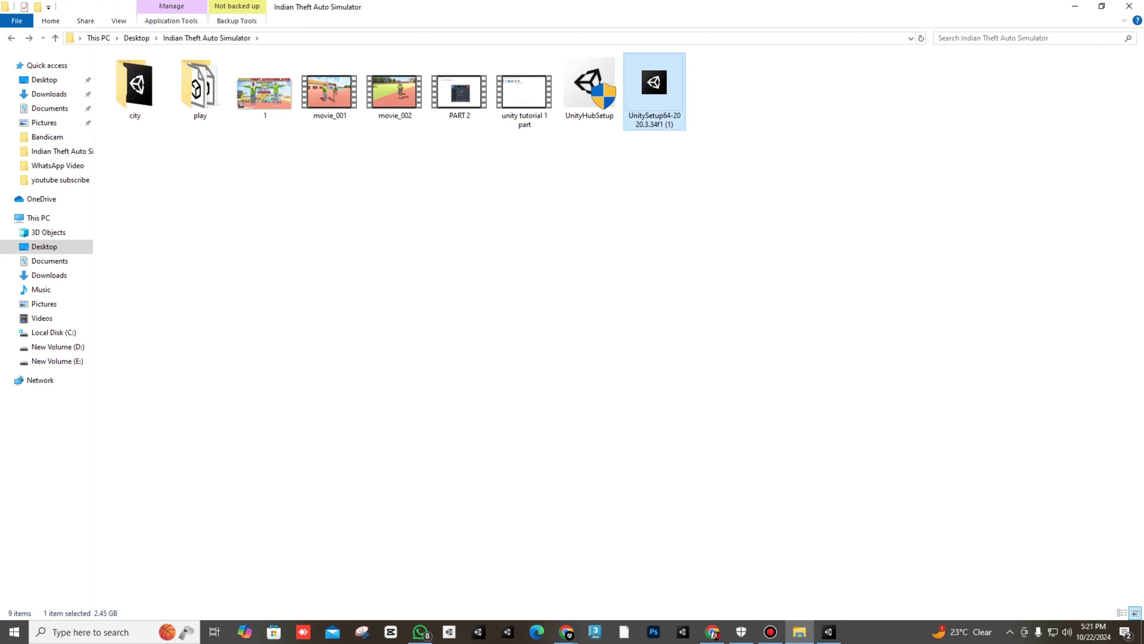
left_click(589, 87)
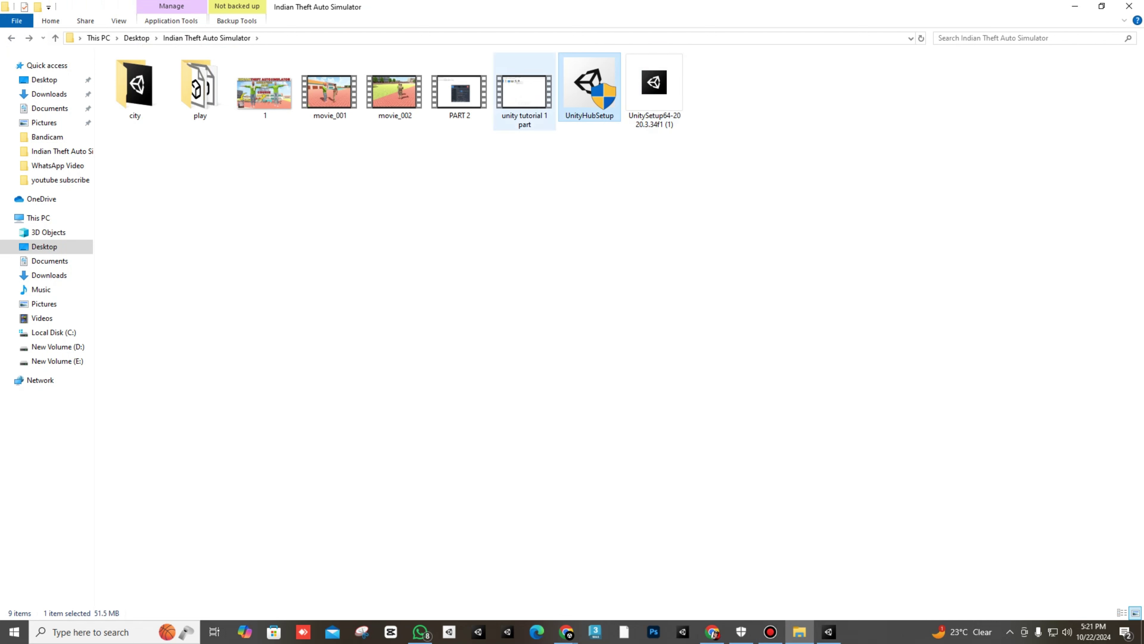
left_click(527, 96)
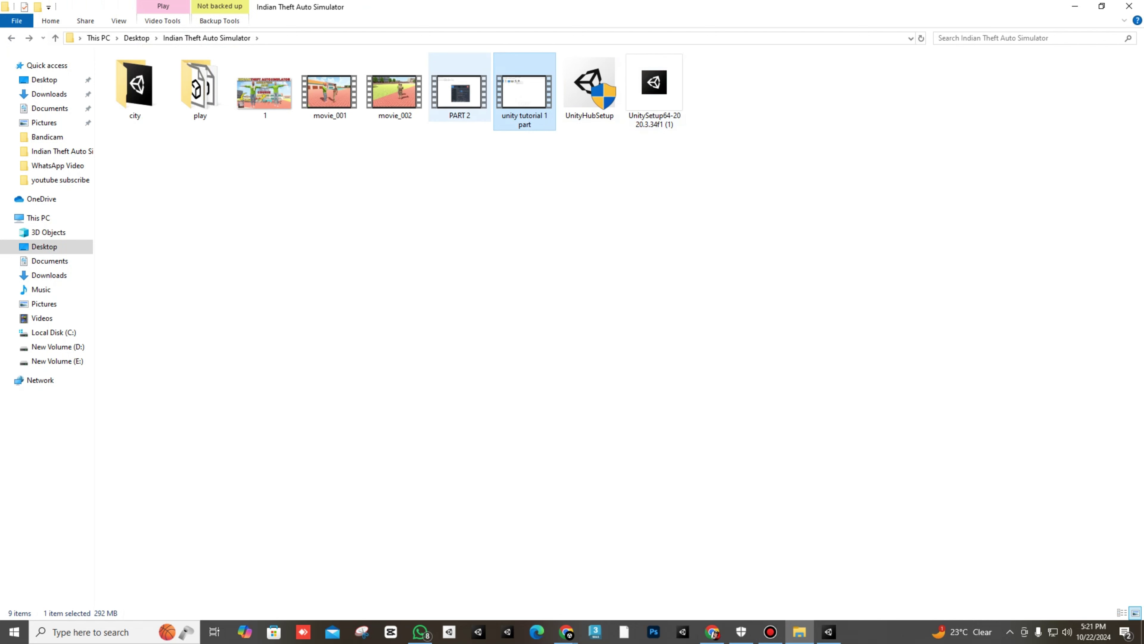
double_click(329, 92)
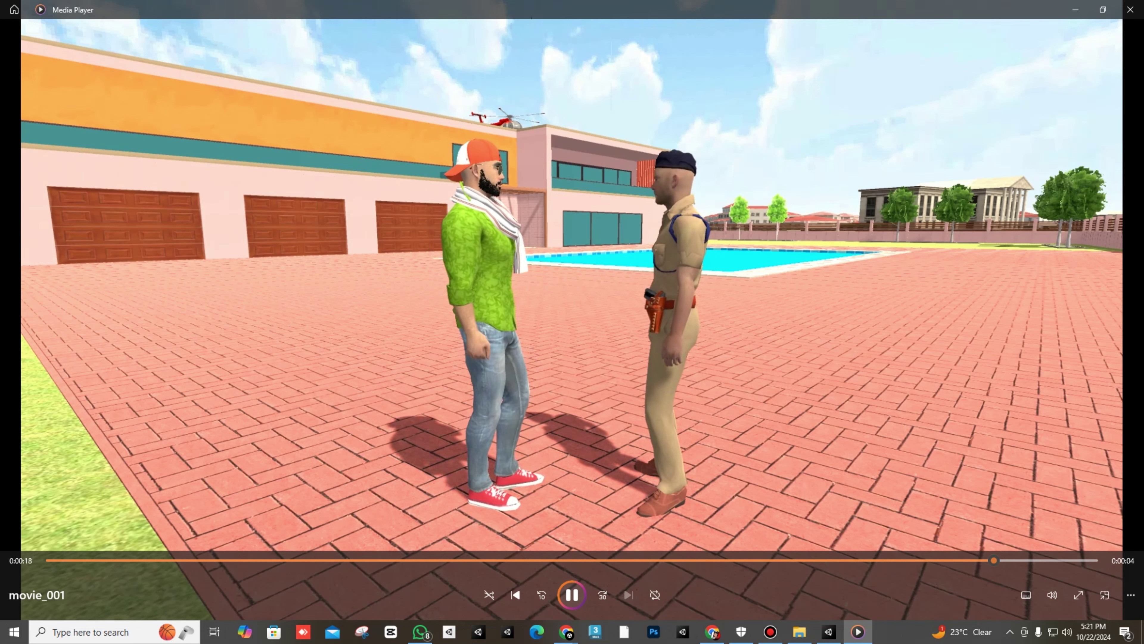
Close the movie_001 video, play movie_002 from the same folder to review it, and close it again.
left_click(1130, 9)
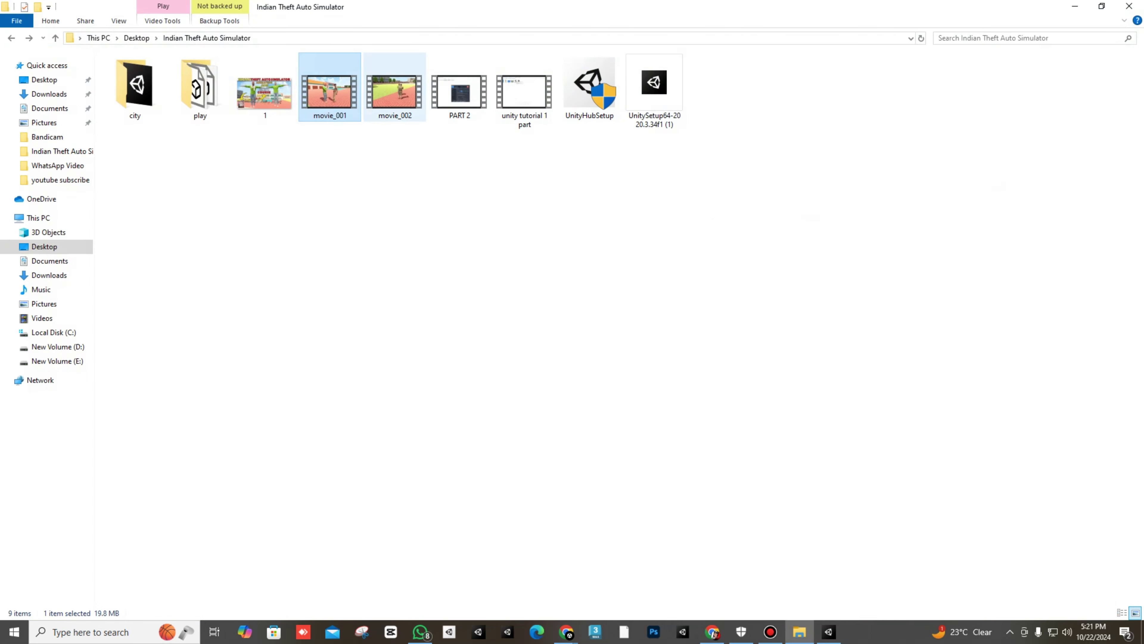
left_click(394, 90)
double_click(395, 90)
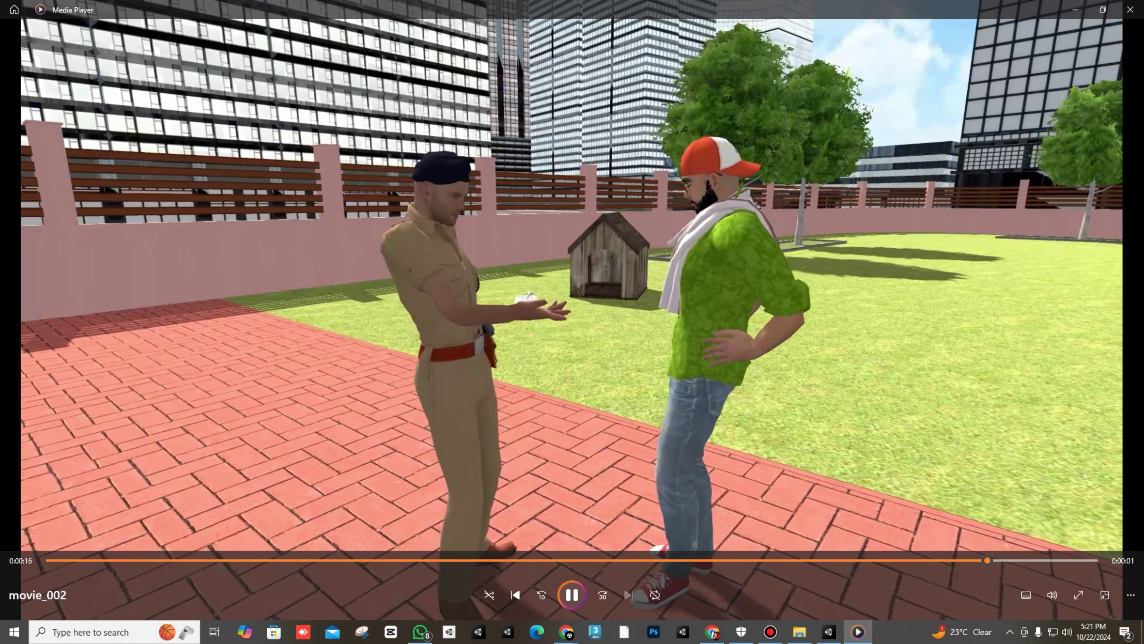
left_click(1130, 9)
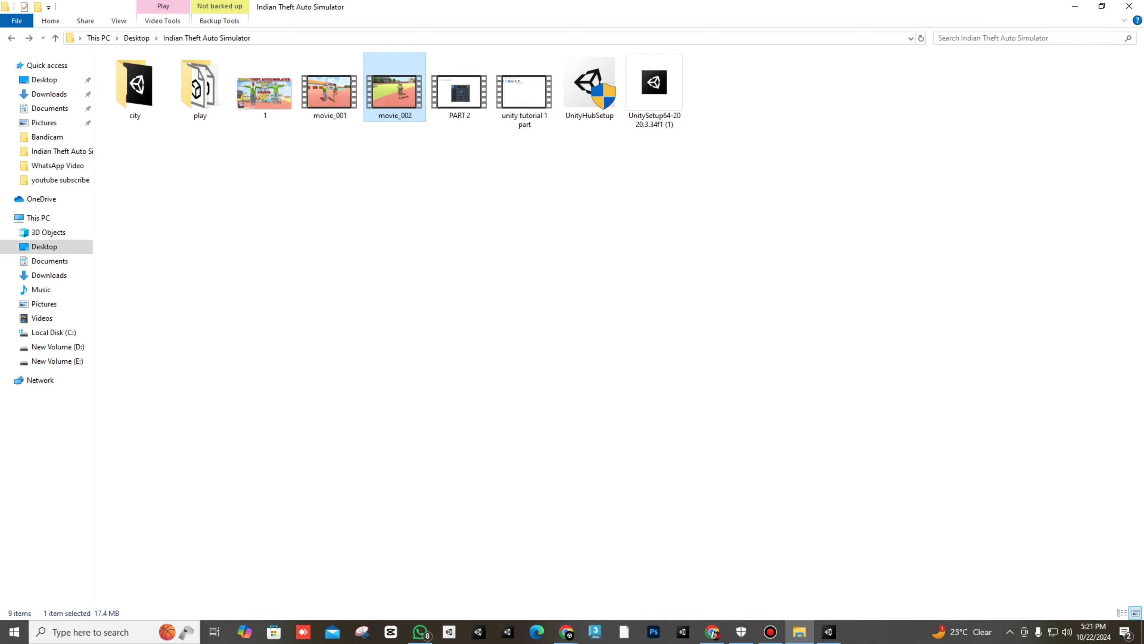
Replay the movie_002 video, close the player and clear the file selection.
left_click(432, 252)
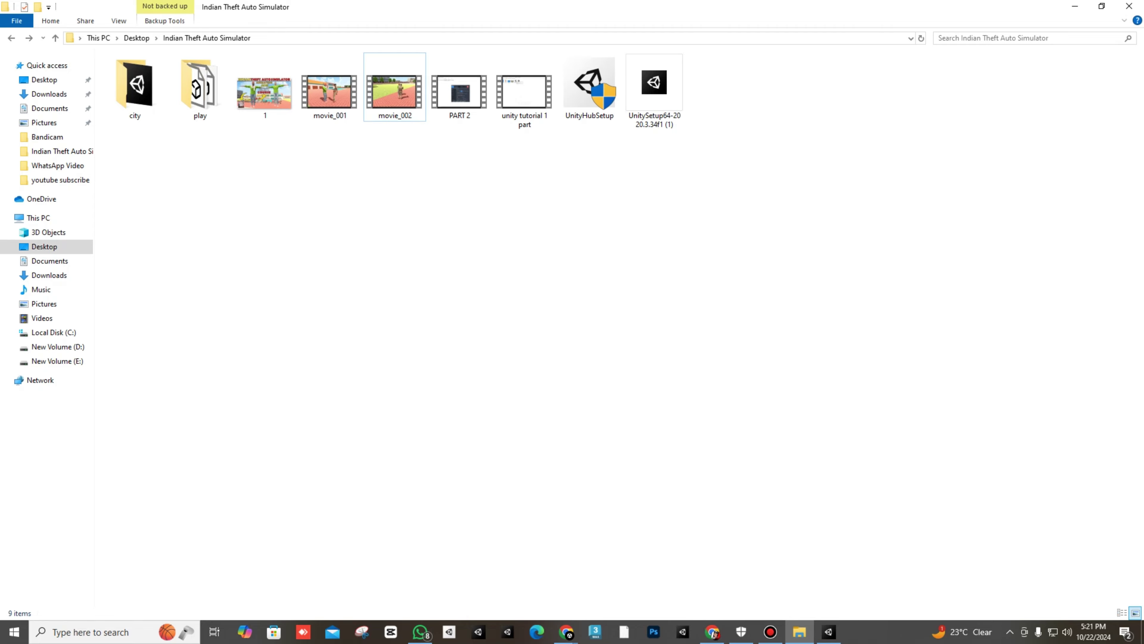
key("ctrl+space")
key("Return")
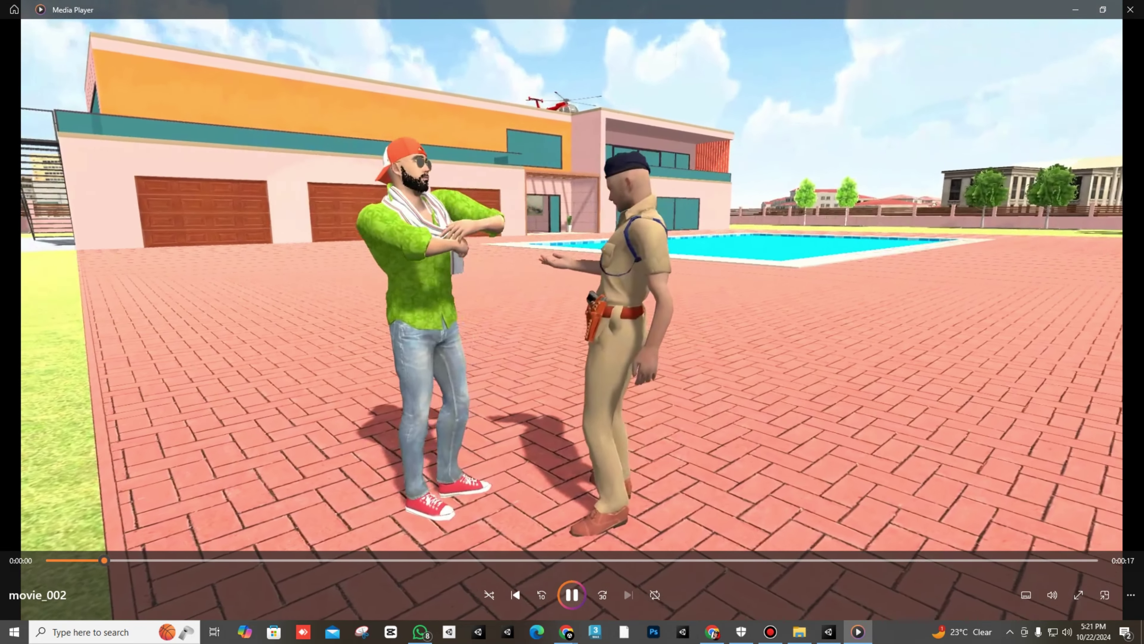
key("alt+F4")
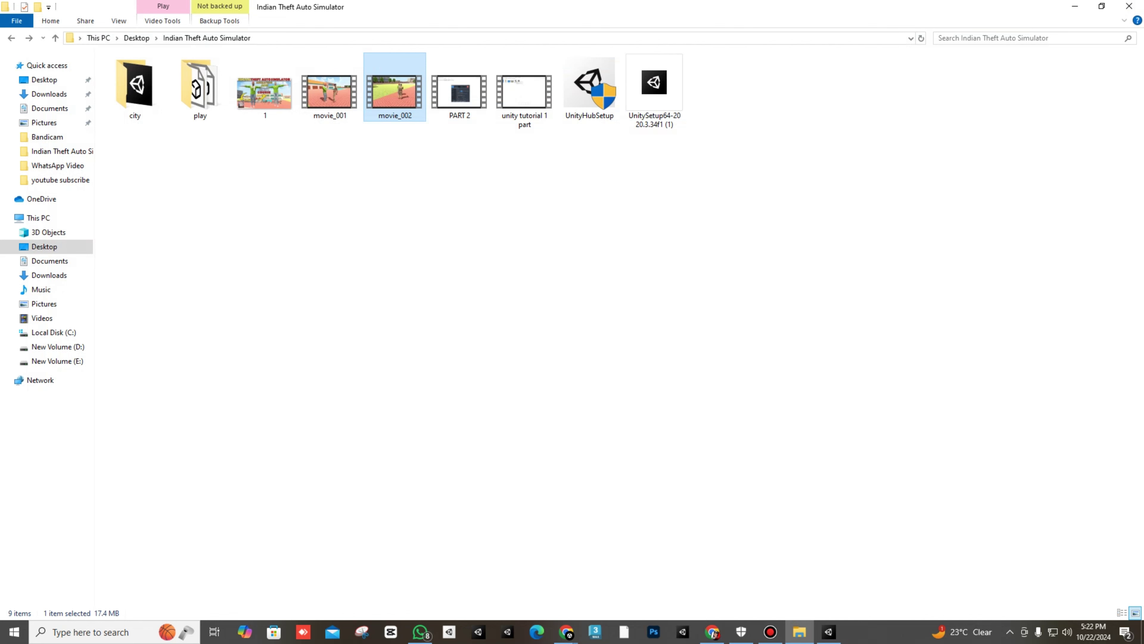
key("Escape")
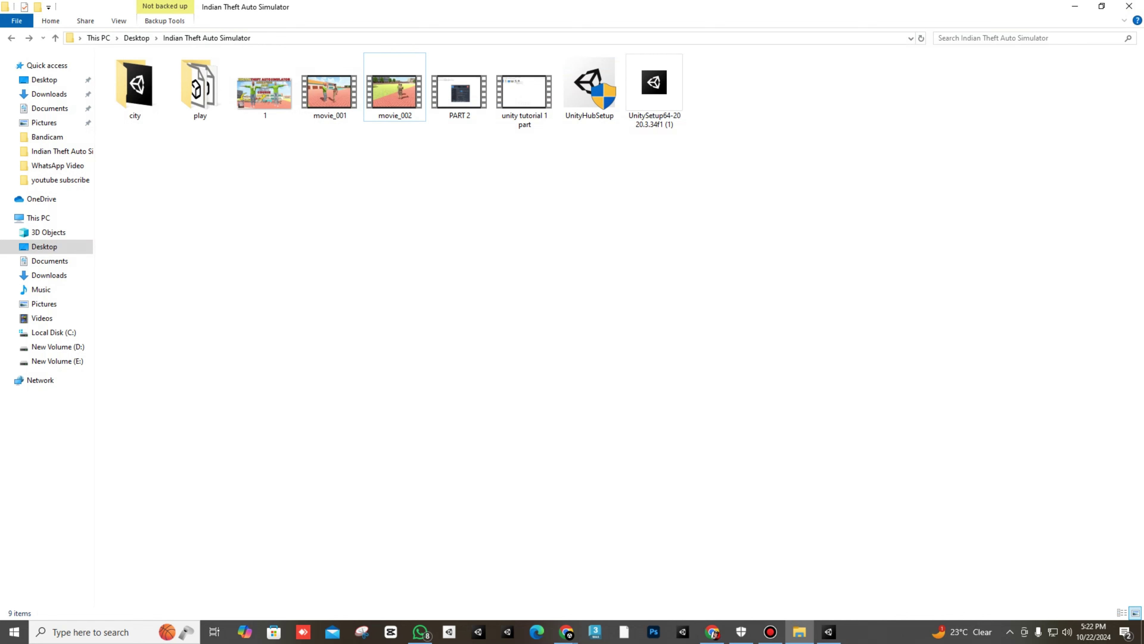
Switch back to Unity and examine the placed bus, police jeep, tractor, car and motorbikes from several angles.
left_click(829, 632)
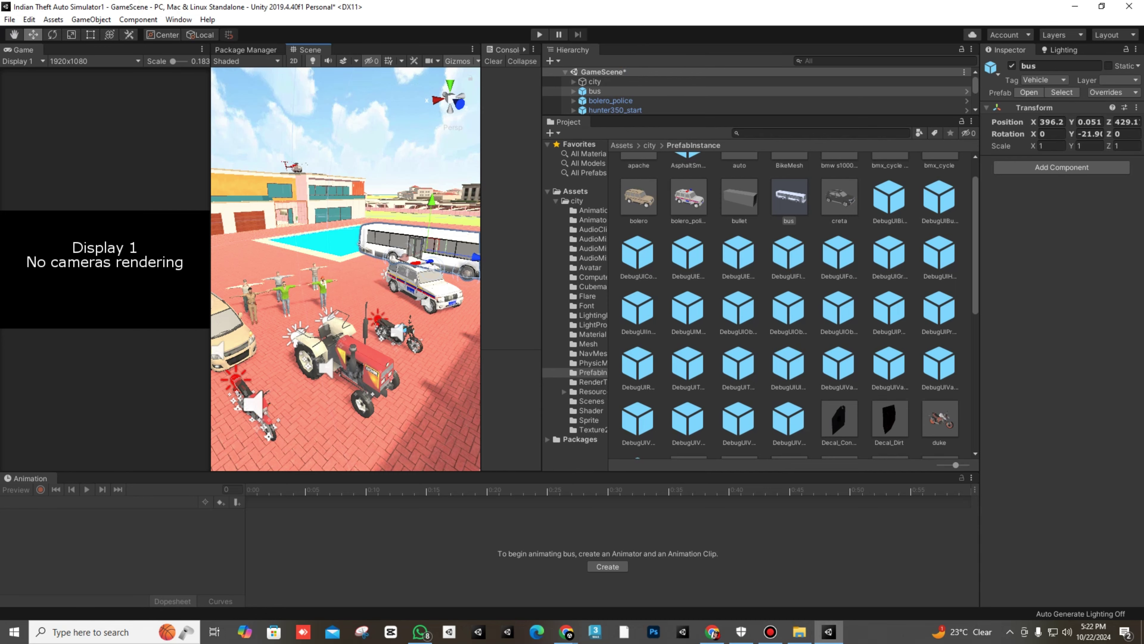
scroll(345, 288, "down", 4)
scroll(331, 315, "down", 5)
left_click_drag(288, 338, 309, 315, "alt")
scroll(396, 349, "up", 3)
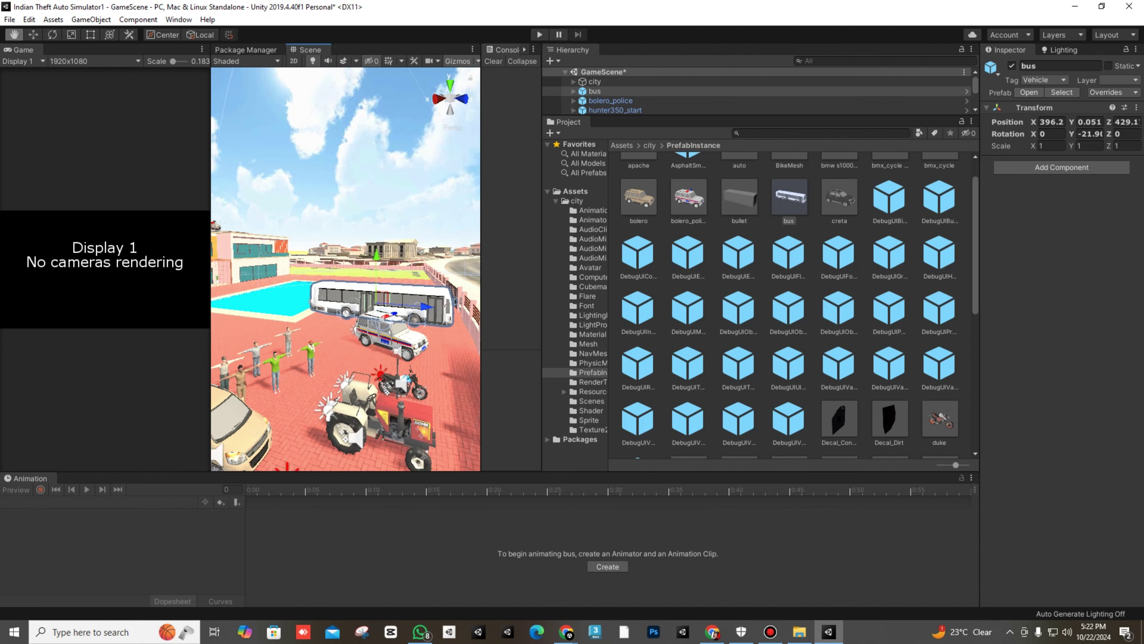
left_click_drag(383, 292, 415, 311, "alt")
scroll(346, 289, "down", 3)
middle_click_drag(414, 311, 455, 308)
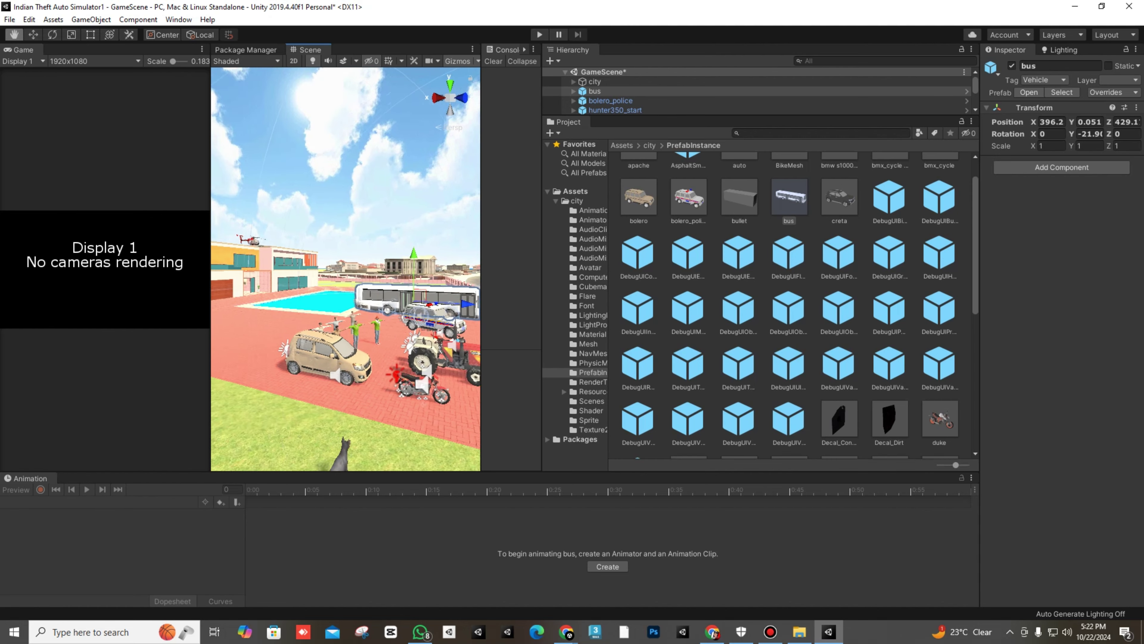
left_click_drag(360, 311, 316, 313, "alt")
scroll(345, 289, "up", 2)
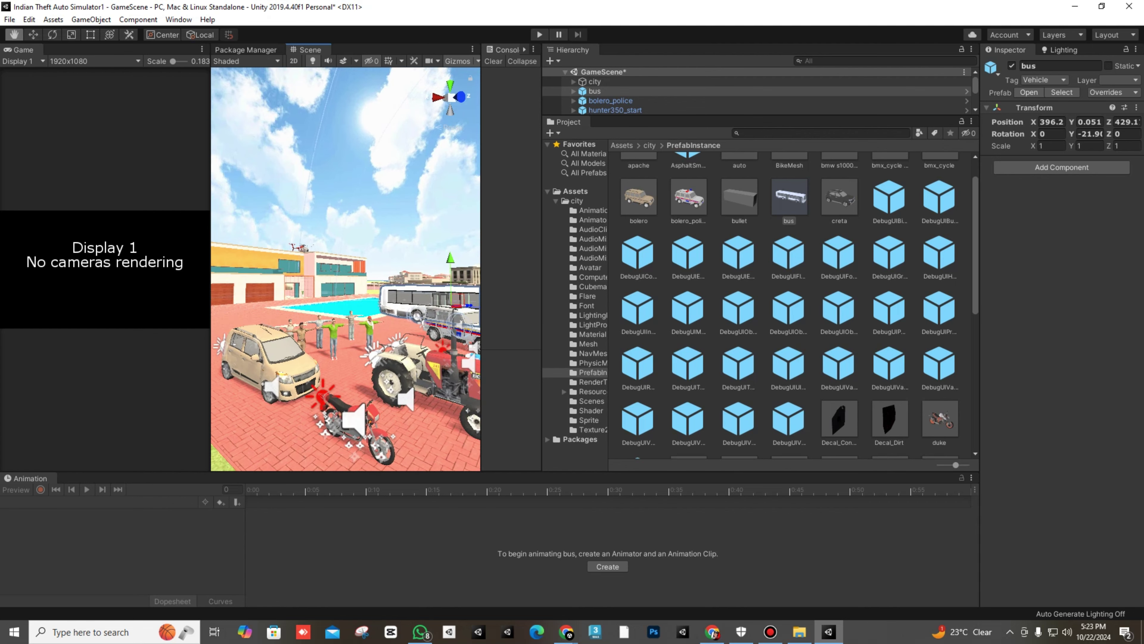
Deselect the bus and inspect the characters, car, tractor and red motorbike from closer up.
left_click_drag(428, 289, 435, 289, "alt")
middle_click_drag(347, 307, 399, 336)
right_click_drag(399, 336, 417, 322)
right_click_drag(345, 271, 346, 271)
left_click(345, 181)
scroll(345, 271, "down", 2)
middle_click_drag(345, 316, 346, 279)
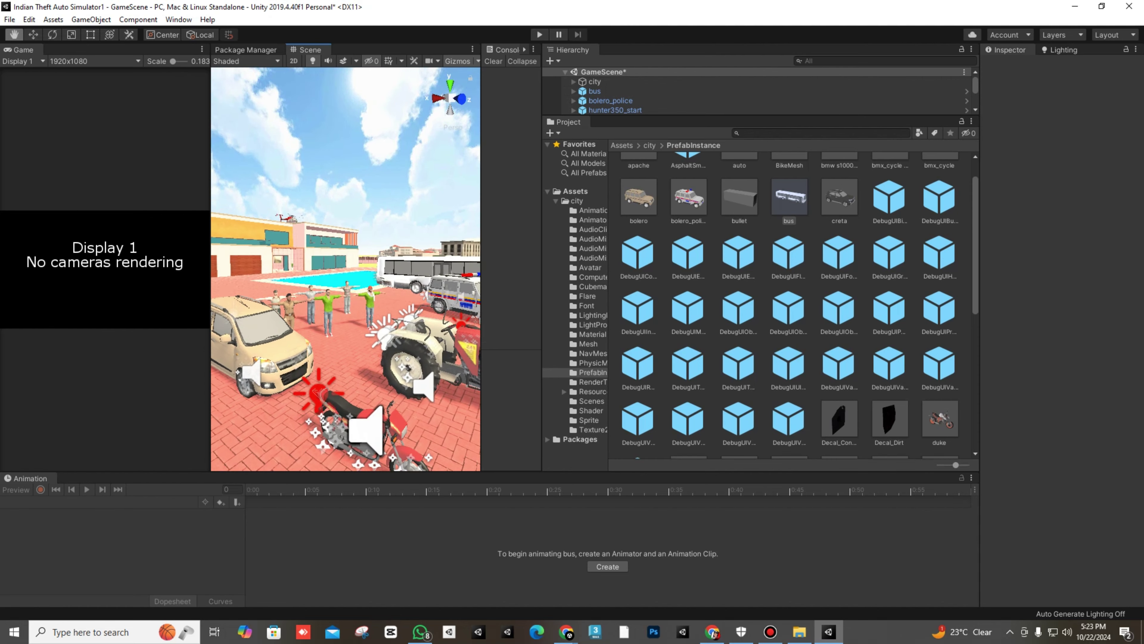
scroll(346, 271, "up", 3)
scroll(345, 271, "down", 6)
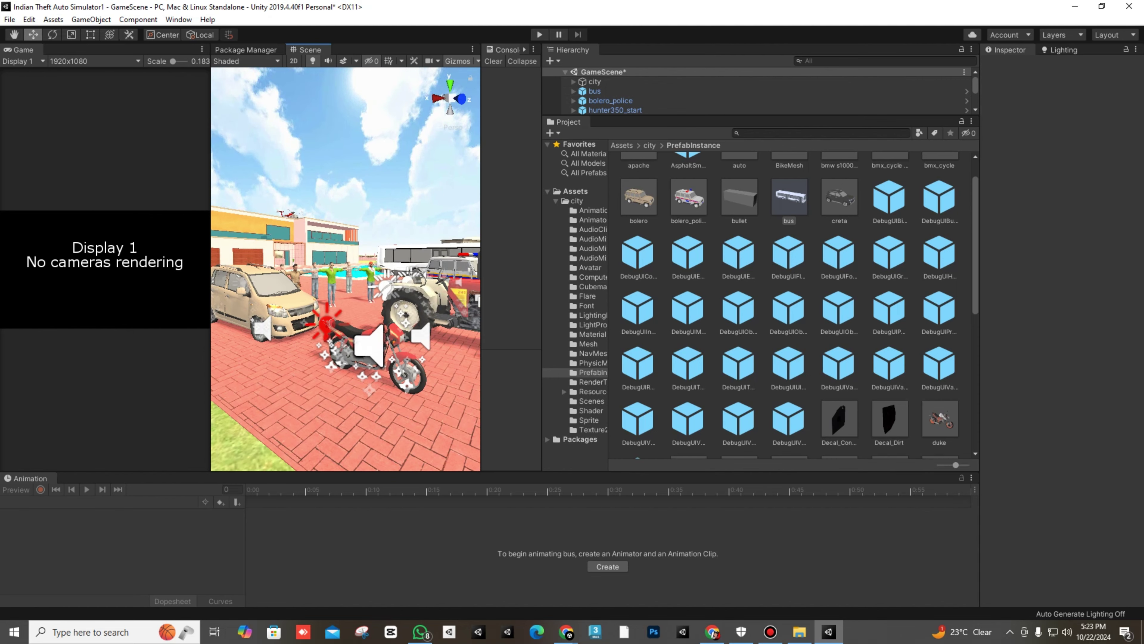
middle_click_drag(345, 252, 346, 378)
right_click_drag(345, 270, 346, 271)
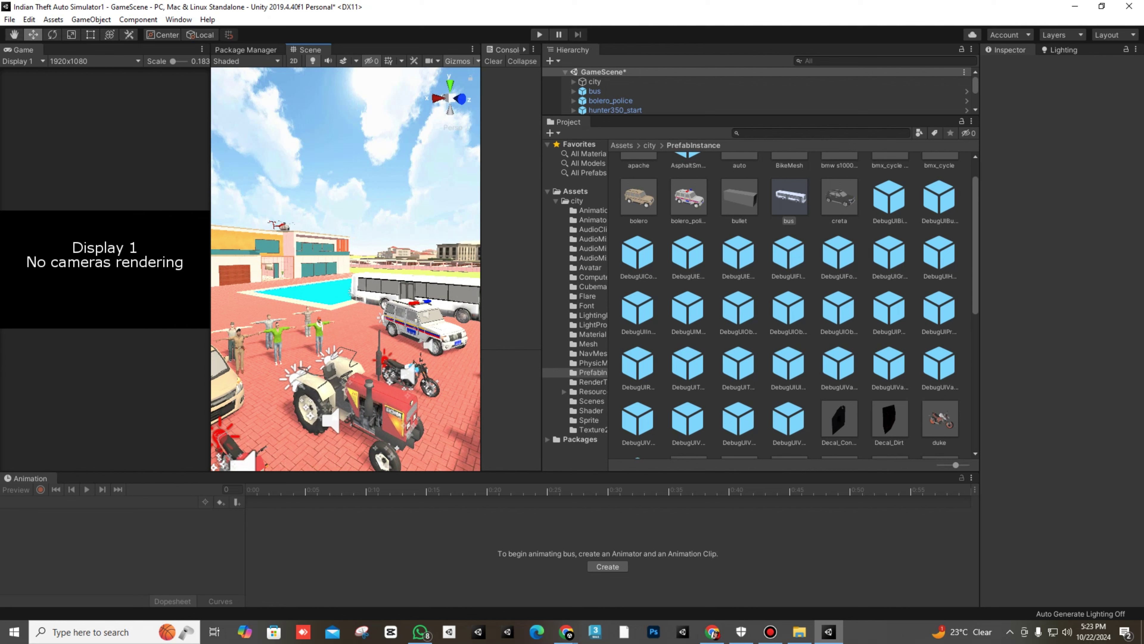
middle_click_drag(315, 352, 336, 372)
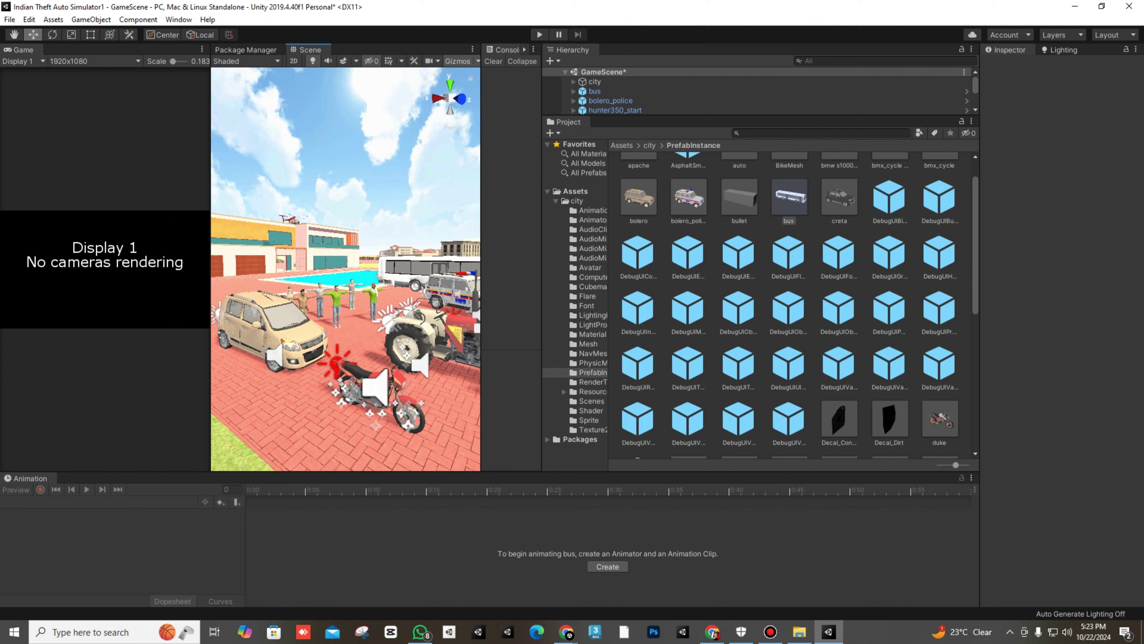
scroll(346, 271, "down", 4)
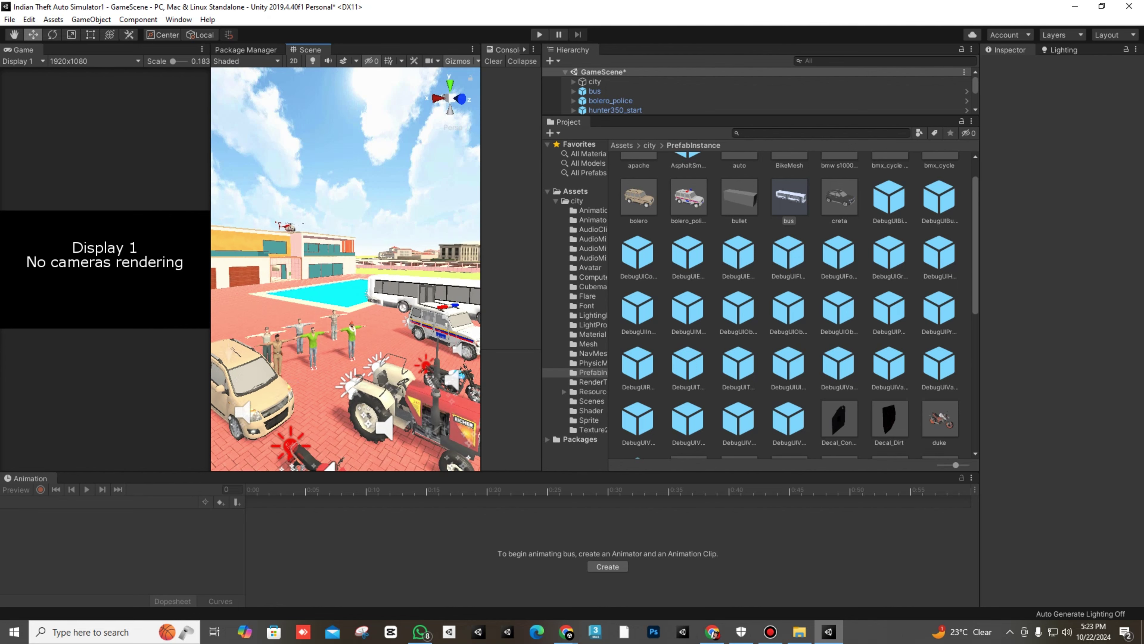
Review the overall courtyard layout around the pool, lawn and boundary wall from higher and more distant viewpoints.
left_click_drag(342, 288, 361, 319, "alt")
scroll(360, 318, "down", 5)
middle_click_drag(360, 318, 354, 260)
scroll(350, 185, "up", 5)
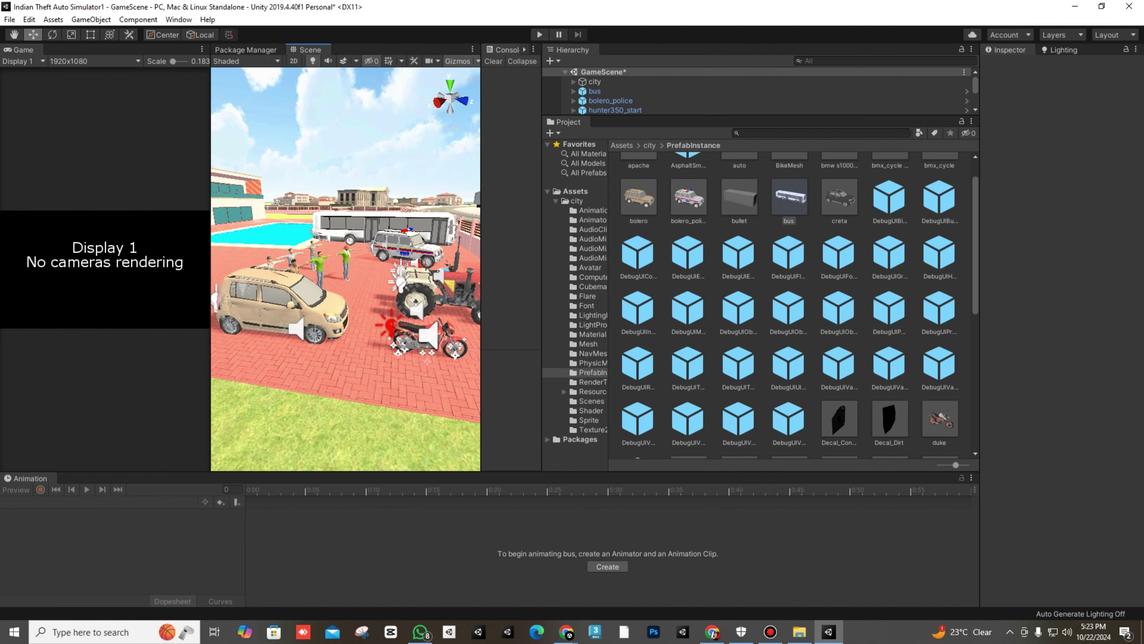
middle_click_drag(350, 185, 321, 255)
left_click_drag(321, 255, 297, 239, "alt")
left_click_drag(322, 329, 327, 374, "alt")
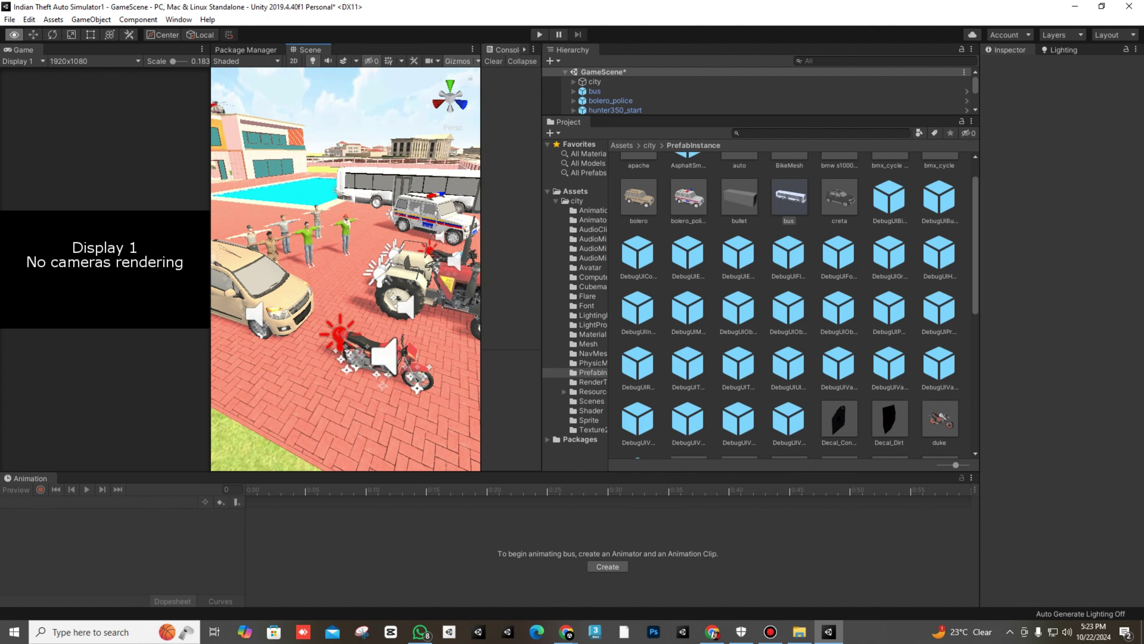
scroll(326, 388, "down", 6)
left_click_drag(327, 415, 231, 368, "alt")
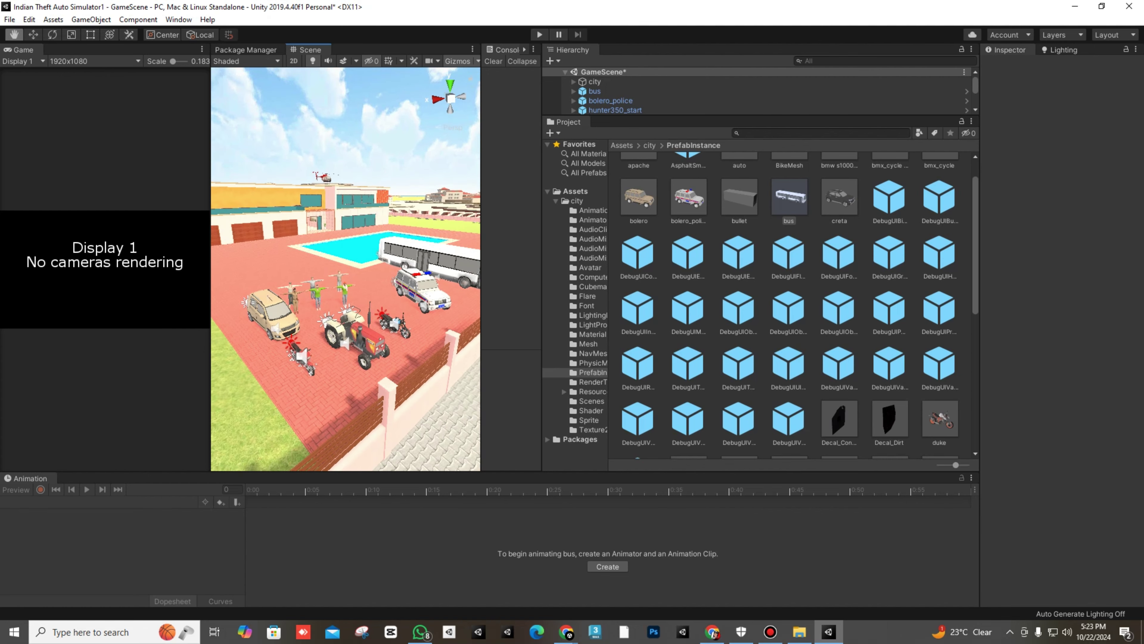
left_click_drag(333, 311, 382, 323, "alt")
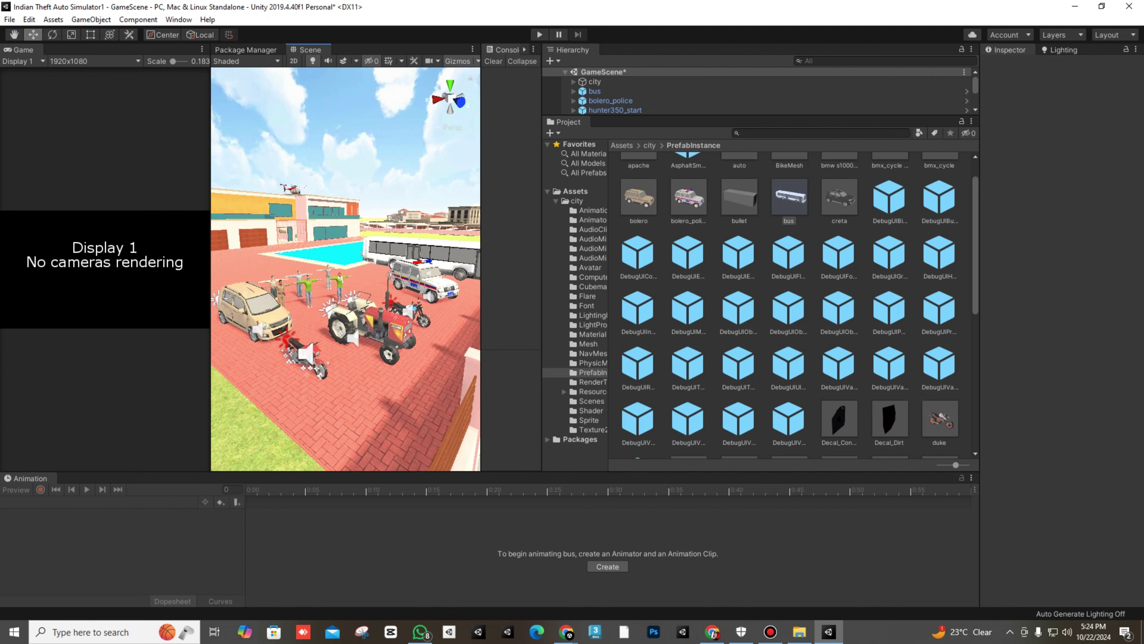
left_click_drag(315, 311, 372, 321, "alt")
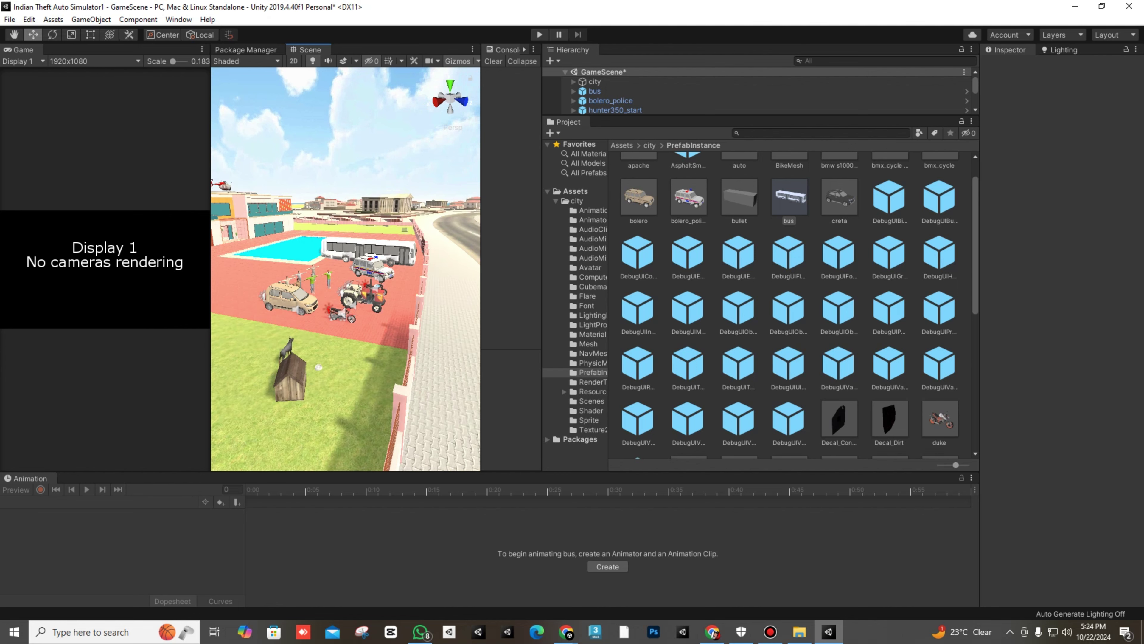
middle_click_drag(359, 287, 416, 270)
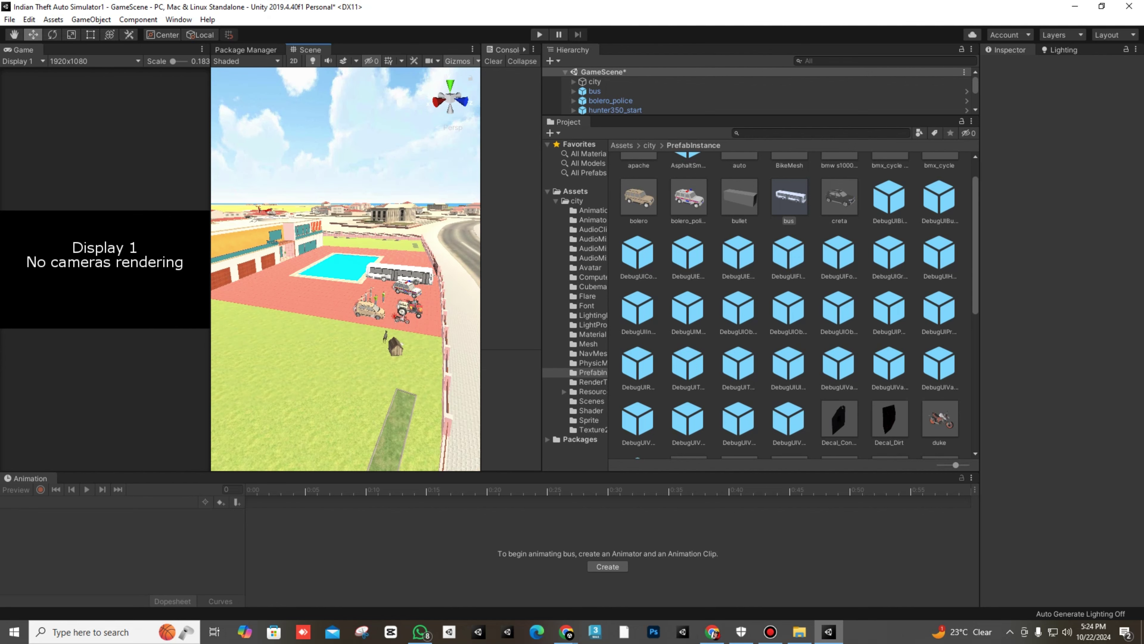
Fly through the scene past the villa and its garages and inspect the characters and tractor at ground level.
right_click_drag(360, 279, 289, 237)
key("w")
key("w")
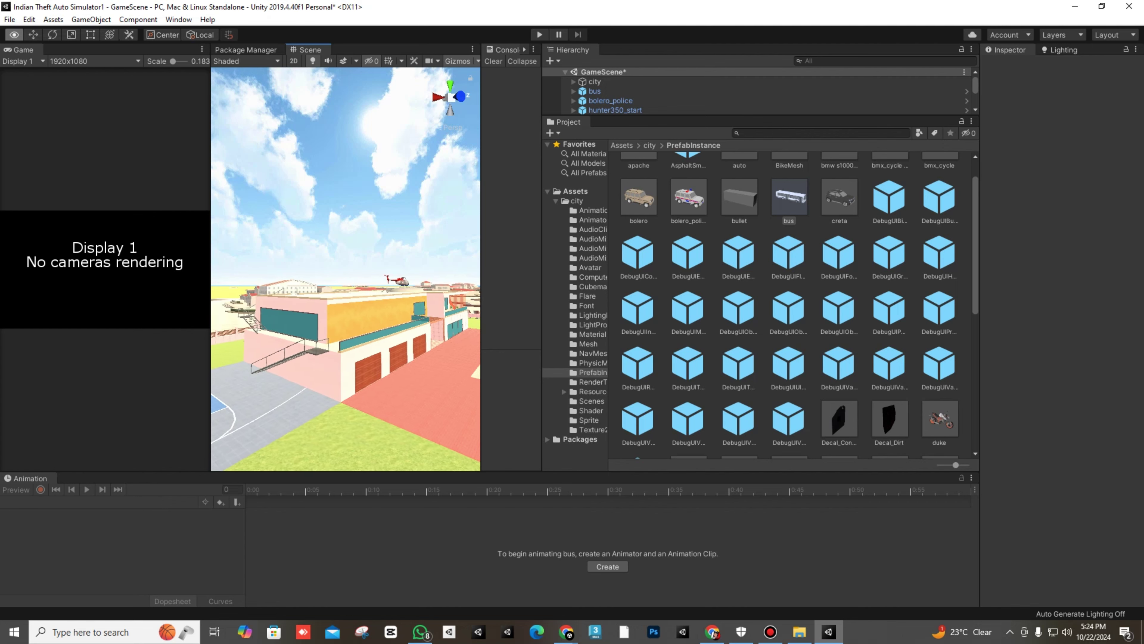
right_click_drag(288, 238, 238, 214)
key("w")
key("w")
key("w")
key("s")
key("d")
key("d")
key("w")
key("a")
key("a")
key("d")
key("w")
key("w")
key("w")
key("w")
key("s")
key("w")
key("a")
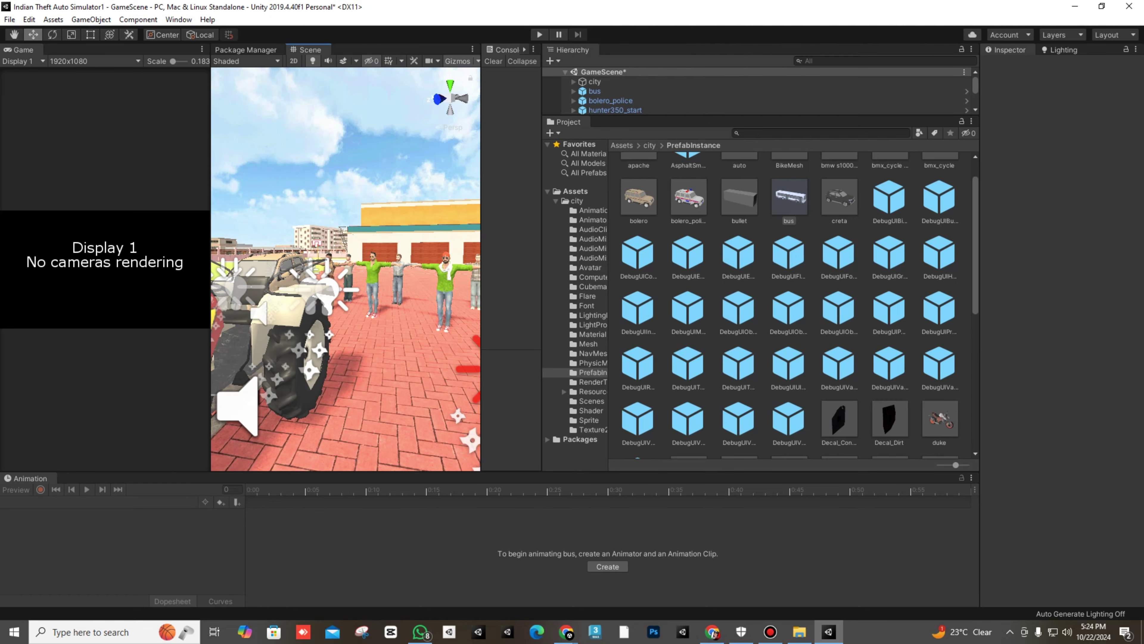